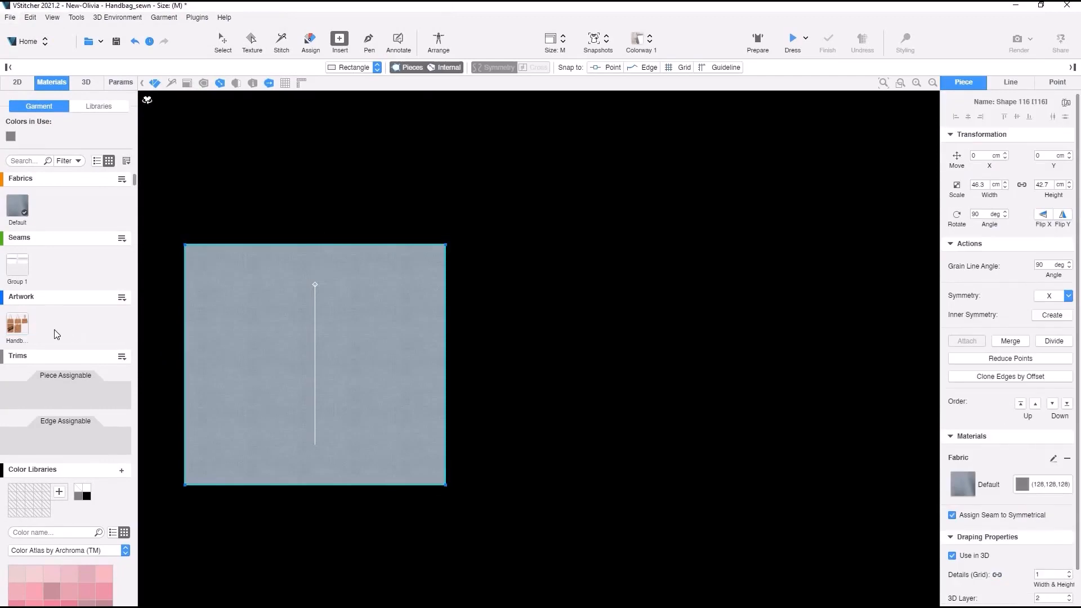
# Step: Place the handbag reference artwork on the square pattern piece and deselect the piece
pyautogui.moveTo(19, 326); pyautogui.dragTo(329, 358)
pyautogui.click(486, 395)
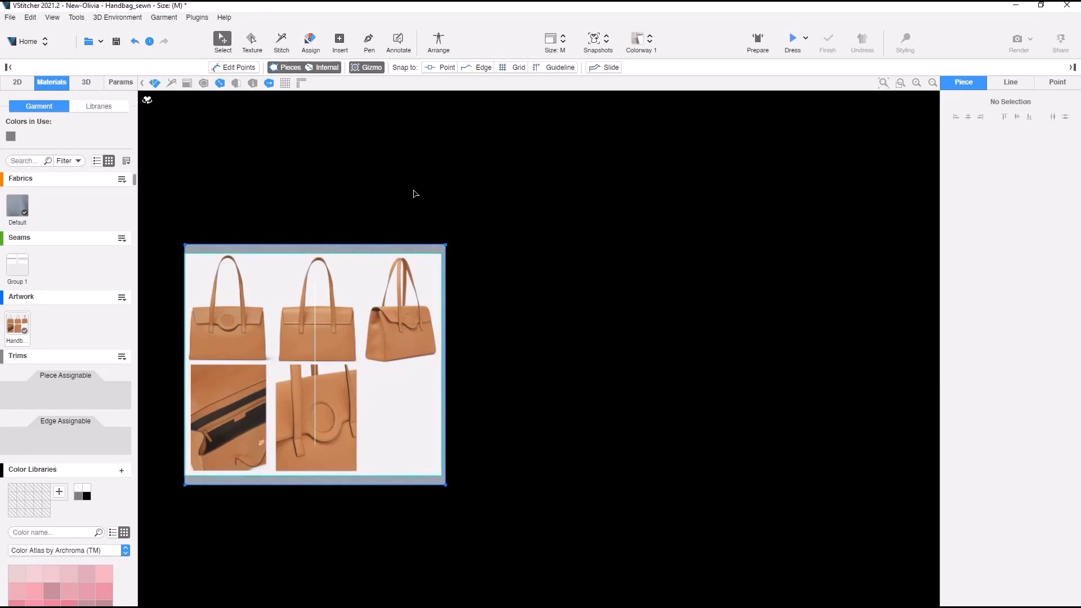
# Step: Insert a rectangular pattern piece 31 cm wide and 22 cm high beside the reference image piece
pyautogui.click(343, 44)
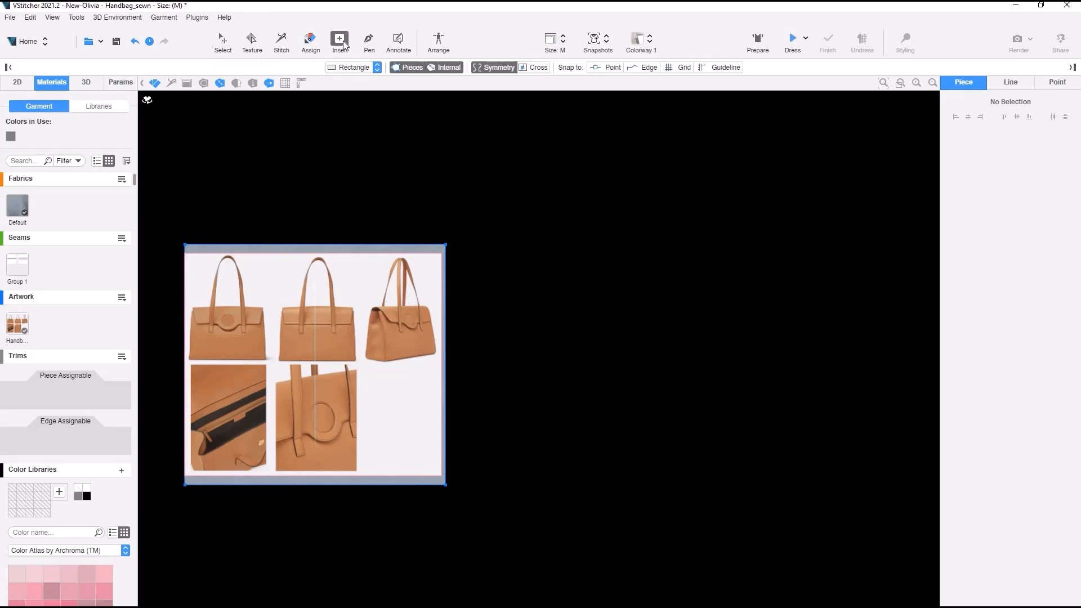
pyautogui.click(377, 68)
pyautogui.click(361, 83)
pyautogui.click(577, 299)
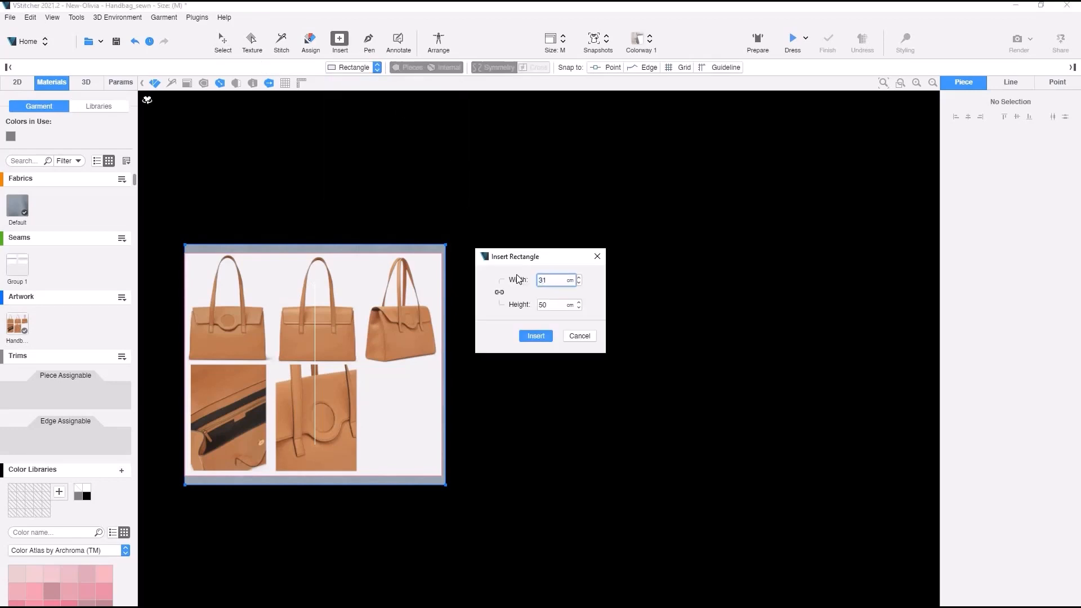
pyautogui.press('Return')
pyautogui.click(500, 292)
pyautogui.press('Tab')
pyautogui.write('2')
pyautogui.click(529, 339)
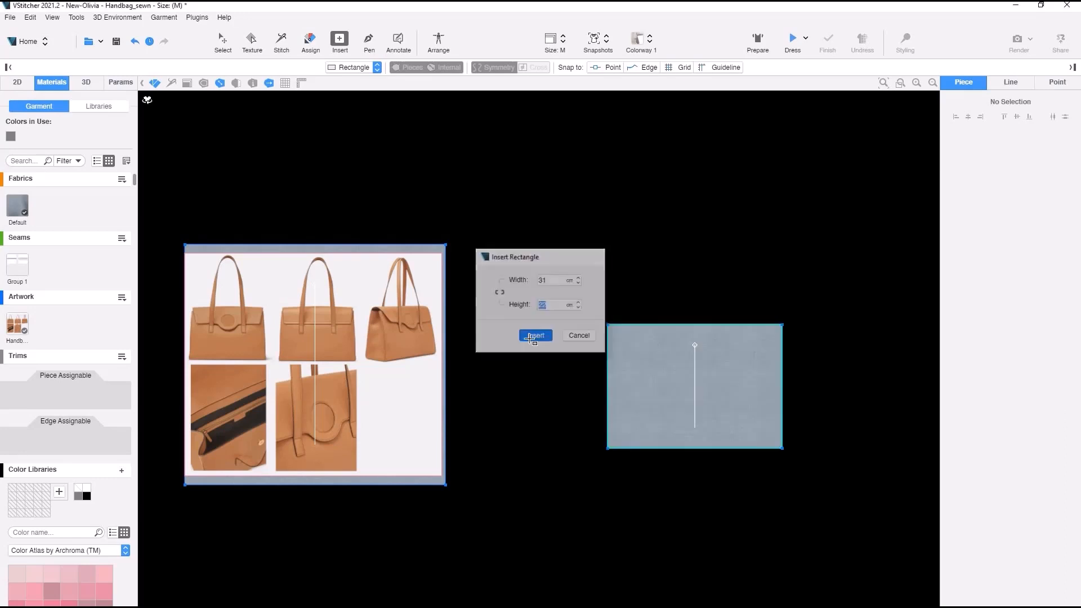
pyautogui.press('Escape')
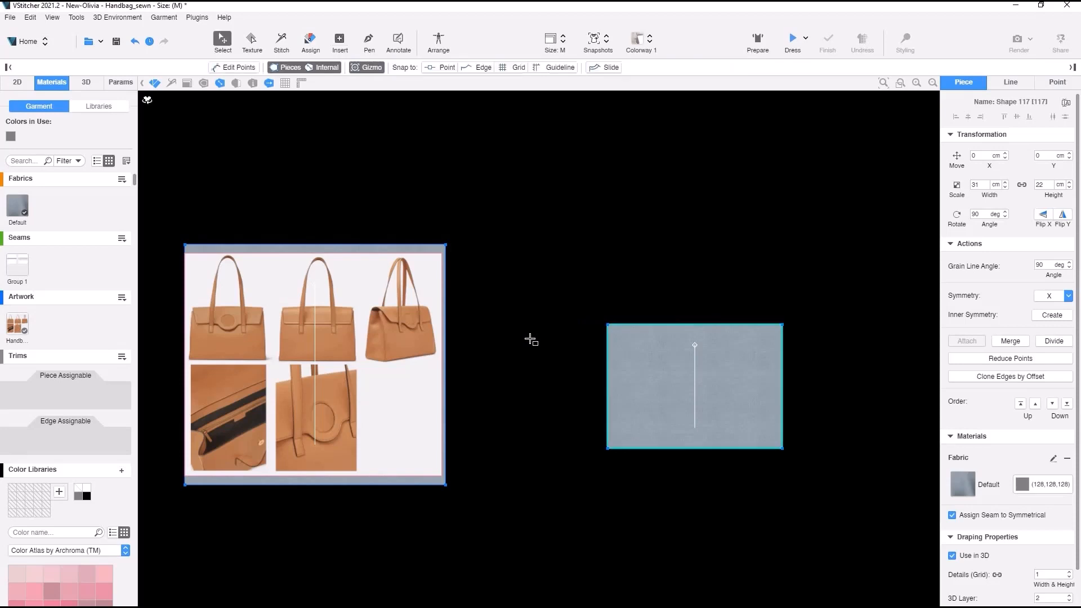
# Step: Duplicate the 31 × 22 cm rectangle and place the copy to its right, level with it and leaving a gap
pyautogui.hotkey('ctrl', 'c')
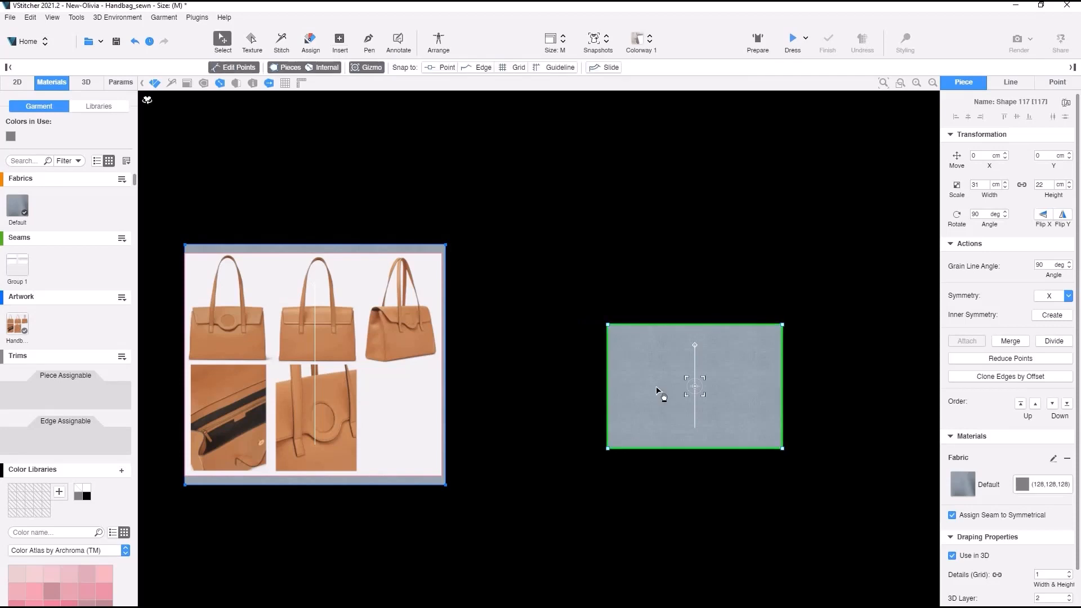
pyautogui.hotkey('ctrl', 'v')
pyautogui.scroll(-2, 658, 391)
pyautogui.moveTo(657, 497); pyautogui.dragTo(449, 479, button='middle')
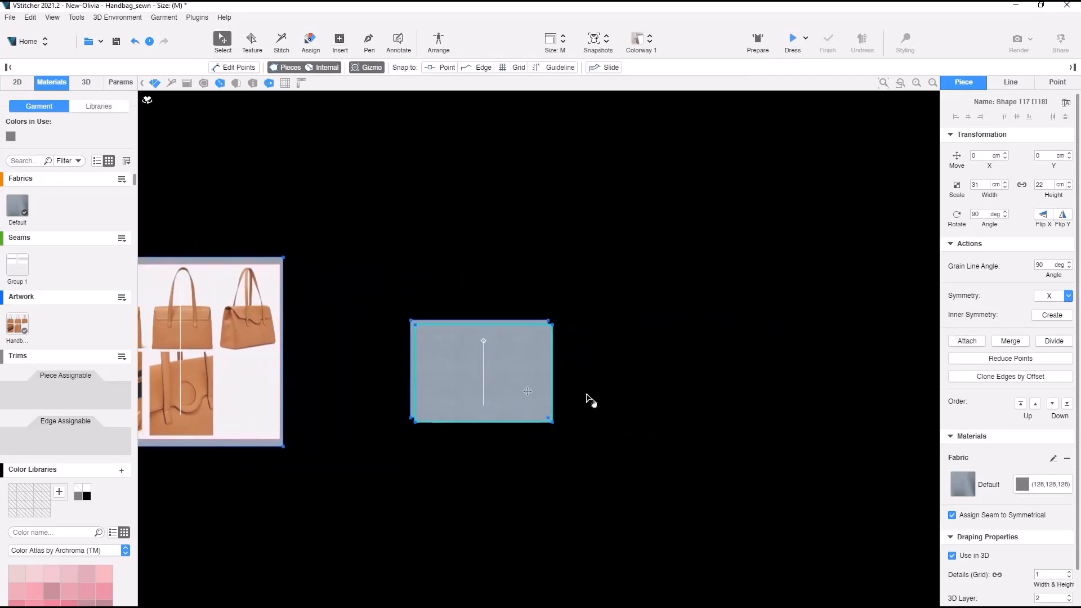
pyautogui.moveTo(528, 390); pyautogui.dragTo(725, 387)
pyautogui.click(613, 487)
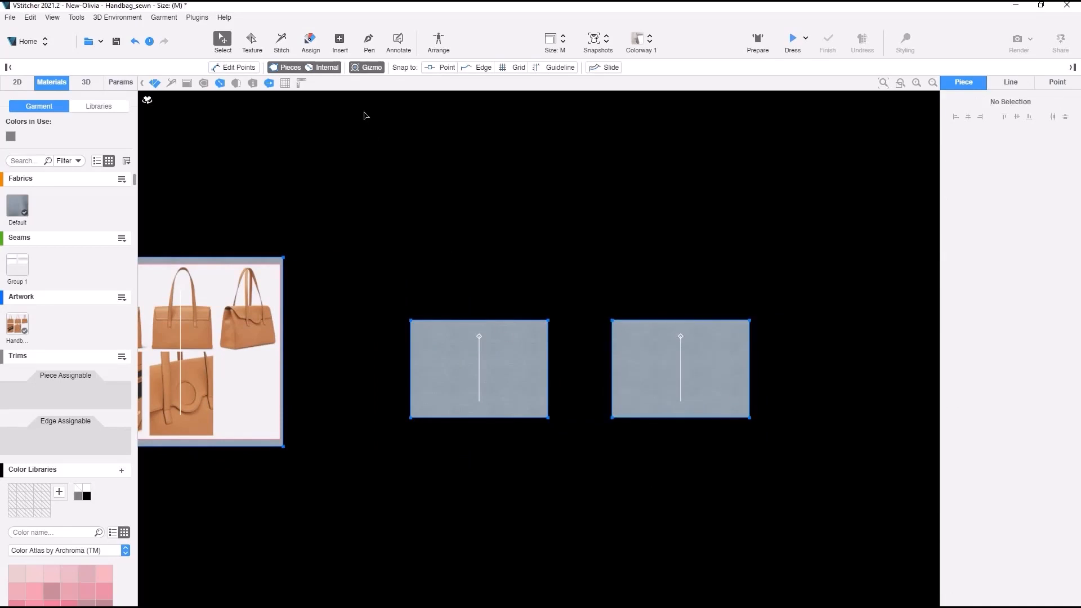
# Step: Insert a rectangle 8 cm wide and 22 cm high and align it just left of the first large panel
pyautogui.click(341, 40)
pyautogui.click(356, 67)
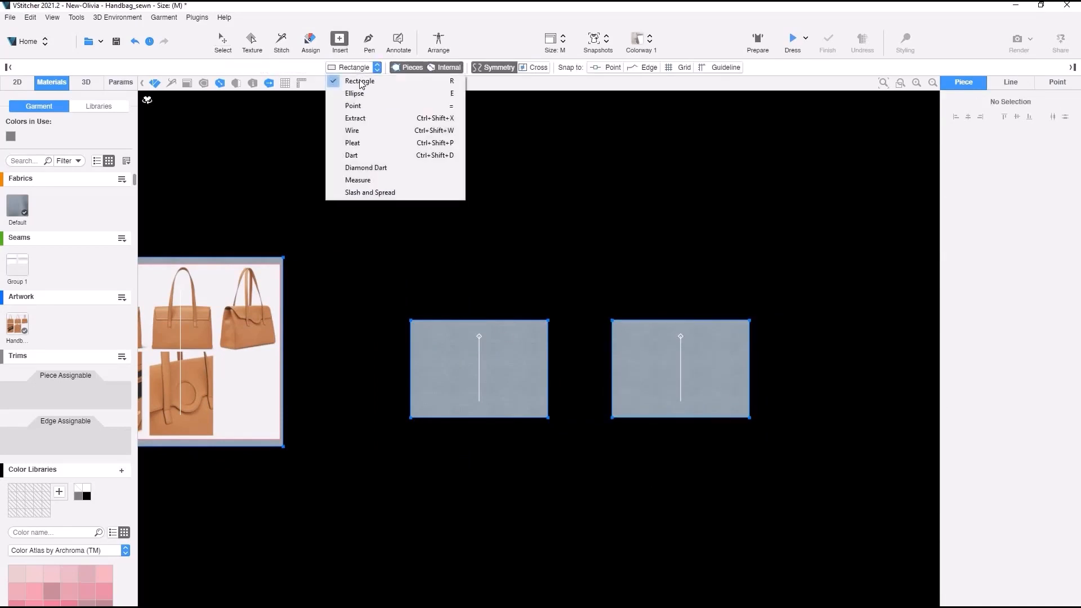
pyautogui.click(360, 82)
pyautogui.click(356, 366)
pyautogui.write('8')
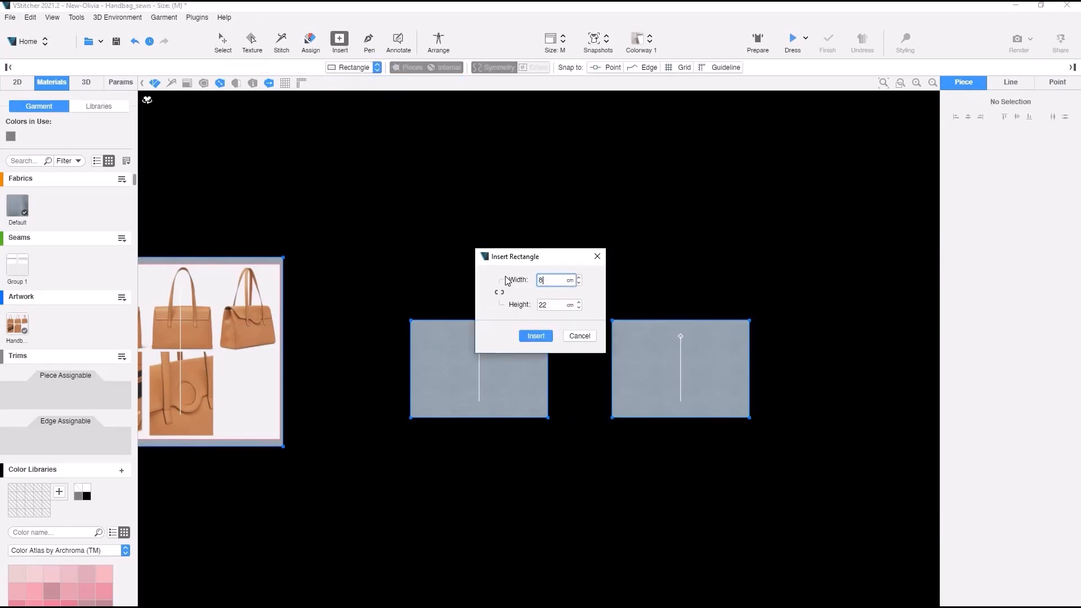
pyautogui.click(537, 336)
pyautogui.moveTo(384, 393); pyautogui.dragTo(386, 340)
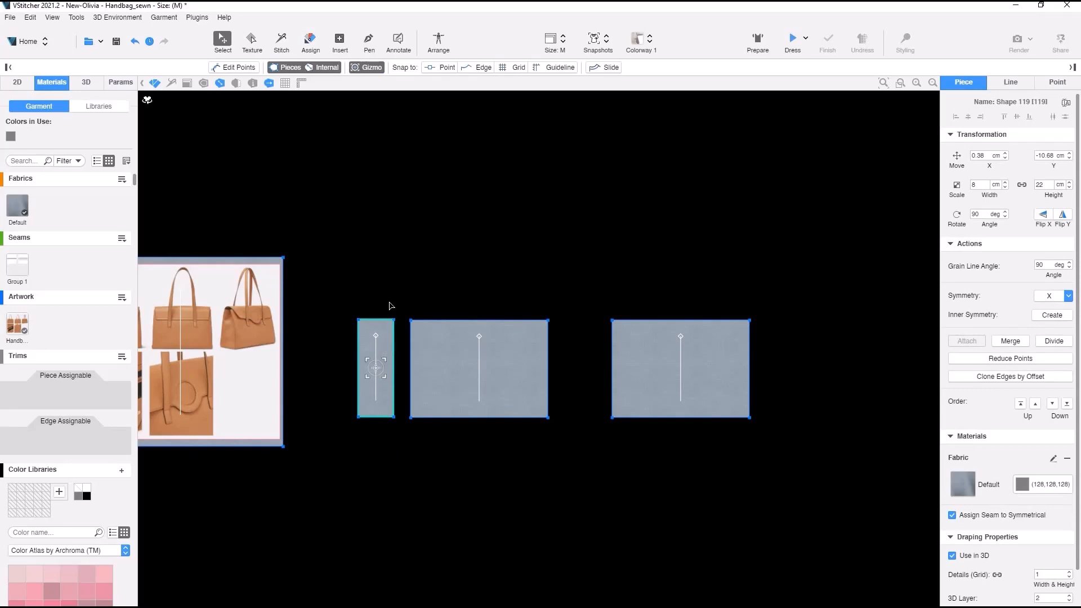
# Step: Set the narrow piece's top edge to 5 cm and place a copy of the piece between the two large panels
pyautogui.click(384, 319)
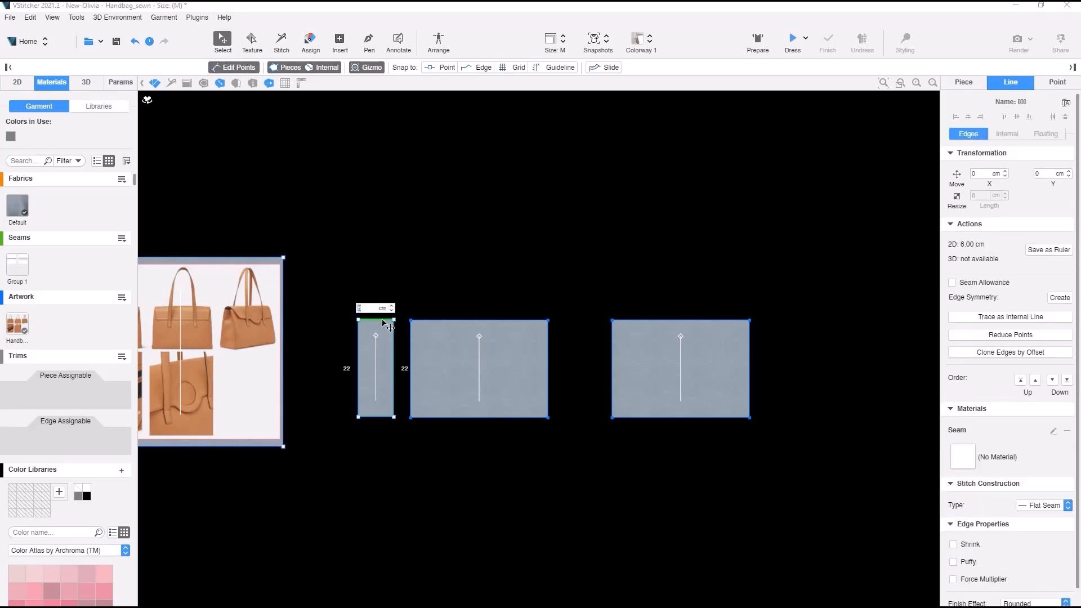
pyautogui.write('5')
pyautogui.press('Return')
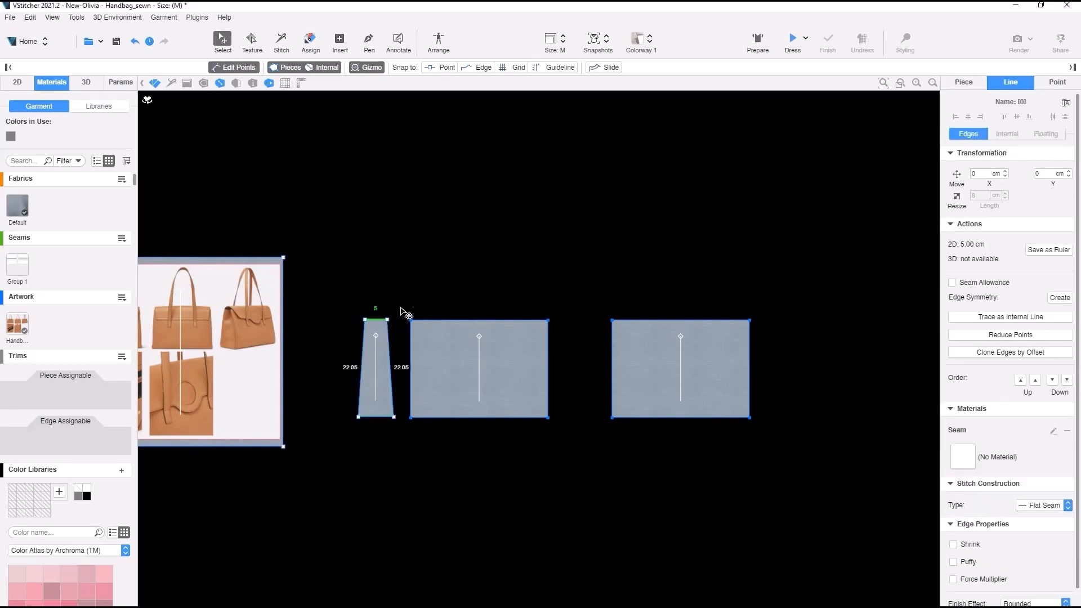
pyautogui.click(384, 398)
pyautogui.keyDown('ctrl'); pyautogui.moveTo(385, 411); pyautogui.dragTo(595, 424); pyautogui.keyUp('ctrl')
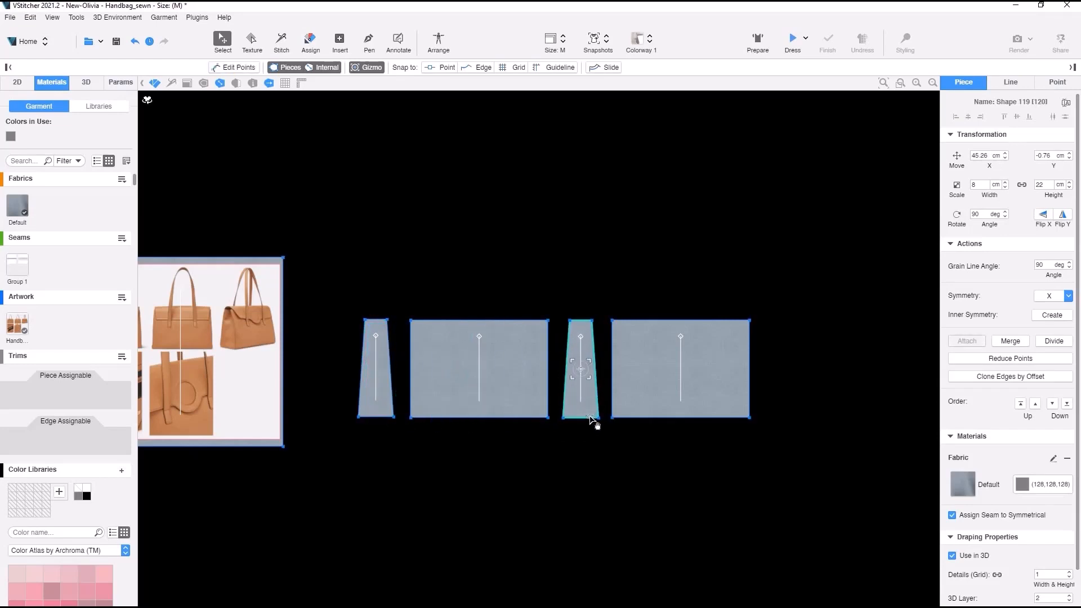
# Step: Insert a rectangle 31 cm wide and 8 cm high and position it directly below the left large panel
pyautogui.click(340, 39)
pyautogui.click(345, 68)
pyautogui.click(355, 81)
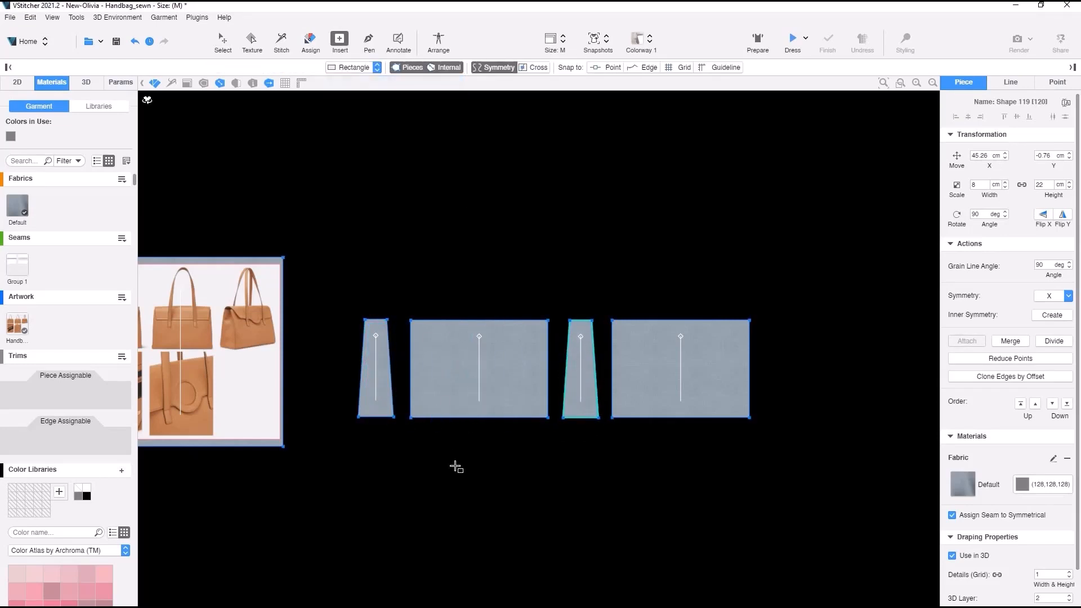
pyautogui.click(454, 467)
pyautogui.doubleClick(538, 305)
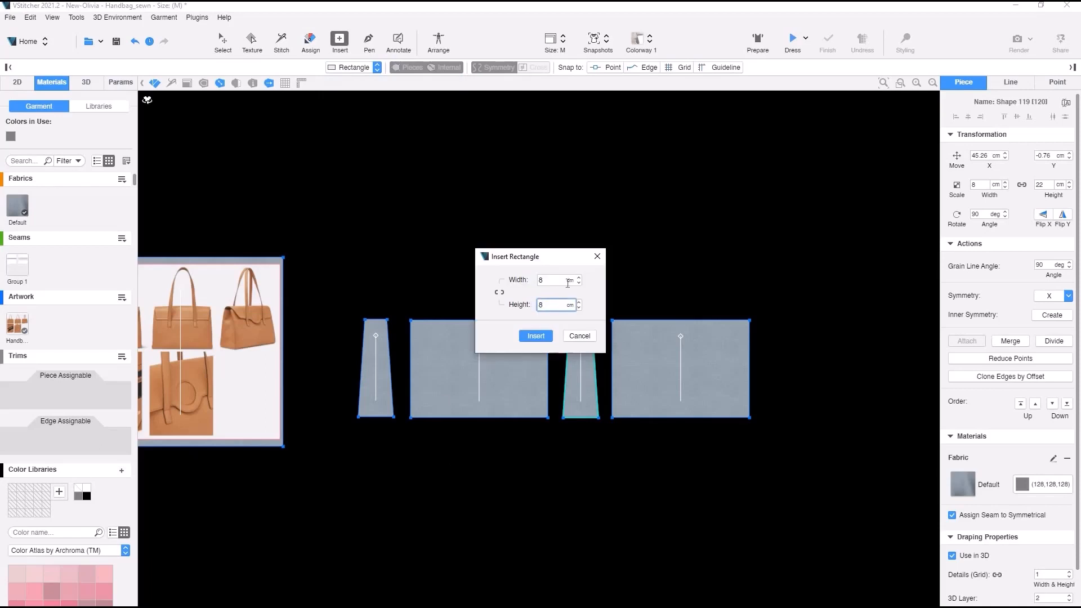
pyautogui.doubleClick(539, 280)
pyautogui.click(535, 338)
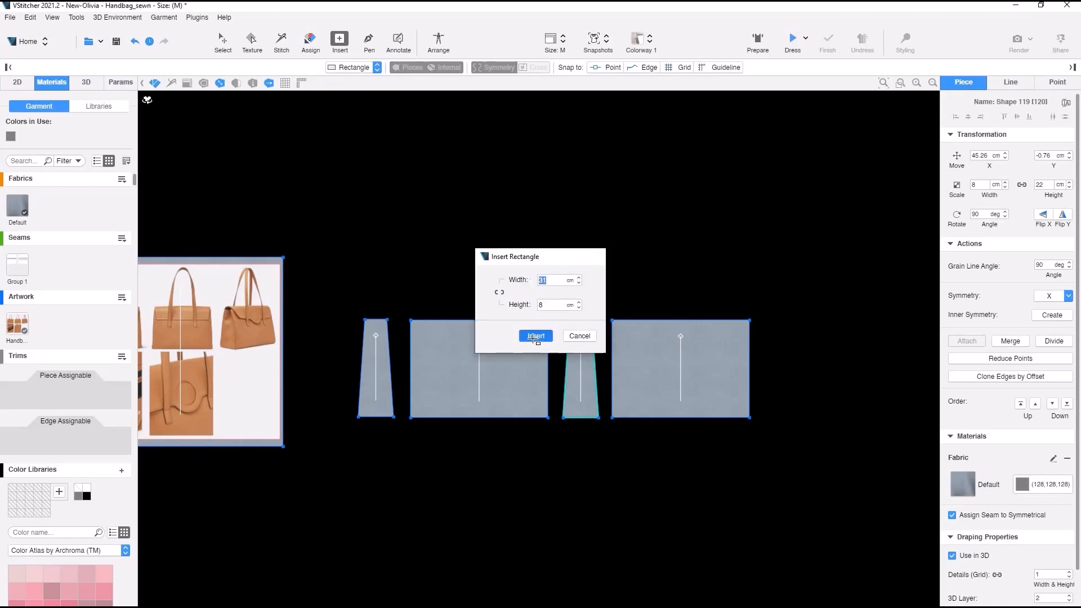
pyautogui.moveTo(559, 489); pyautogui.dragTo(515, 453)
# Step: Stitch the facing side edges of the four upright panels, and join the two outermost edges to close the loop
pyautogui.click(282, 42)
pyautogui.click(394, 368)
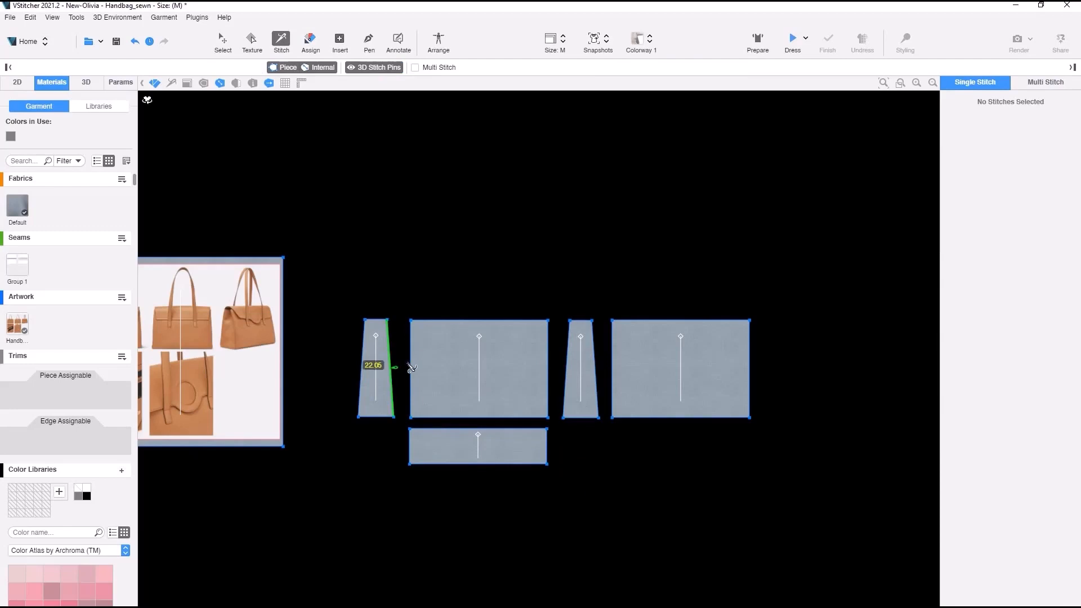
pyautogui.click(410, 368)
pyautogui.click(548, 368)
pyautogui.click(565, 368)
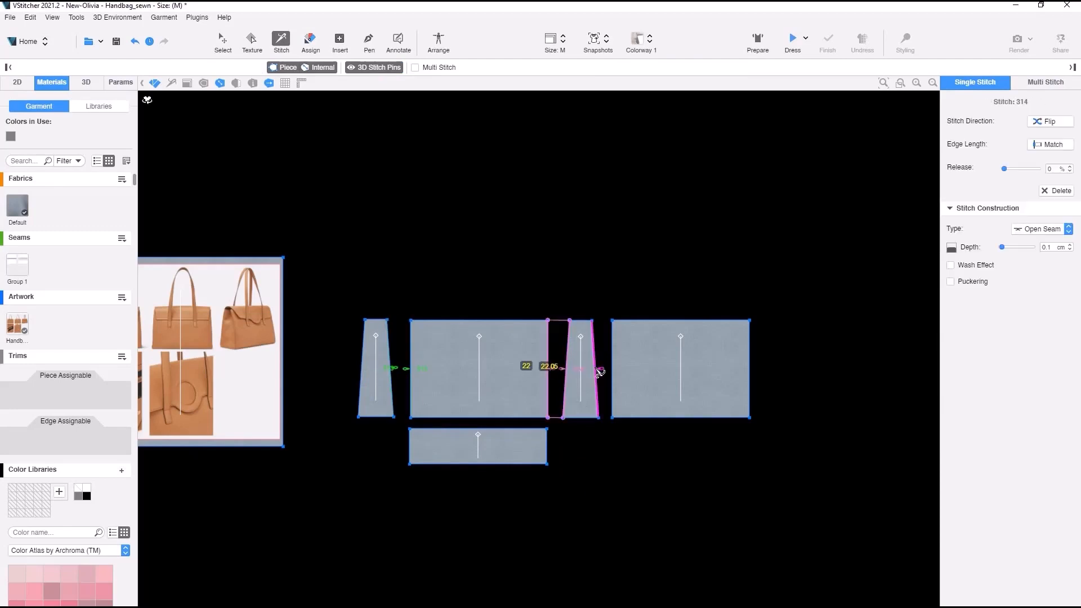
pyautogui.click(597, 368)
pyautogui.click(612, 368)
pyautogui.click(750, 368)
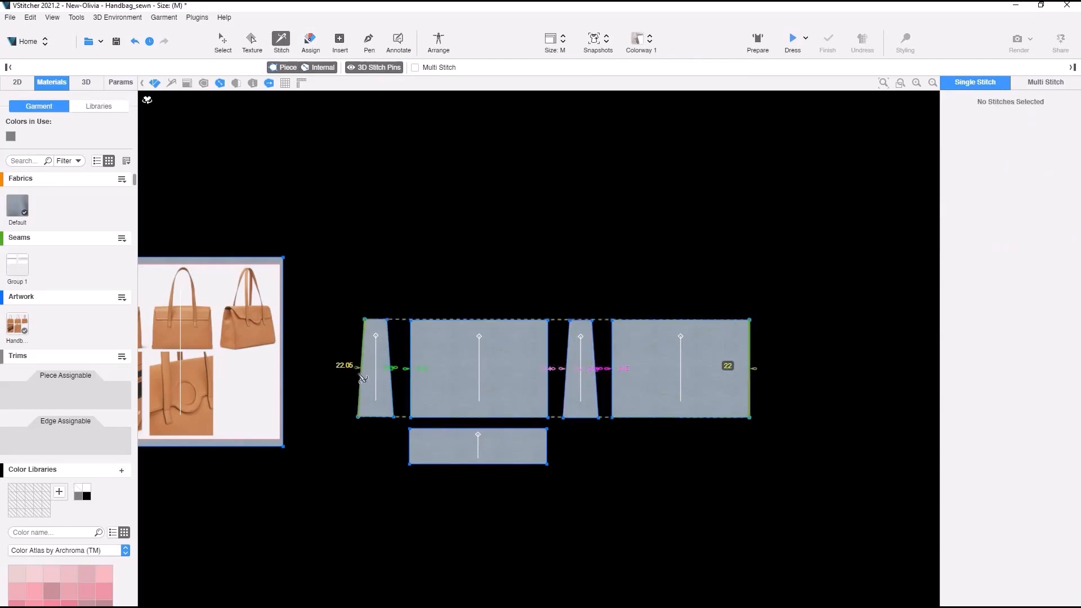
pyautogui.click(362, 369)
# Step: Stitch the four edges of the 31 × 8 cm piece to the lower edges of the two large and two narrow panels
pyautogui.click(456, 429)
pyautogui.click(458, 418)
pyautogui.click(463, 464)
pyautogui.click(680, 419)
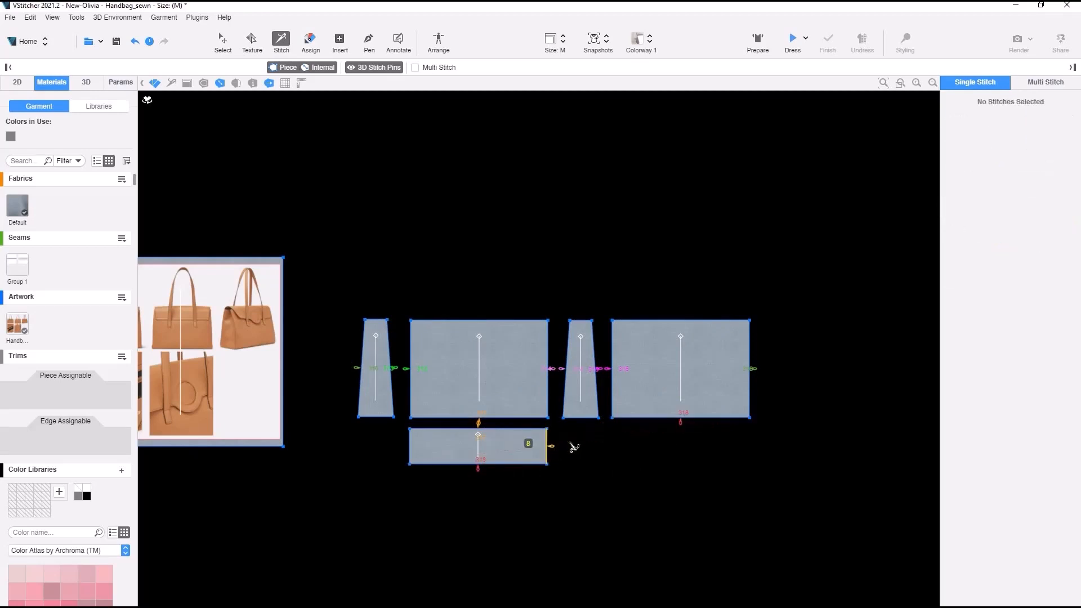
pyautogui.click(547, 446)
pyautogui.click(581, 417)
pyautogui.click(409, 446)
pyautogui.click(377, 417)
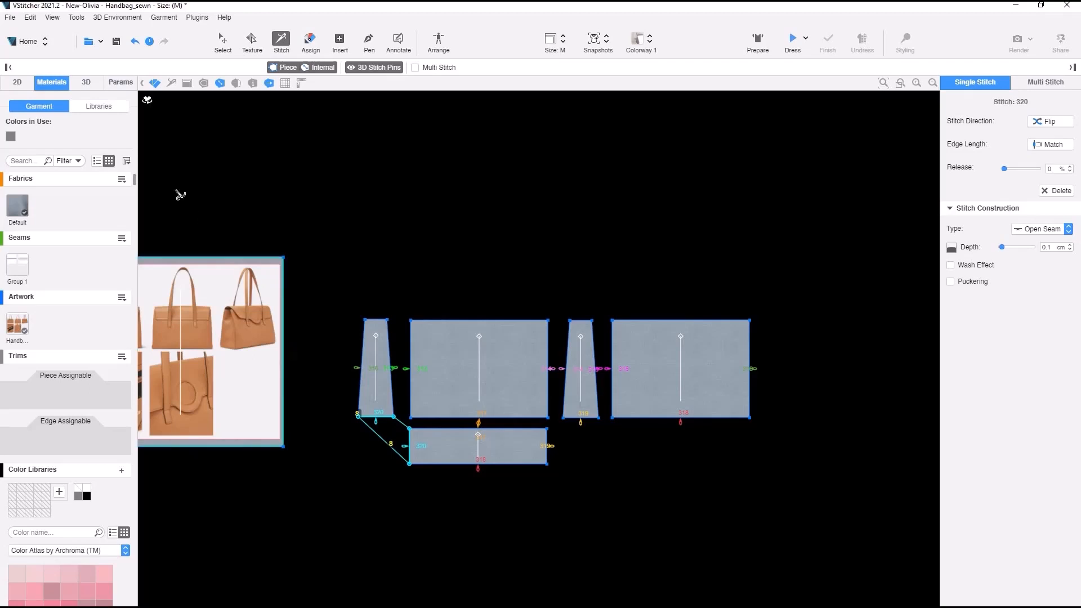
# Step: Add Brown Leather from the Special Materials library to the garment and replace the Default fabric with it on all pieces
pyautogui.click(103, 109)
pyautogui.click(85, 127)
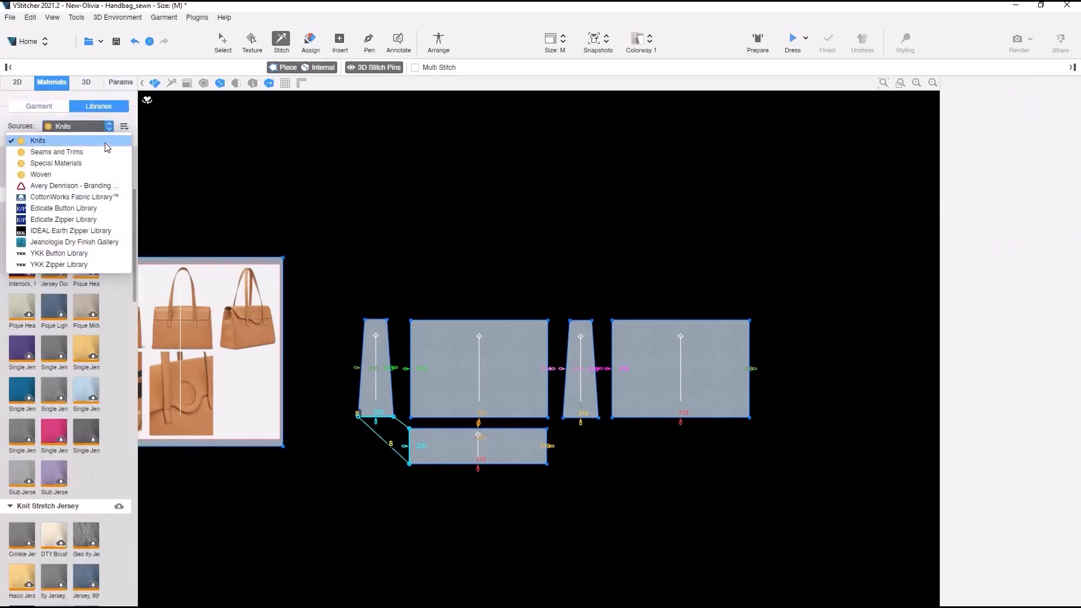
pyautogui.click(100, 162)
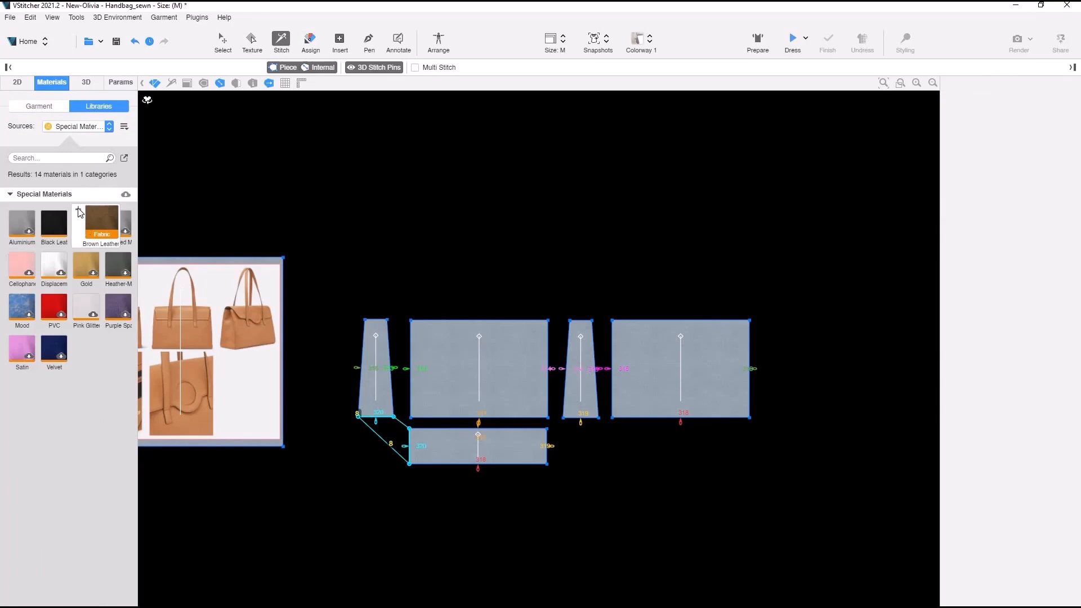
pyautogui.moveTo(80, 213); pyautogui.dragTo(51, 107)
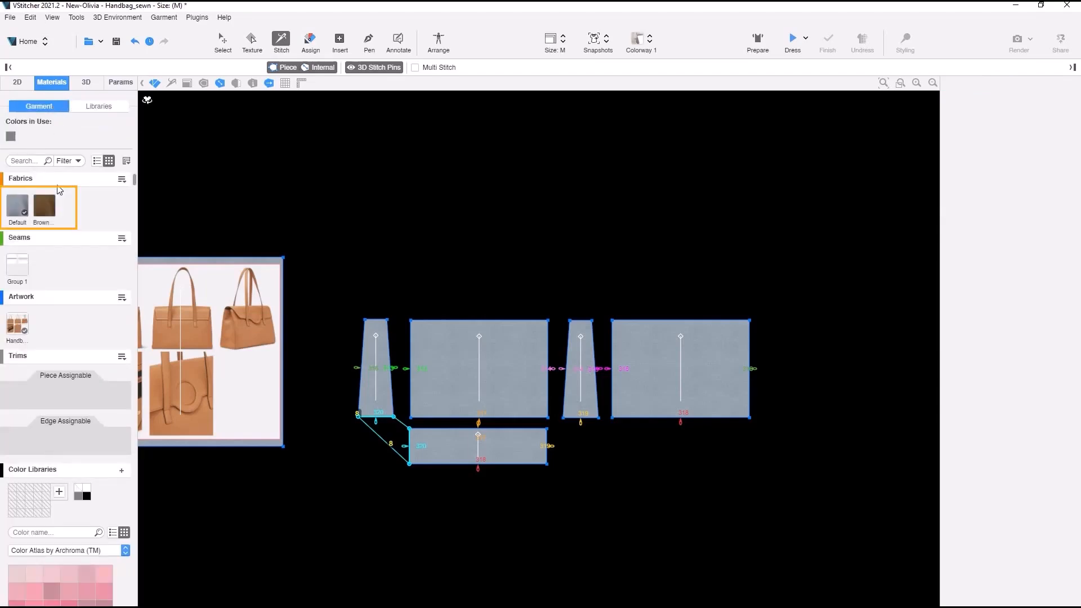
pyautogui.moveTo(49, 208); pyautogui.dragTo(21, 207)
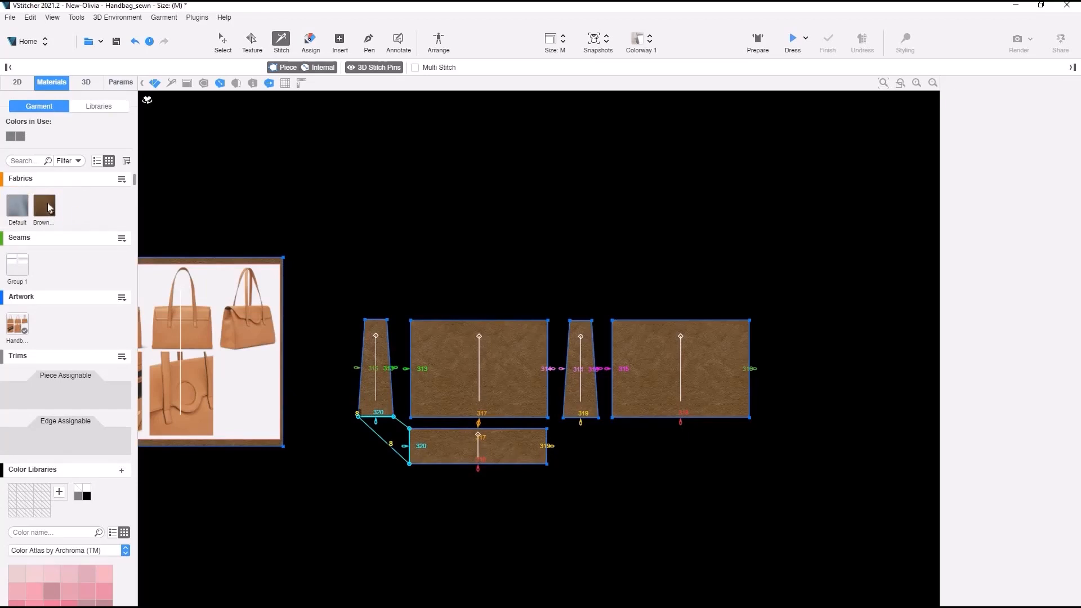
# Step: Set the diffuse color of Brown Leather's back side to (224,224,224) and its color blending to Recolor
pyautogui.click(43, 204)
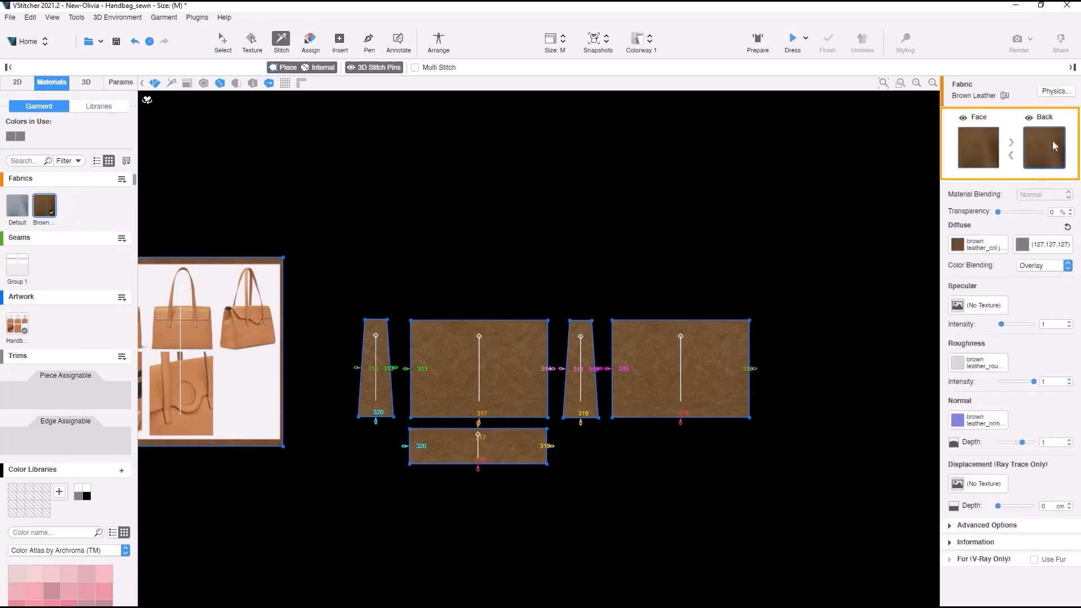
pyautogui.click(1023, 244)
pyautogui.click(952, 328)
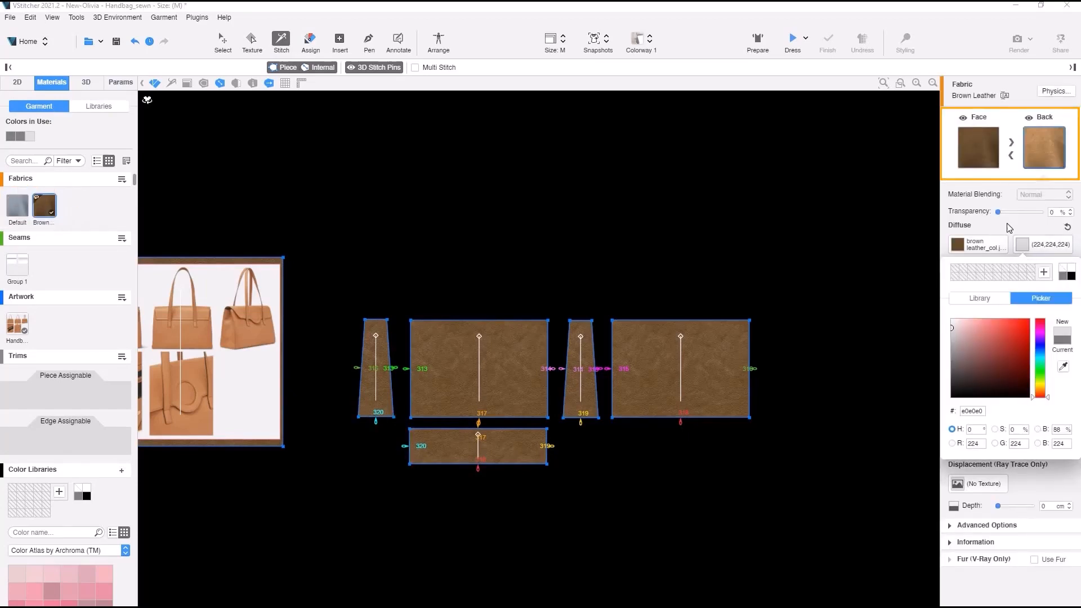
pyautogui.click(1008, 227)
pyautogui.click(1043, 265)
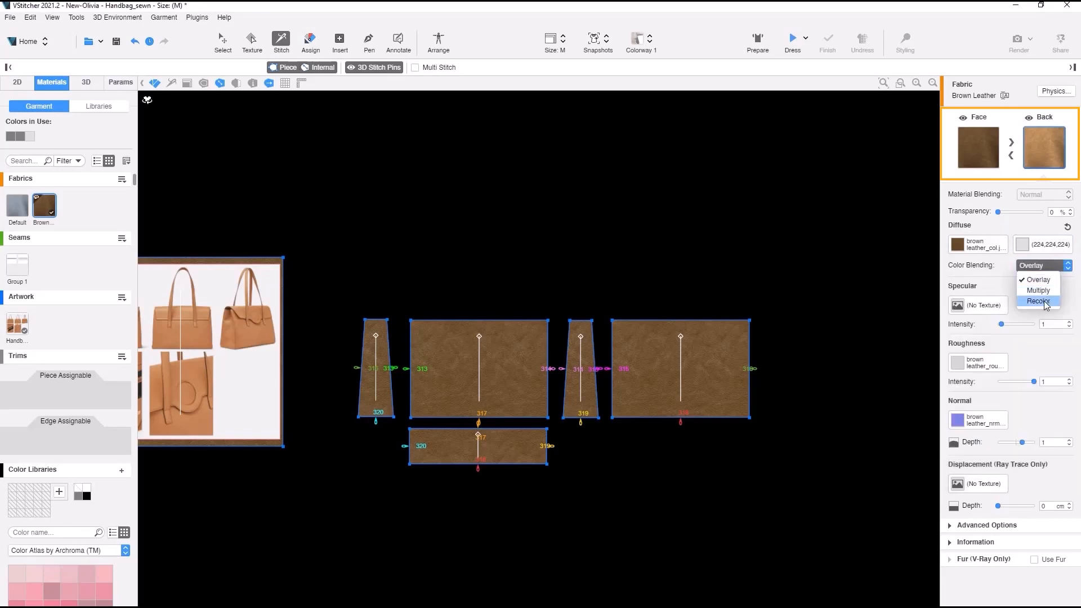
pyautogui.click(1043, 303)
# Step: Rename the long, low piece beneath the left large panel as Bottom in the piece list
pyautogui.click(17, 82)
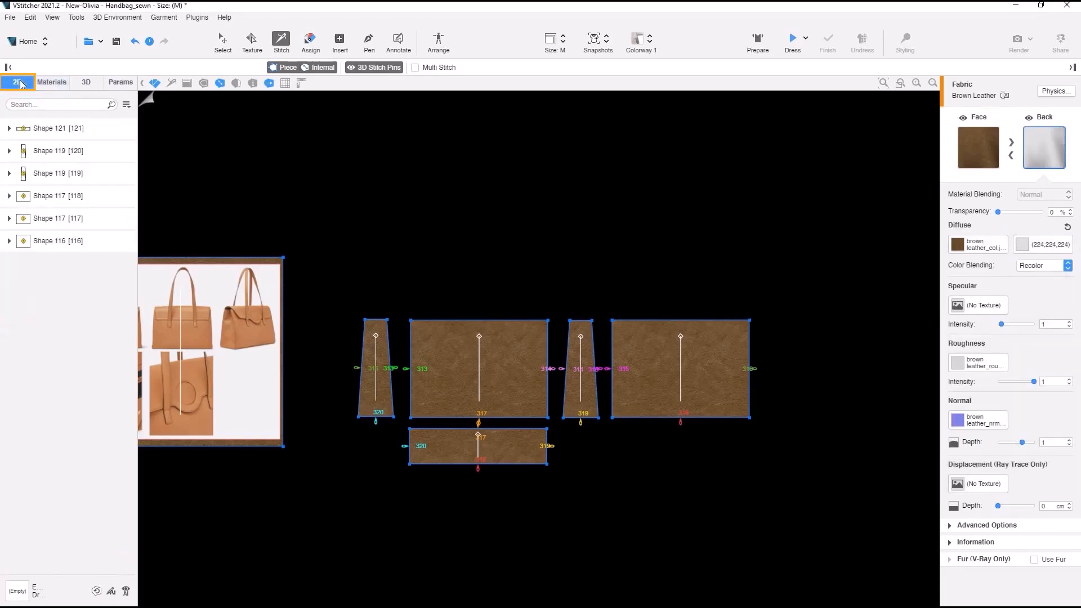
pyautogui.click(62, 128)
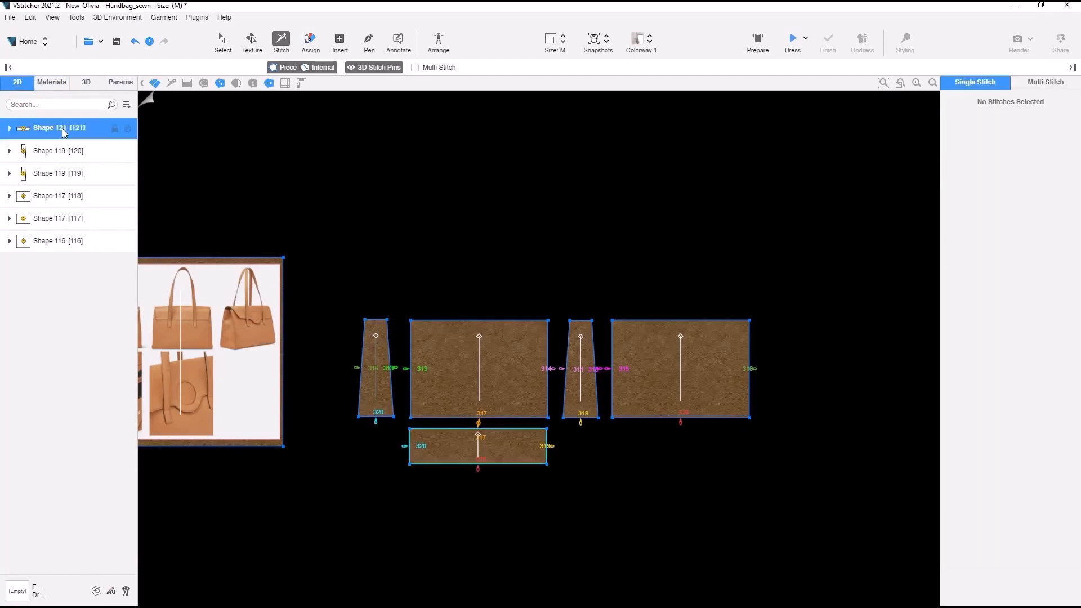
pyautogui.click(62, 128)
pyautogui.write('Bottom')
pyautogui.press('Return')
# Step: Rename the tapered piece between the large panels as Side Right and the leftmost tapered piece as Side Left
pyautogui.click(65, 151)
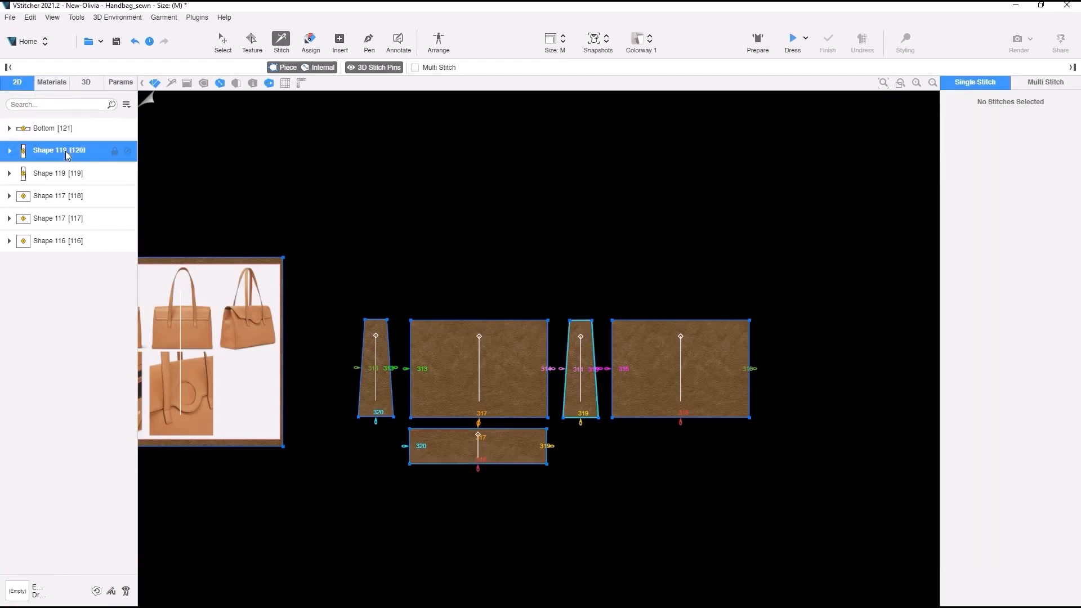
pyautogui.click(65, 151)
pyautogui.write('Side Right')
pyautogui.press('Return')
pyautogui.click(71, 173)
pyautogui.click(71, 173)
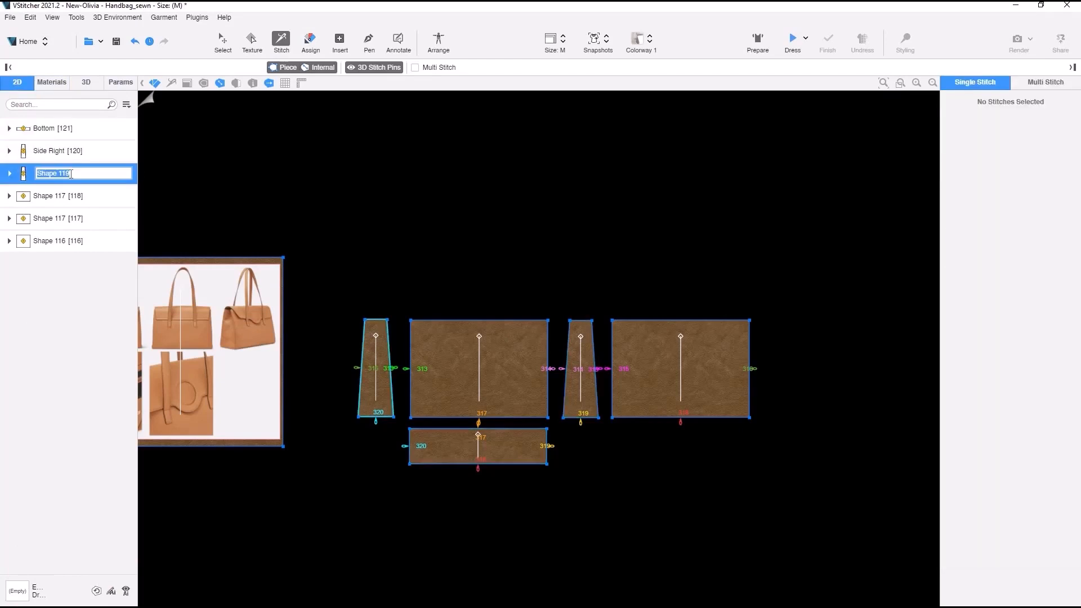
pyautogui.write('Side Left')
pyautogui.press('Return')
# Step: Rename the right large panel as Back
pyautogui.click(58, 196)
pyautogui.click(58, 196)
pyautogui.write('Back')
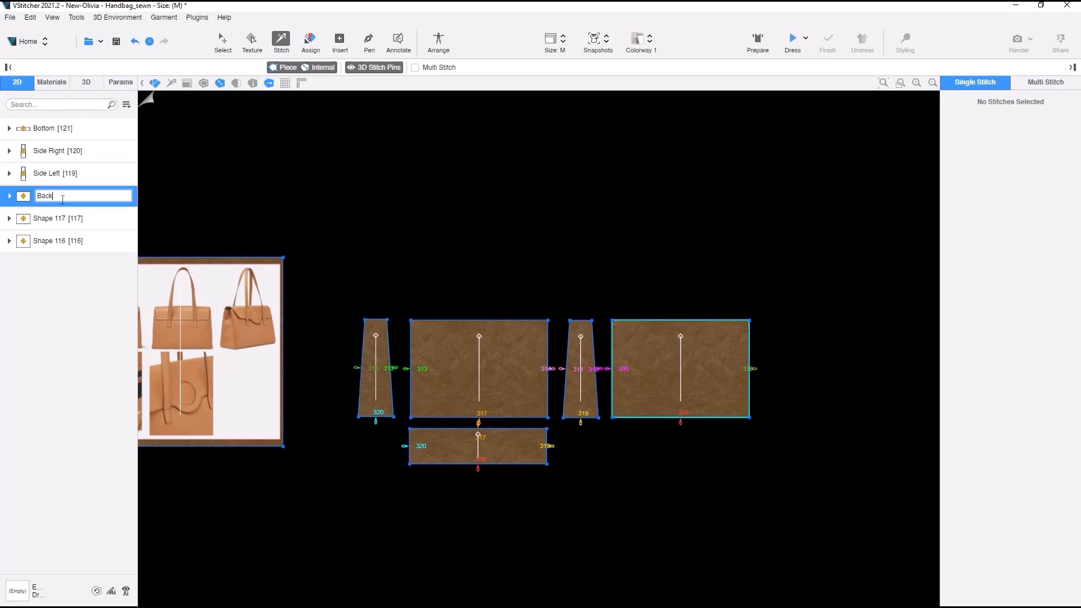
pyautogui.press('Return')
# Step: Rename the left large panel as Front and the picture piece as reference image in the piece list
pyautogui.click(58, 219)
pyautogui.click(59, 220)
pyautogui.write('Front')
pyautogui.press('Return')
pyautogui.click(62, 241)
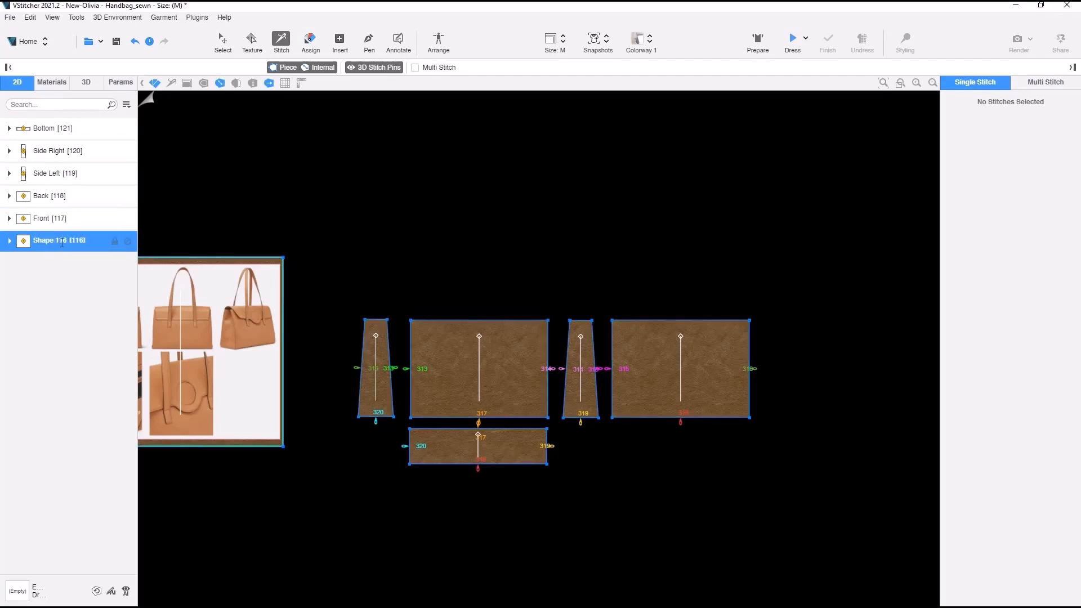
pyautogui.click(62, 241)
pyautogui.write('reference image')
pyautogui.press('Return')
# Step: Arrange the five bag pieces on the front torso silhouette and place each piece in its own cluster, from Cluster 1 to Cluster 5
pyautogui.click(439, 41)
pyautogui.moveTo(432, 509); pyautogui.dragTo(985, 201)
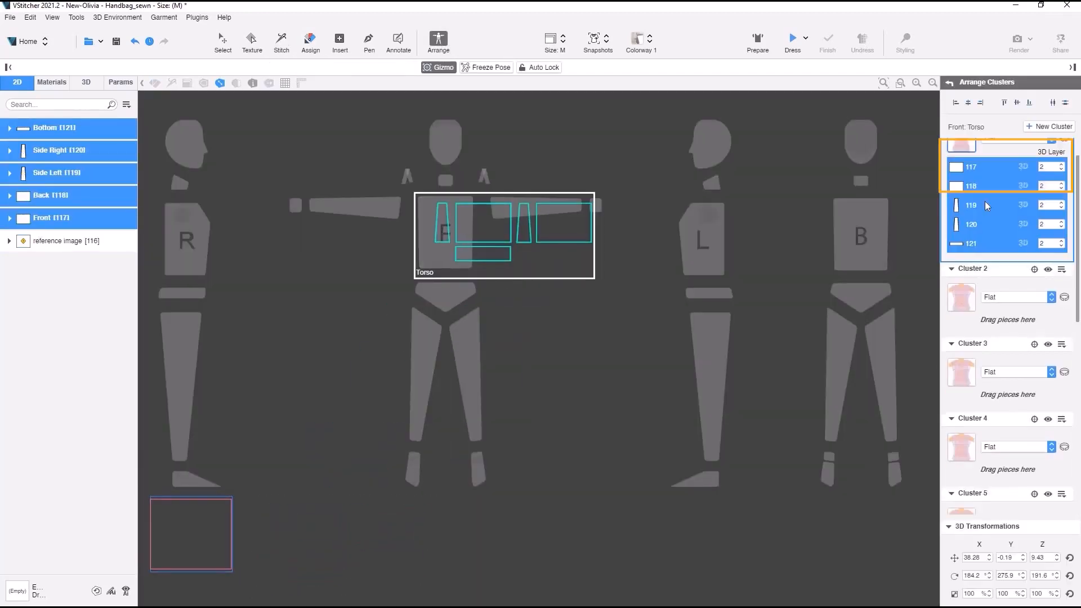
pyautogui.click(985, 278)
pyautogui.moveTo(982, 278); pyautogui.dragTo(966, 355)
pyautogui.moveTo(980, 259); pyautogui.dragTo(958, 420)
pyautogui.moveTo(957, 240); pyautogui.dragTo(960, 488)
pyautogui.moveTo(965, 222); pyautogui.dragTo(968, 335)
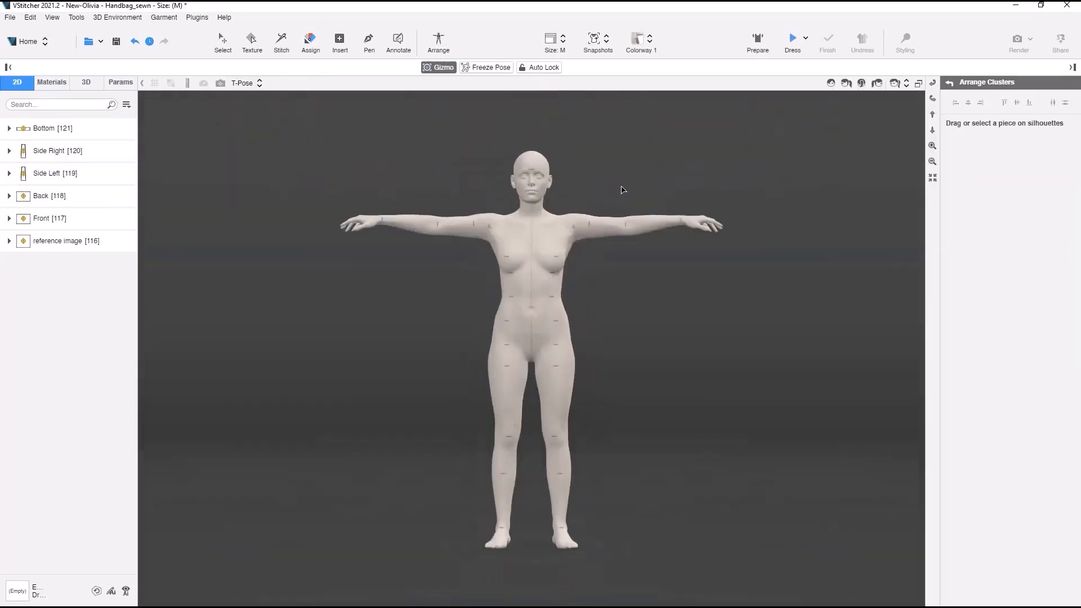
# Step: Prepare the garment in 3D, and move and rotate the Back panel into place beside the avatar under its left arm
pyautogui.click(758, 40)
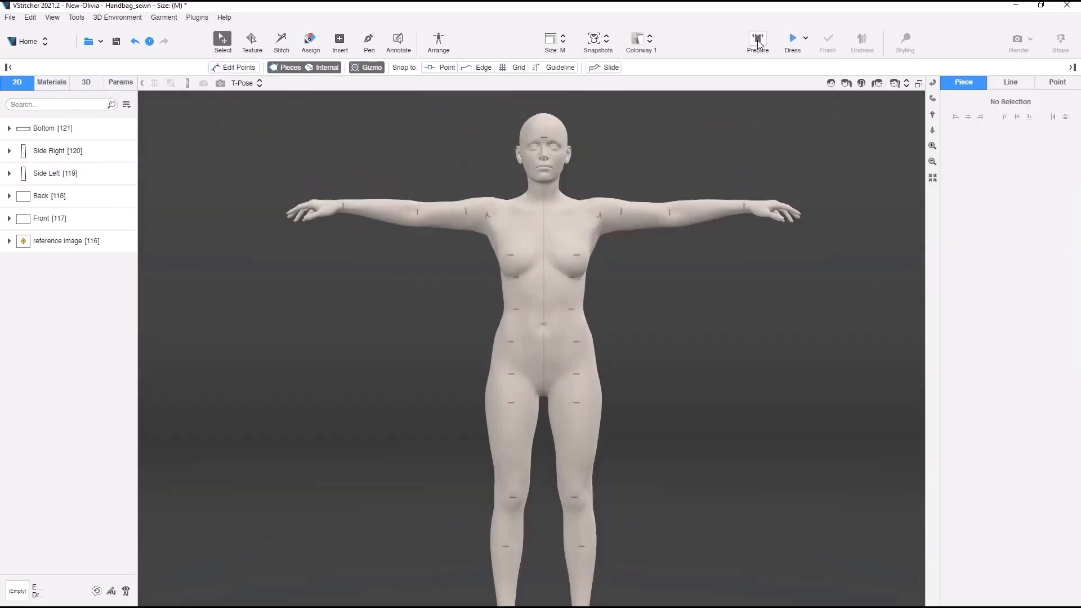
pyautogui.moveTo(757, 152); pyautogui.dragTo(647, 188, button='right')
pyautogui.doubleClick(604, 255)
pyautogui.moveTo(622, 268); pyautogui.dragTo(830, 263)
pyautogui.moveTo(645, 213); pyautogui.dragTo(646, 231)
pyautogui.click(724, 284)
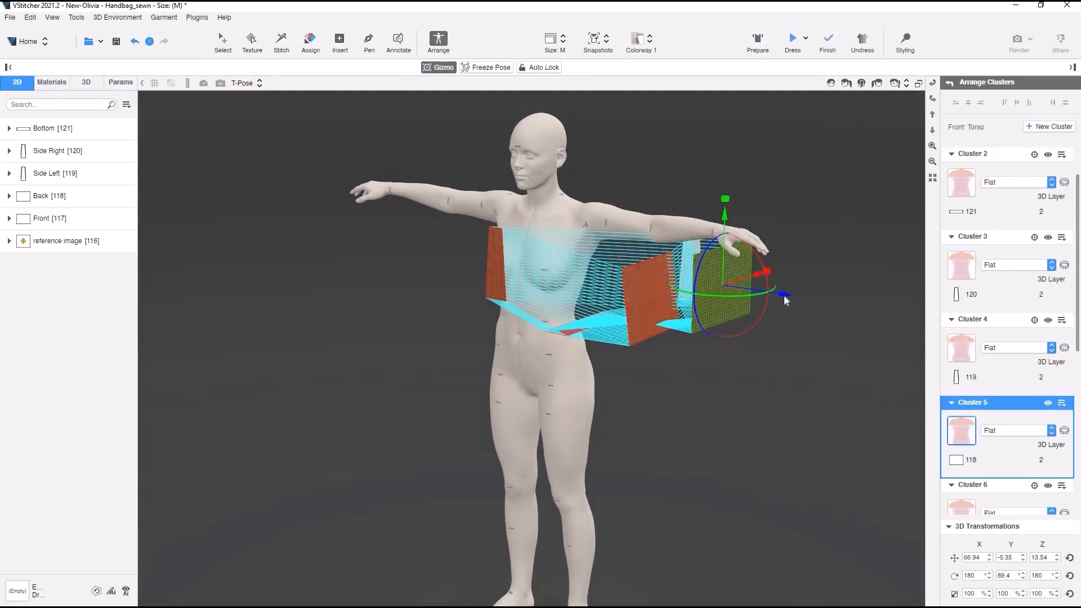
pyautogui.moveTo(784, 296); pyautogui.dragTo(660, 278)
pyautogui.moveTo(613, 213); pyautogui.dragTo(613, 230)
pyautogui.moveTo(626, 299); pyautogui.dragTo(452, 282)
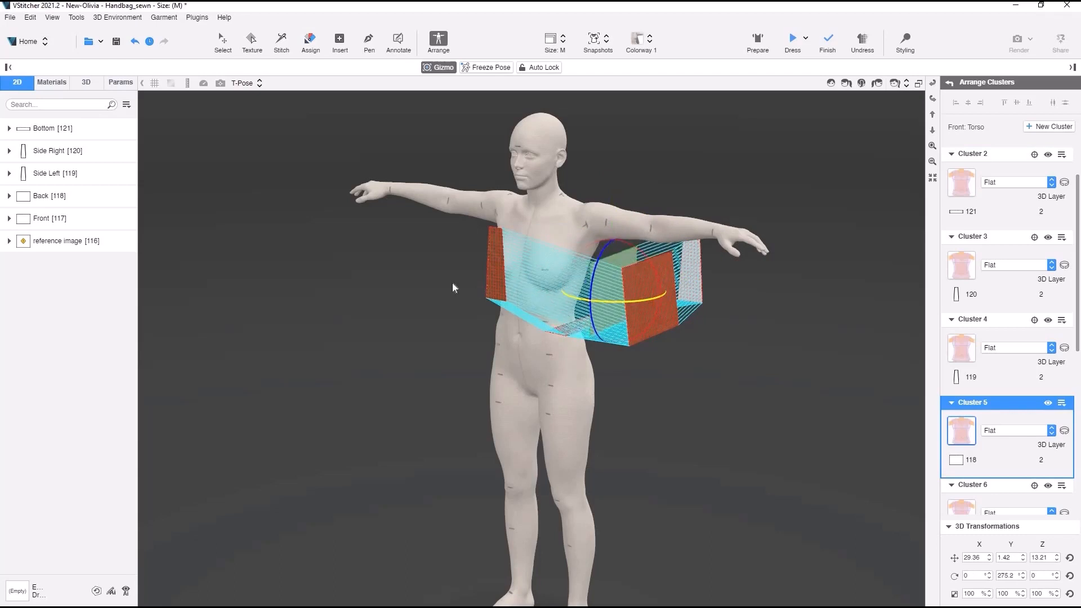
# Step: Move the Side Right piece in 3D closer to the Front and Back panels so it bridges their edges
pyautogui.moveTo(747, 337); pyautogui.dragTo(645, 346, button='right')
pyautogui.scroll(3, 647, 336)
pyautogui.click(697, 239)
pyautogui.moveTo(698, 173); pyautogui.dragTo(698, 198)
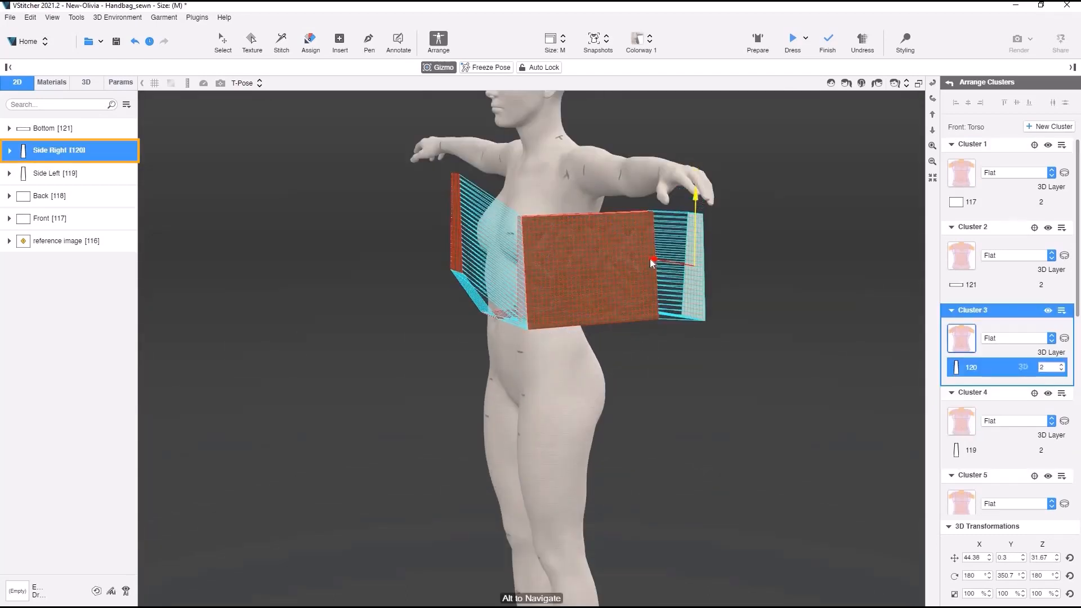
pyautogui.moveTo(748, 275); pyautogui.dragTo(723, 281, button='right')
pyautogui.moveTo(639, 260); pyautogui.dragTo(626, 258)
pyautogui.moveTo(712, 302); pyautogui.dragTo(660, 306, button='right')
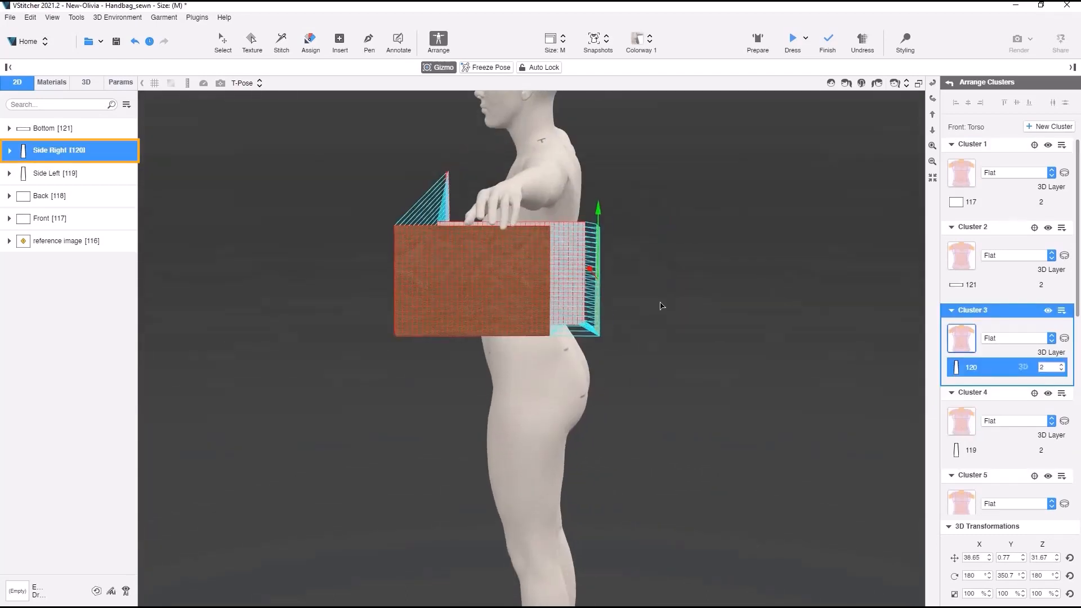
pyautogui.moveTo(667, 281); pyautogui.dragTo(659, 281)
# Step: Move the Side Left piece into the open gap between Front and Back and adjust its height to match
pyautogui.moveTo(688, 314); pyautogui.dragTo(749, 318, button='right')
pyautogui.click(463, 254)
pyautogui.moveTo(459, 205); pyautogui.dragTo(459, 240)
pyautogui.moveTo(489, 293); pyautogui.dragTo(537, 336)
pyautogui.moveTo(526, 228); pyautogui.dragTo(528, 205)
# Step: Move the Bottom piece sideways in 3D until it sits beneath the four upright bag panels
pyautogui.click(572, 299)
pyautogui.moveTo(563, 360); pyautogui.dragTo(632, 373, button='right')
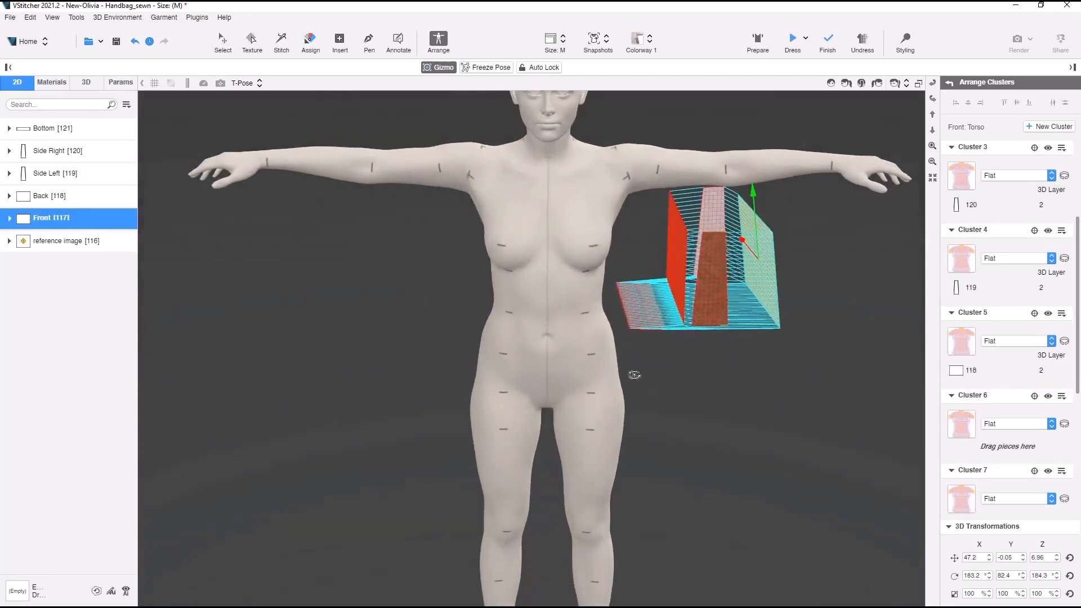
pyautogui.click(639, 310)
pyautogui.moveTo(721, 314); pyautogui.dragTo(805, 311)
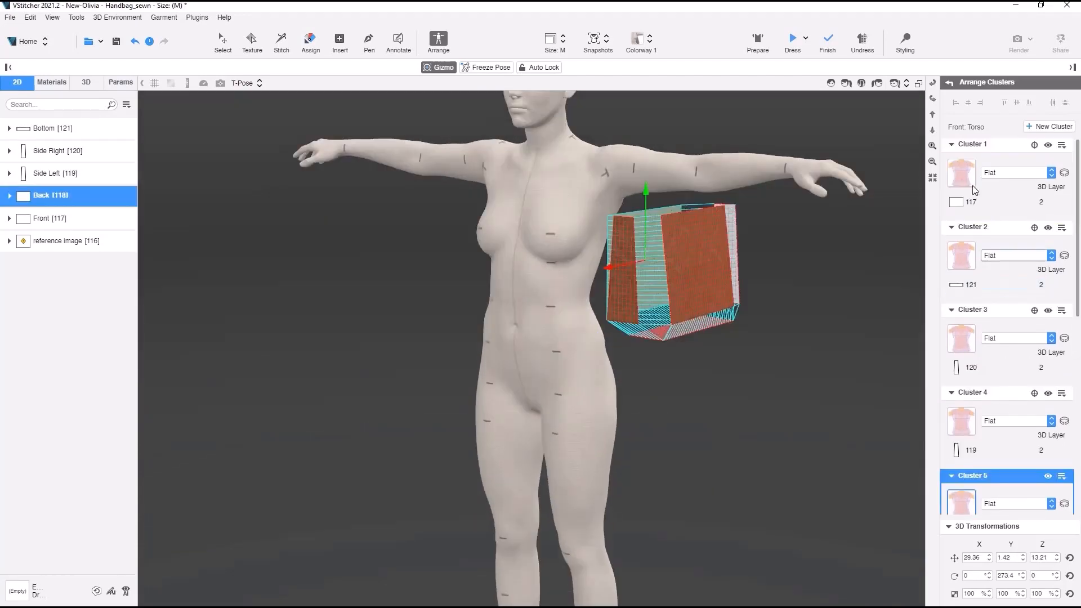
# Step: Open 3D styling, turn gravity off and dress the garment to sew the bag together
pyautogui.click(905, 40)
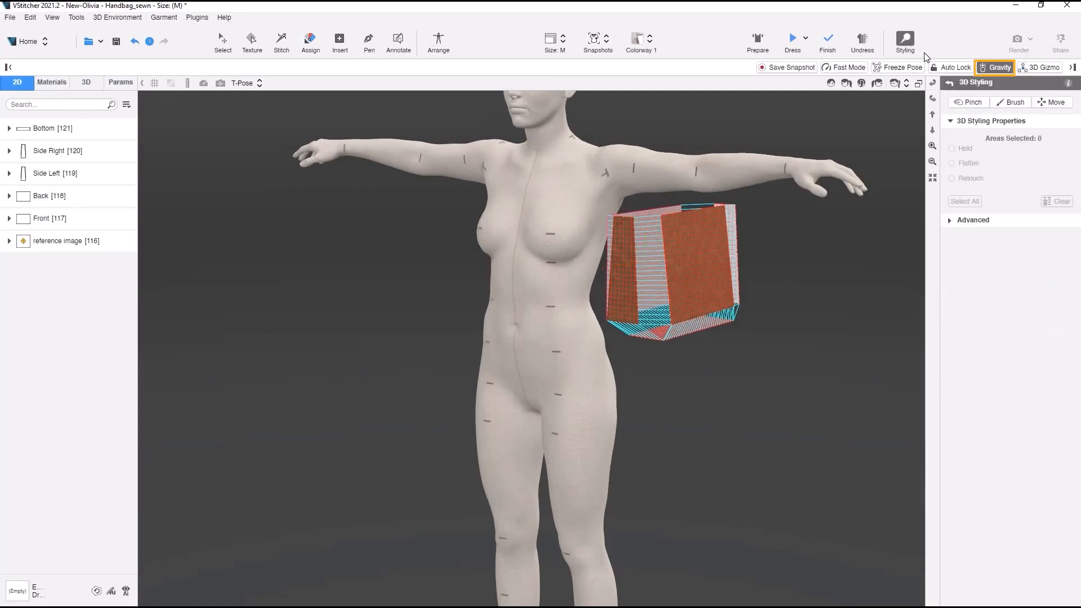
pyautogui.click(990, 69)
pyautogui.click(798, 42)
# Step: Select the five bag pieces from Front to Bottom and shift the sewn bag backward beside the avatar with the Move tool
pyautogui.moveTo(789, 294); pyautogui.dragTo(708, 293, button='right')
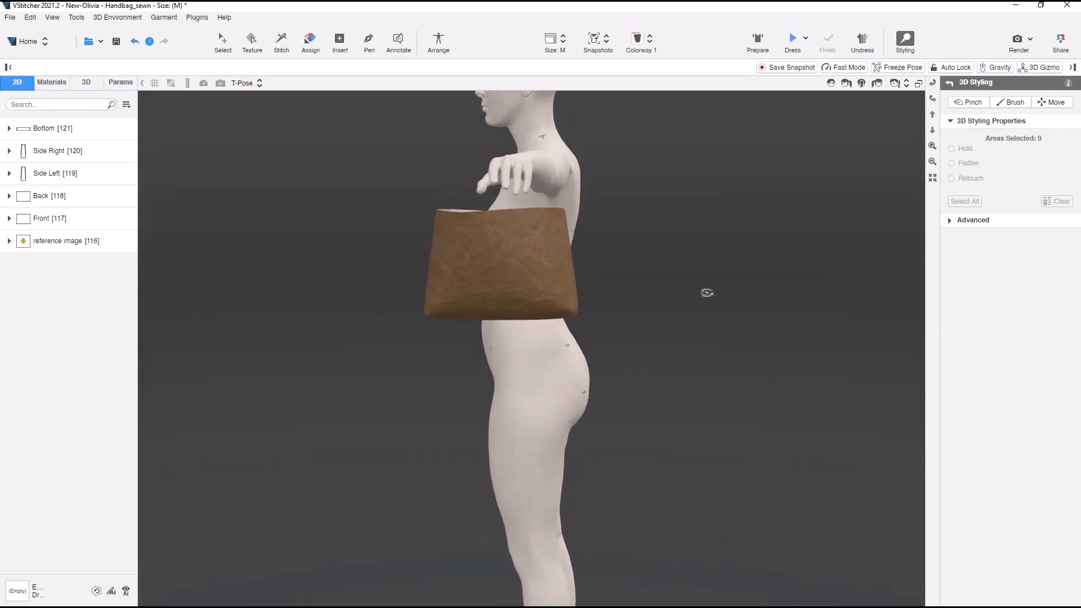
pyautogui.click(1051, 102)
pyautogui.click(82, 217)
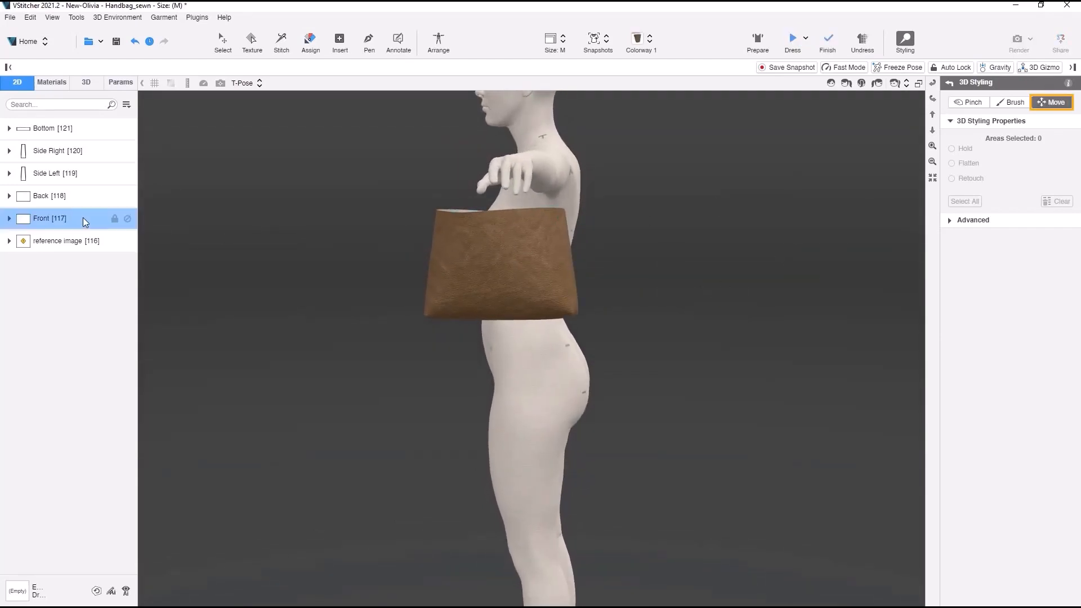
pyautogui.keyDown('shift'); pyautogui.click(80, 129); pyautogui.keyUp('shift')
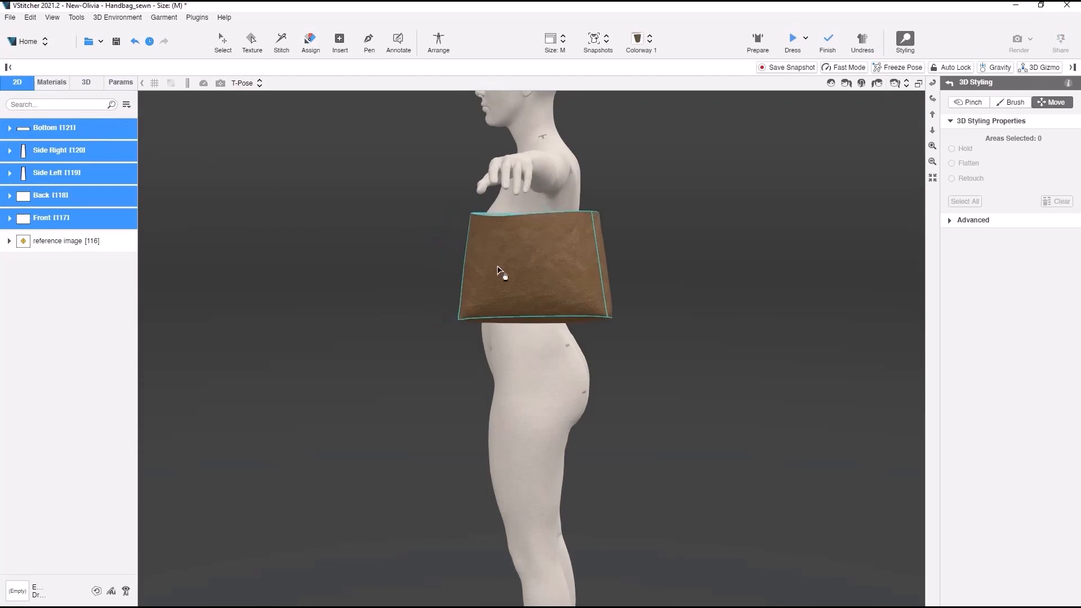
pyautogui.moveTo(601, 283); pyautogui.dragTo(693, 313, button='right')
# Step: Turn on Auto Lock for the bag pieces, switch gravity back on and finish the simulation
pyautogui.click(952, 67)
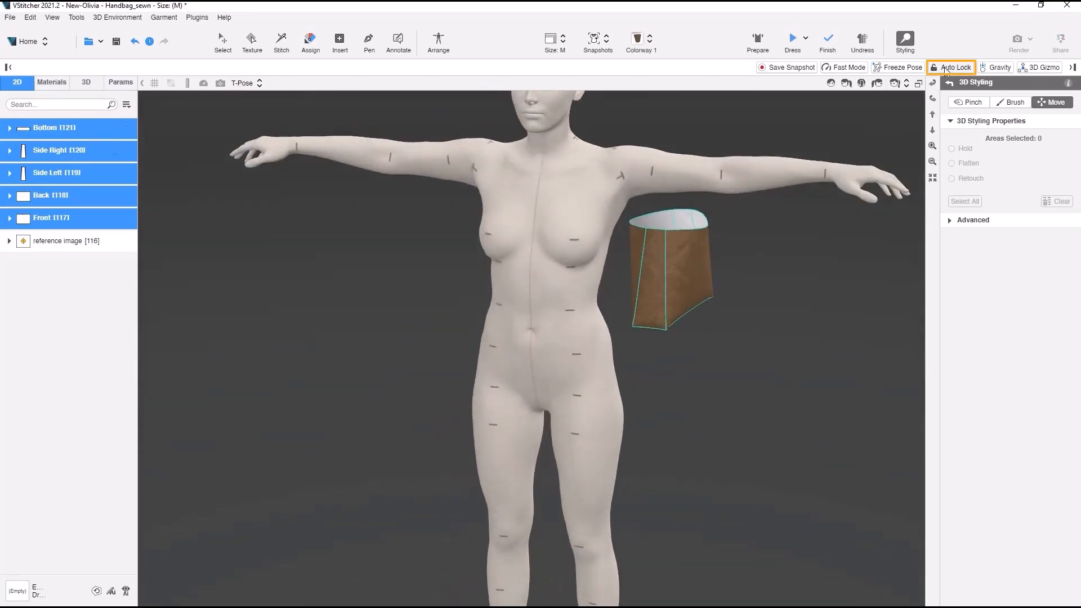
pyautogui.click(998, 68)
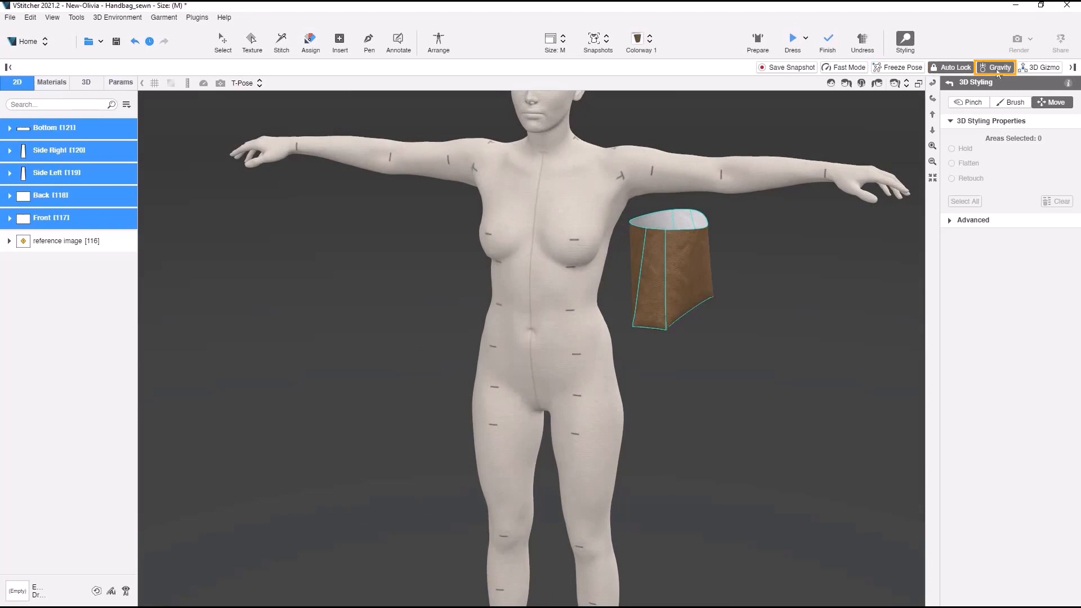
pyautogui.click(829, 41)
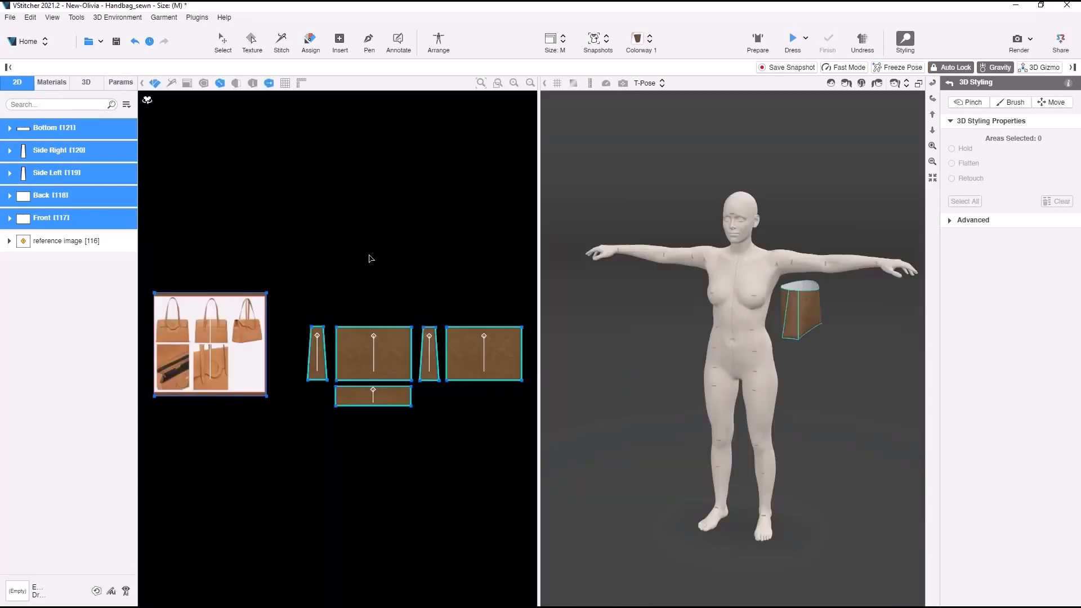
# Step: Insert a rectangular handle piece 2 cm wide and 60 cm high above the Front panel
pyautogui.click(340, 38)
pyautogui.click(351, 67)
pyautogui.click(346, 84)
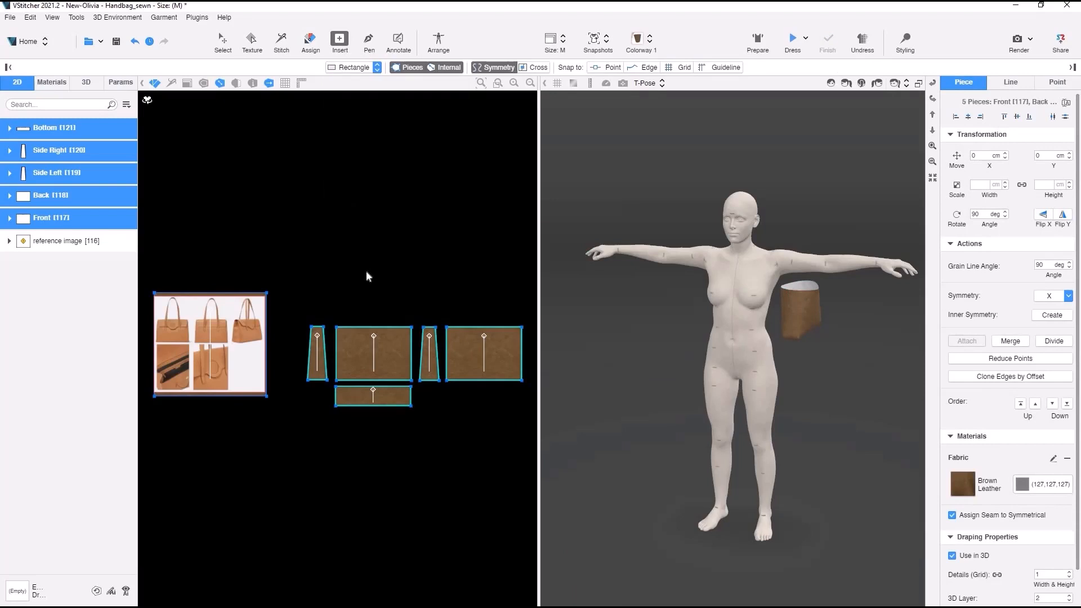
pyautogui.click(366, 270)
pyautogui.write('2')
pyautogui.click(542, 304)
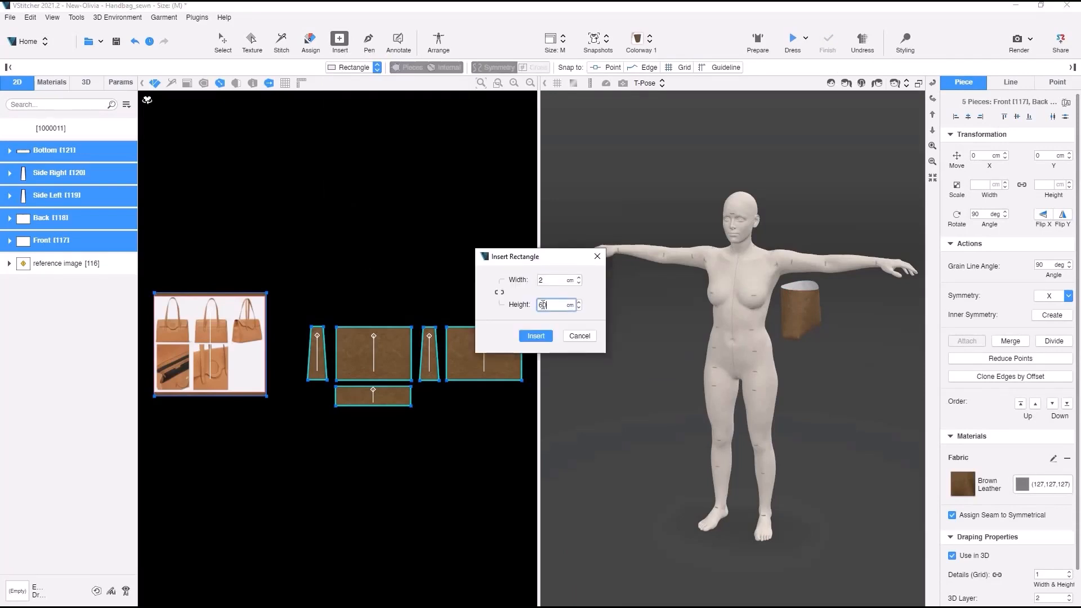
pyautogui.click(536, 336)
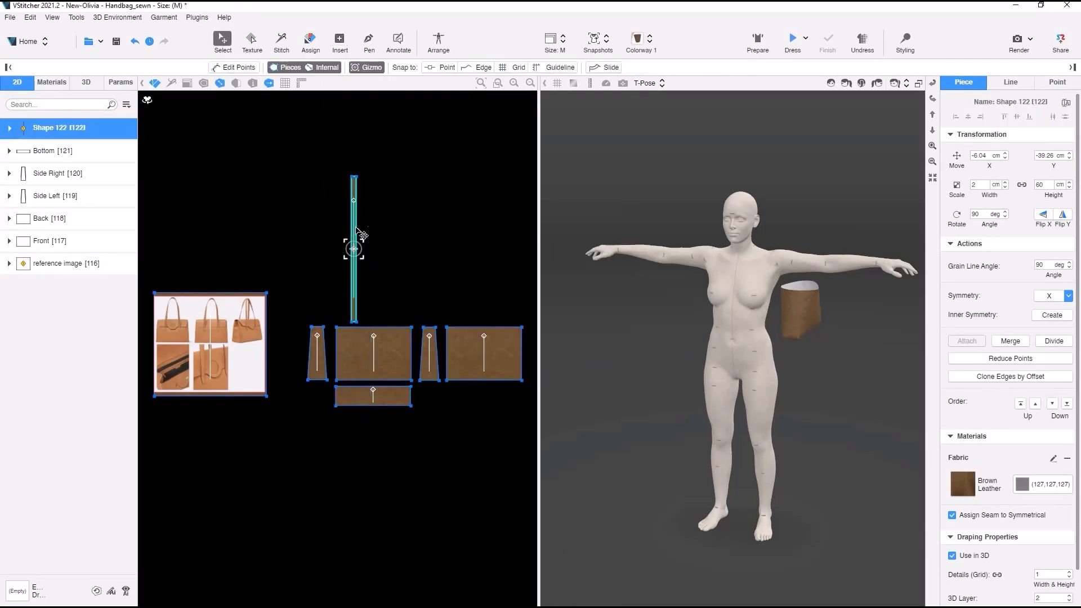
# Step: Duplicate the long handle strip and place the copy above the Back panel
pyautogui.click(355, 242)
pyautogui.hotkey('ctrl', 'v')
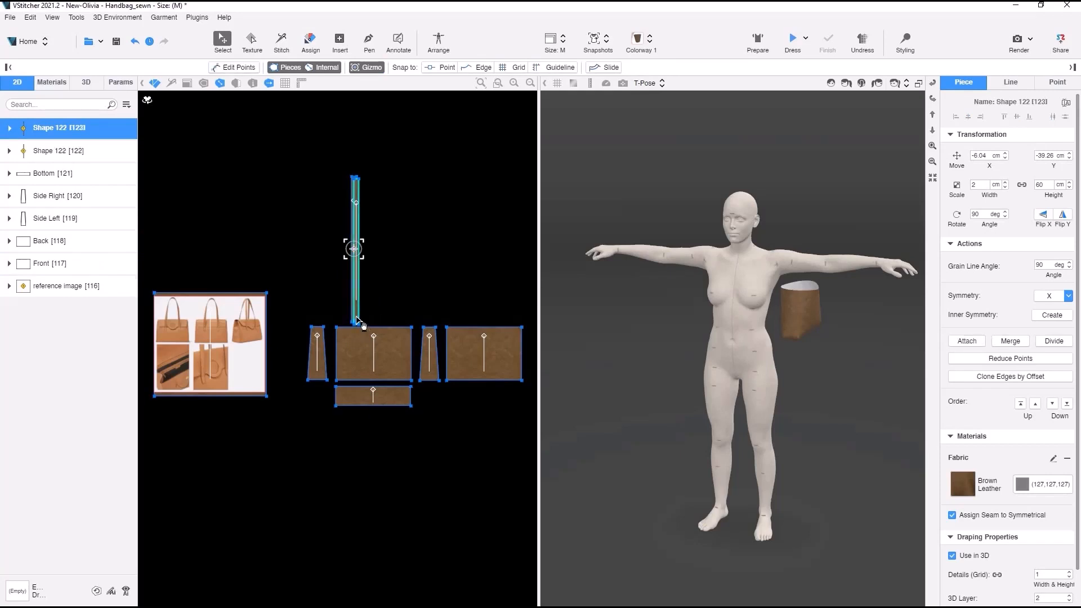
pyautogui.moveTo(356, 317); pyautogui.dragTo(466, 316)
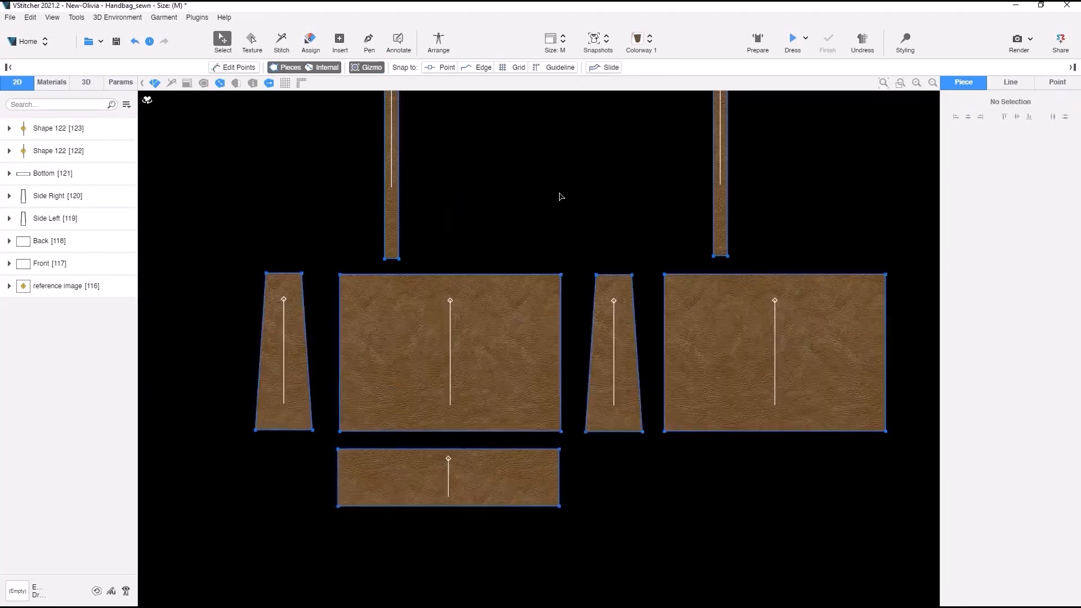
# Step: Insert a small internal rectangle 3 cm high in the upper left area of the Front panel
pyautogui.press('r')
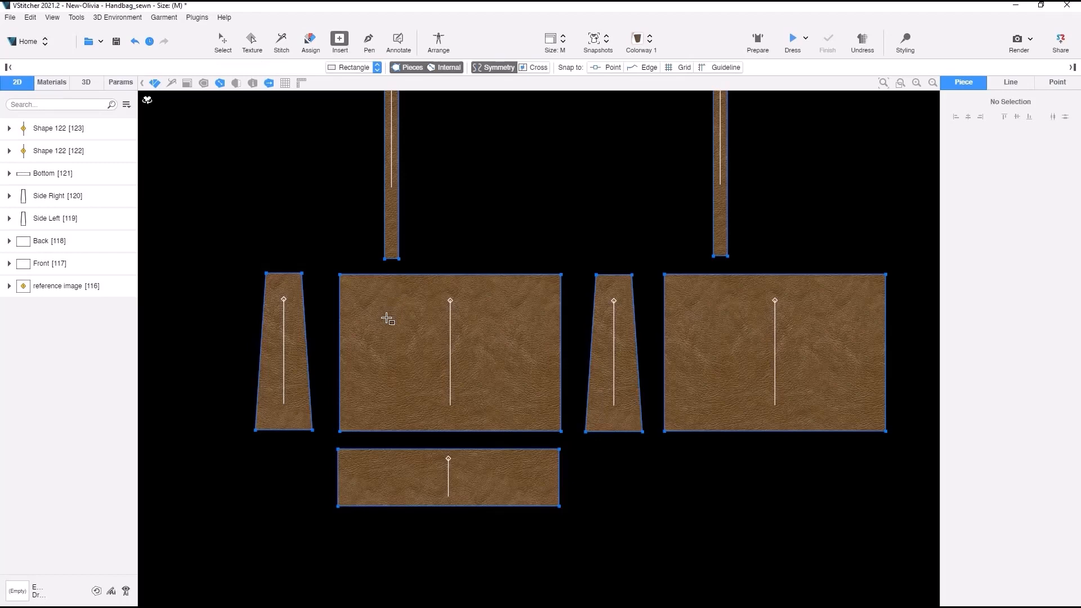
pyautogui.click(394, 318)
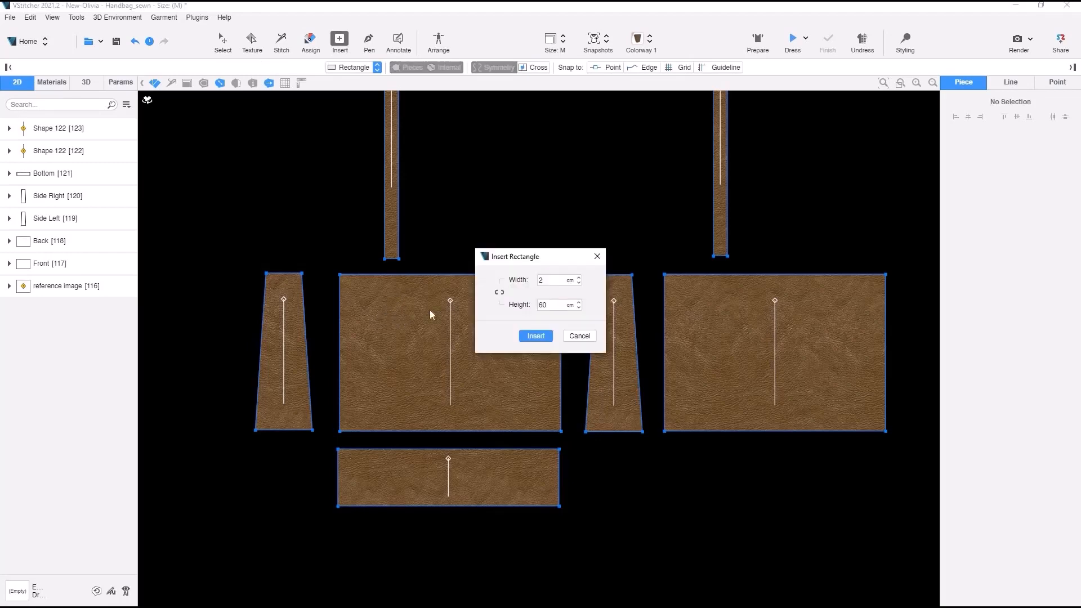
pyautogui.click(545, 304)
pyautogui.write('3')
pyautogui.click(536, 336)
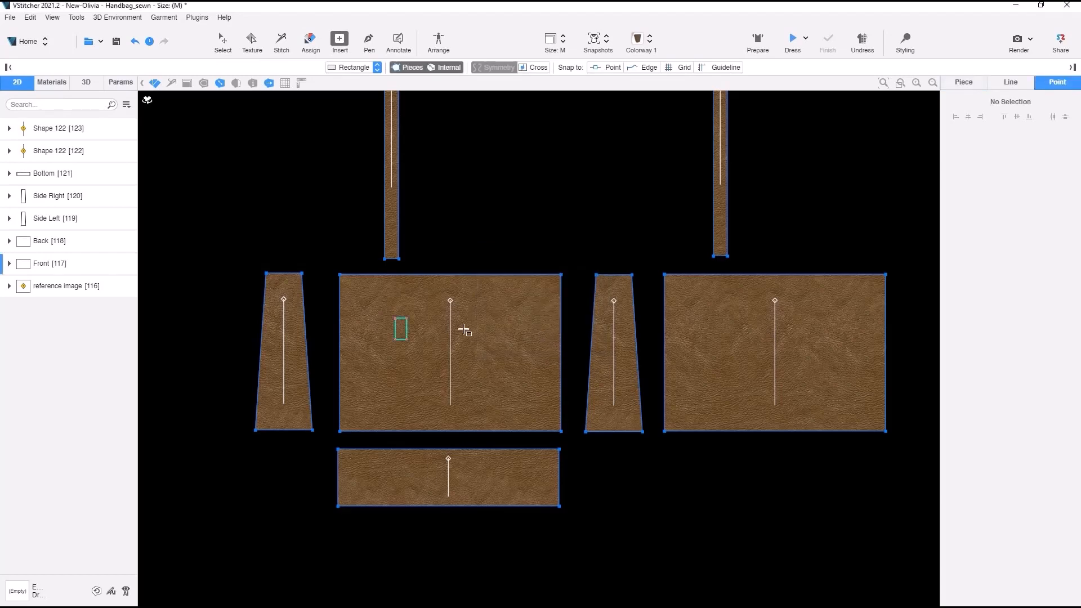
# Step: Mirror the Front panel's small internal rectangle across the grain line with Magic Mirror set to Shape
pyautogui.click(401, 329)
pyautogui.click(1008, 305)
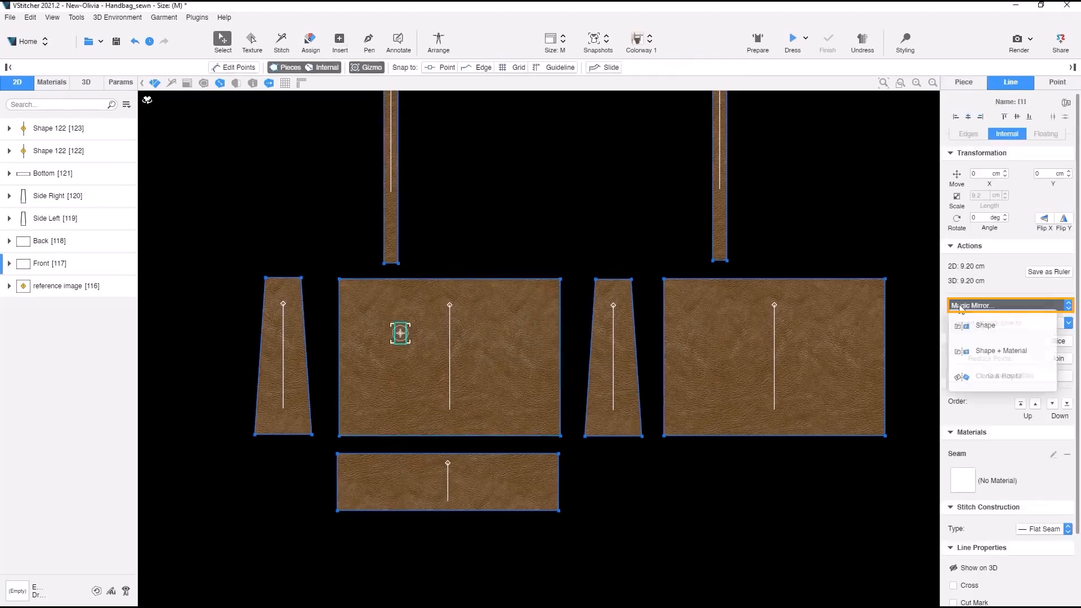
pyautogui.click(963, 327)
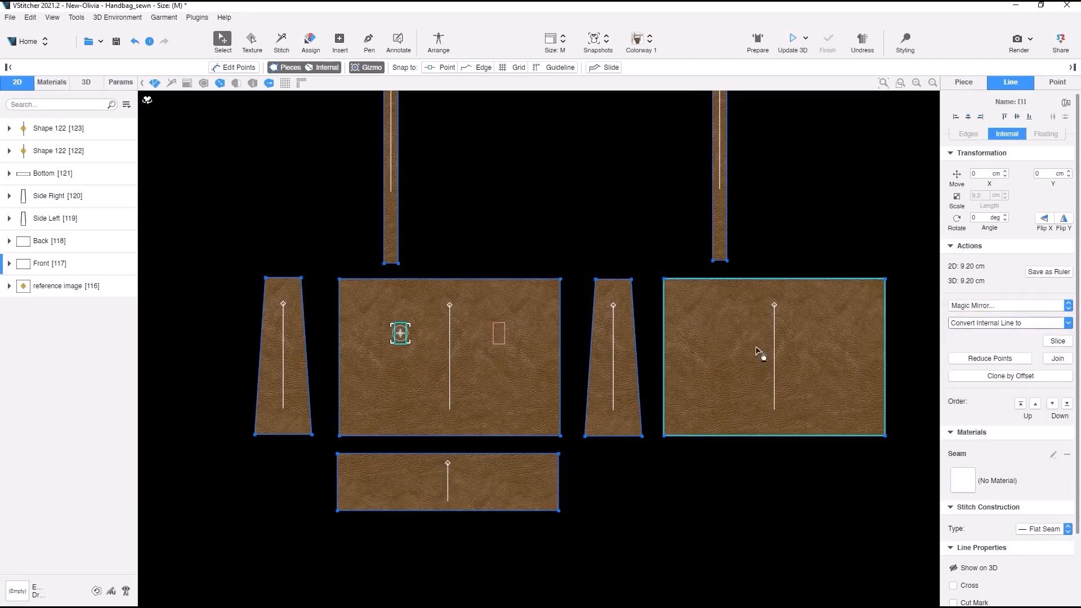
# Step: Insert the same small internal rectangle in the upper left area of Back and mirror it with Magic Mirror set to Shape
pyautogui.click(721, 333)
pyautogui.click(536, 337)
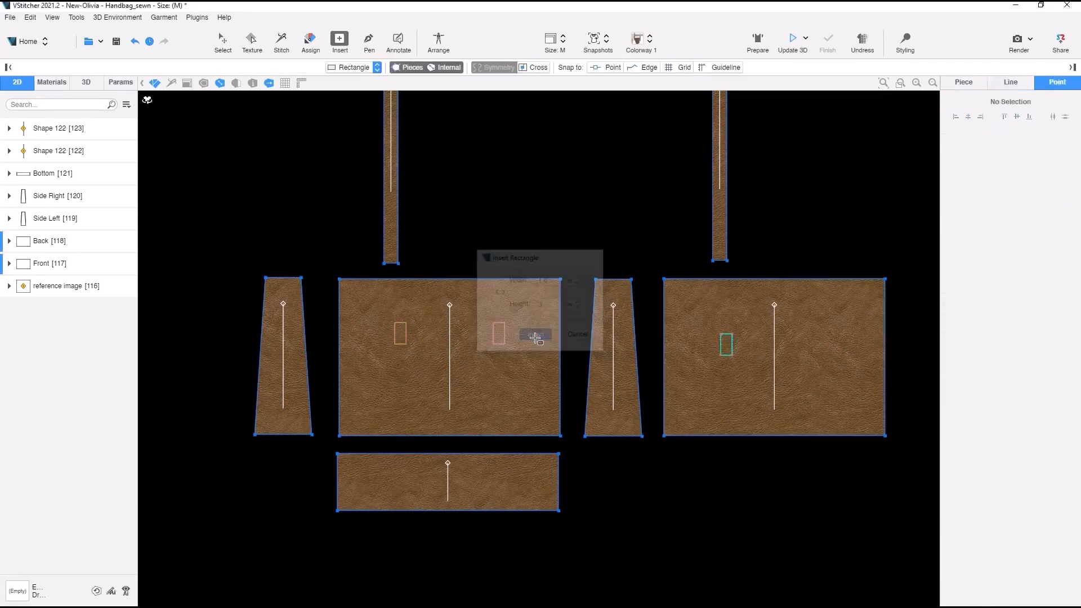
pyautogui.click(727, 345)
pyautogui.click(1008, 305)
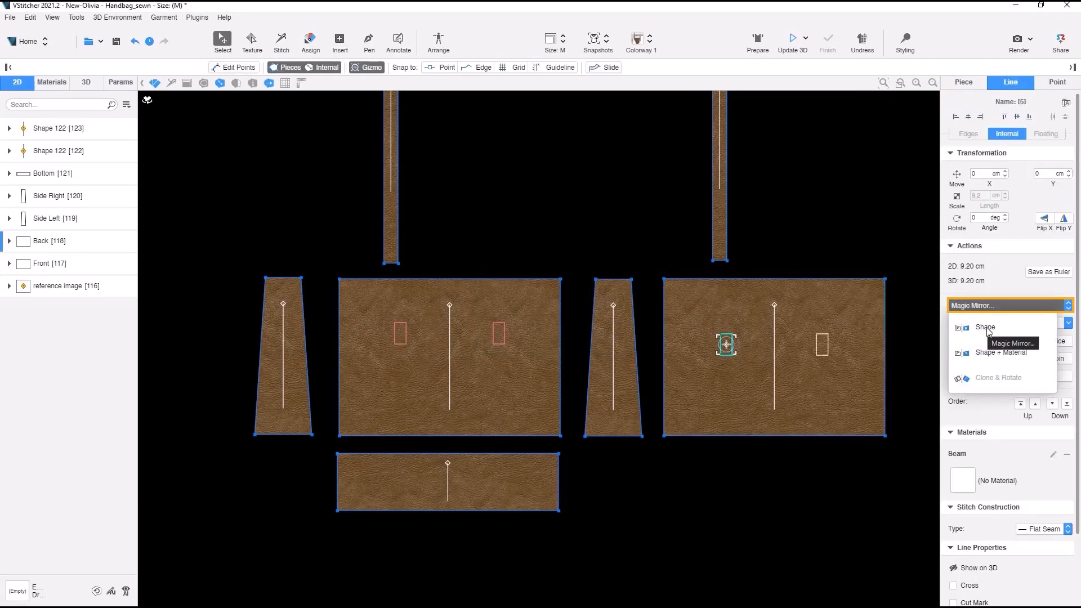
pyautogui.click(985, 328)
# Step: Insert the same internal rectangle on the handle strip above Back and center it just inside the strip's lower end
pyautogui.scroll(3, 764, 230)
pyautogui.scroll(2, 765, 230)
pyautogui.press('i')
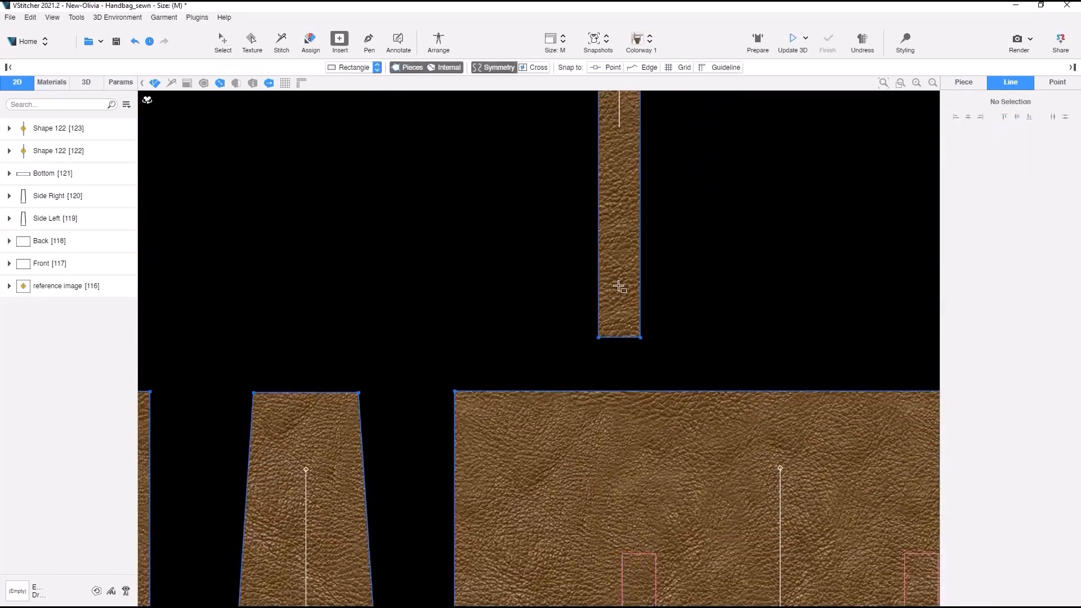
pyautogui.click(618, 285)
pyautogui.click(538, 336)
pyautogui.moveTo(644, 295); pyautogui.dragTo(638, 285)
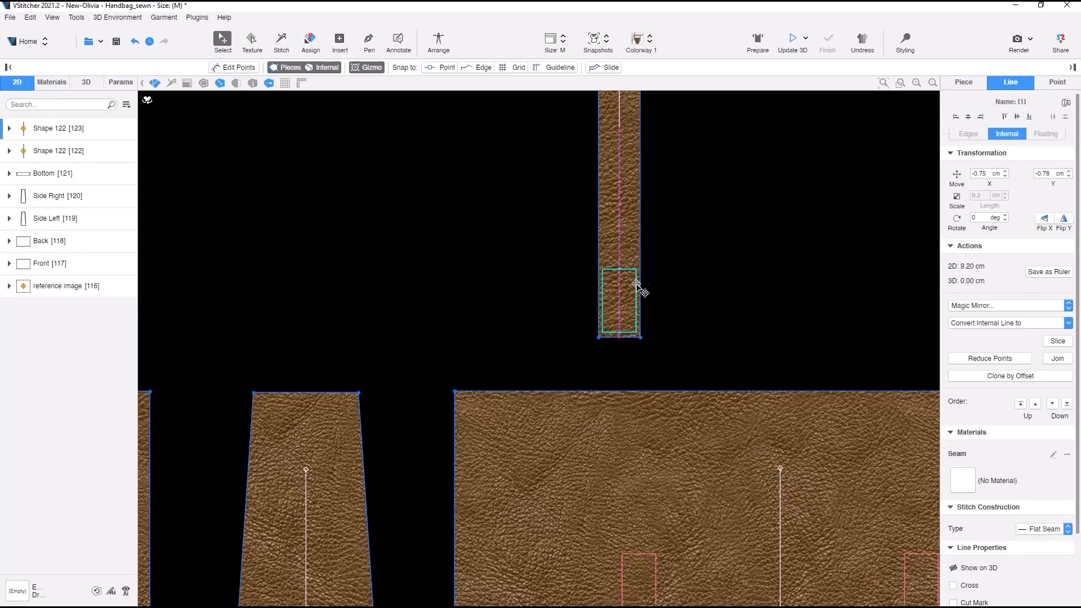
pyautogui.click(668, 281)
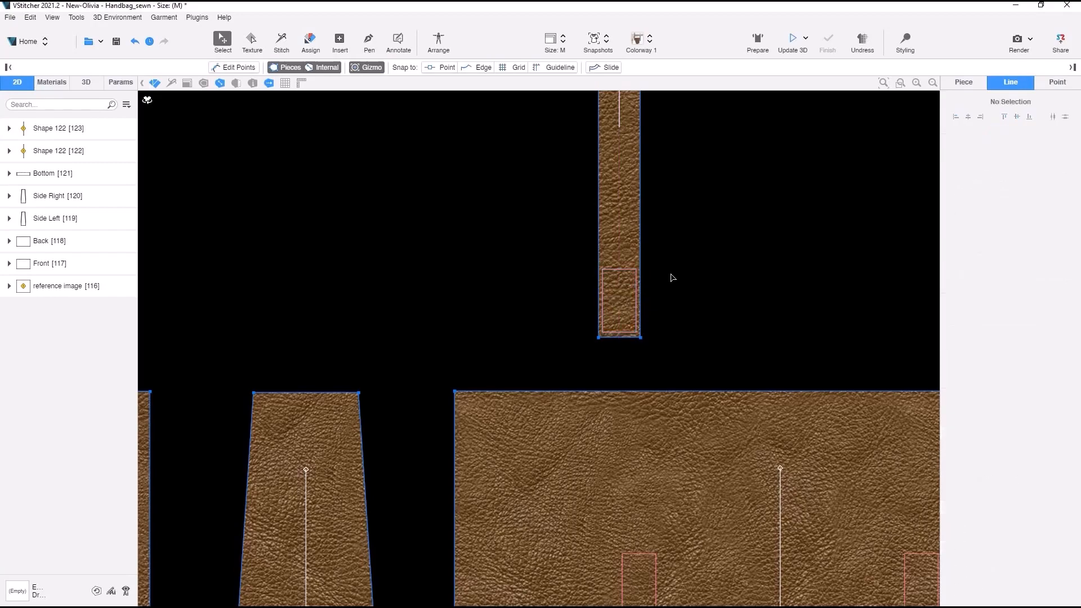
# Step: Insert the same internal rectangle on the handle strip above Front and center it just inside the strip's lower end
pyautogui.scroll(-2, 697, 220)
pyautogui.moveTo(708, 177); pyautogui.dragTo(871, 219, button='middle')
pyautogui.moveTo(433, 305); pyautogui.dragTo(801, 310, button='middle')
pyautogui.press('i')
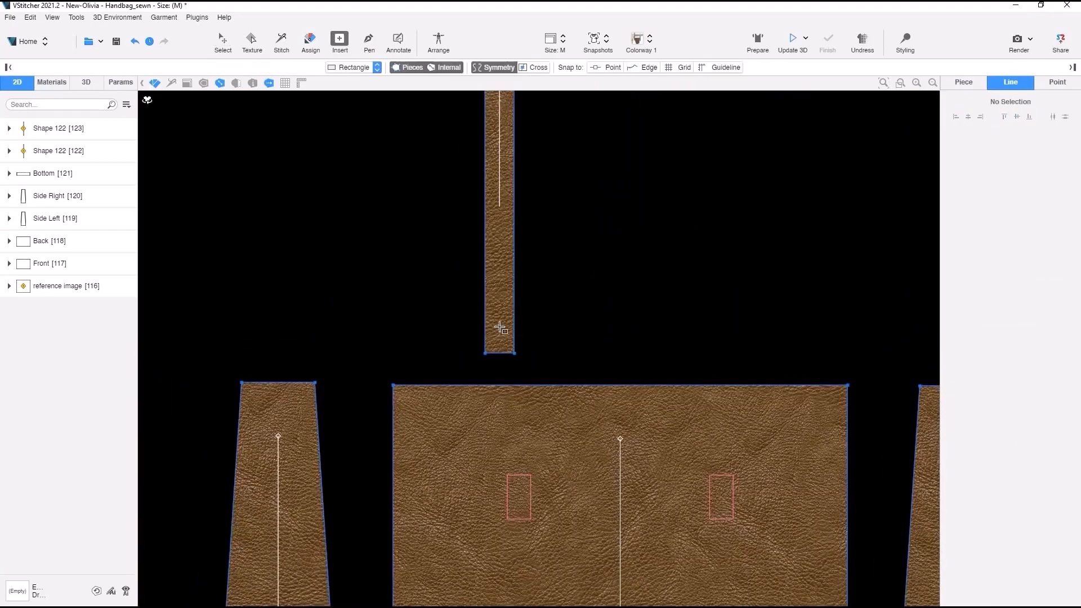
pyautogui.click(499, 329)
pyautogui.click(523, 335)
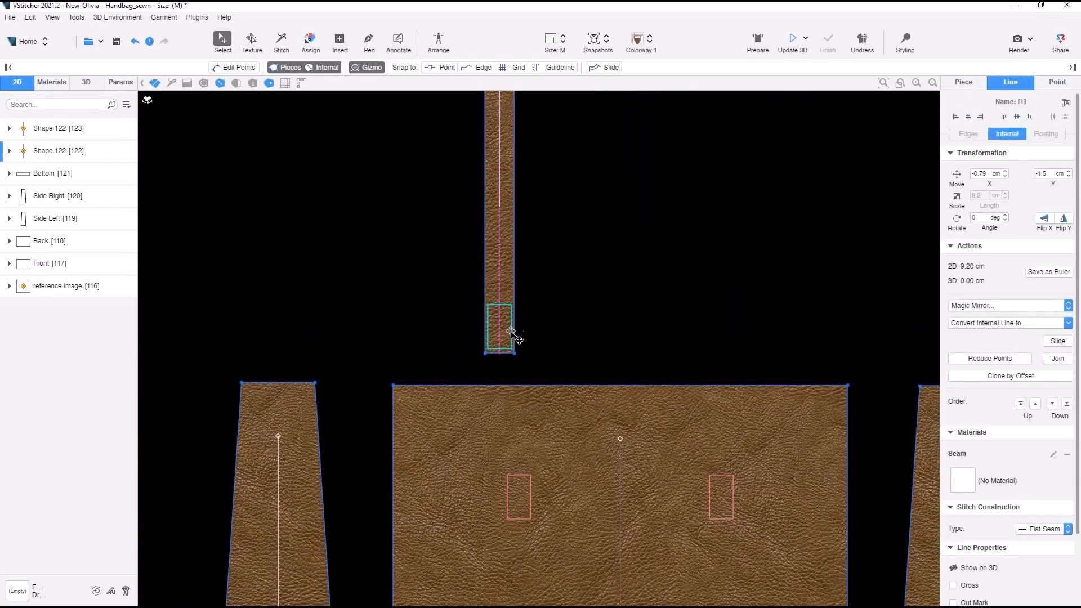
pyautogui.click(549, 304)
# Step: Insert the same small internal rectangle just inside the upper end of both handle strips
pyautogui.scroll(-2, 586, 237)
pyautogui.moveTo(594, 104); pyautogui.dragTo(519, 538, button='middle')
pyautogui.moveTo(465, 194); pyautogui.dragTo(465, 450, button='middle')
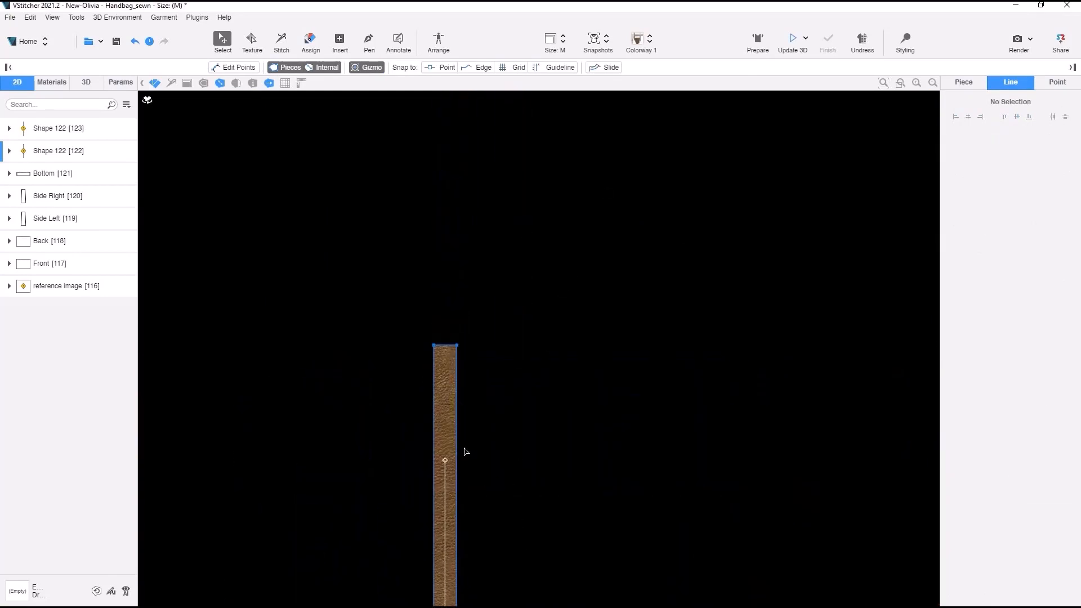
pyautogui.press('i')
pyautogui.click(448, 379)
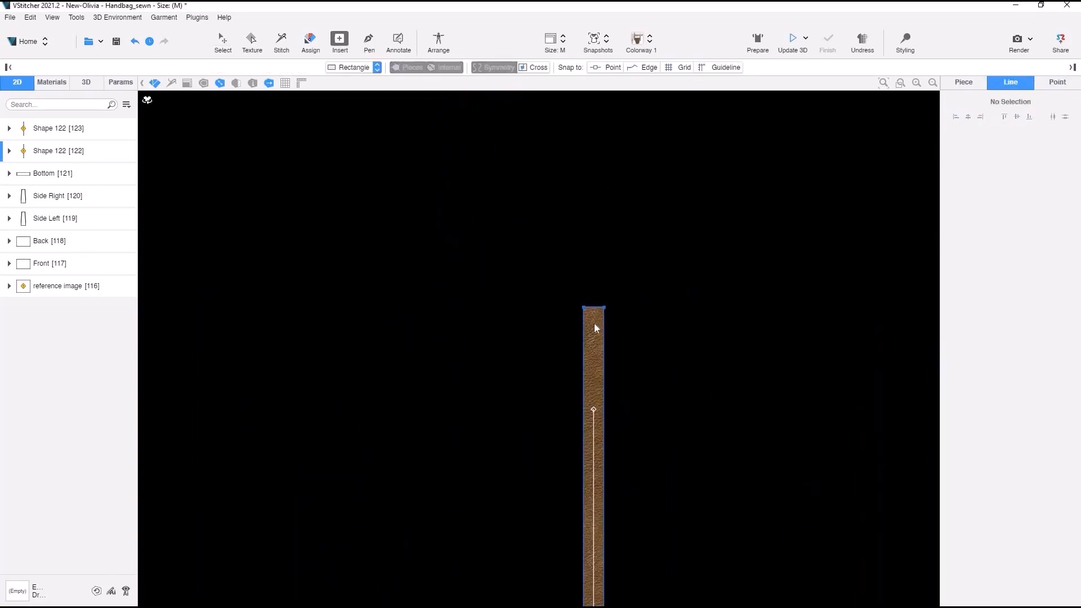
pyautogui.click(540, 338)
pyautogui.click(536, 336)
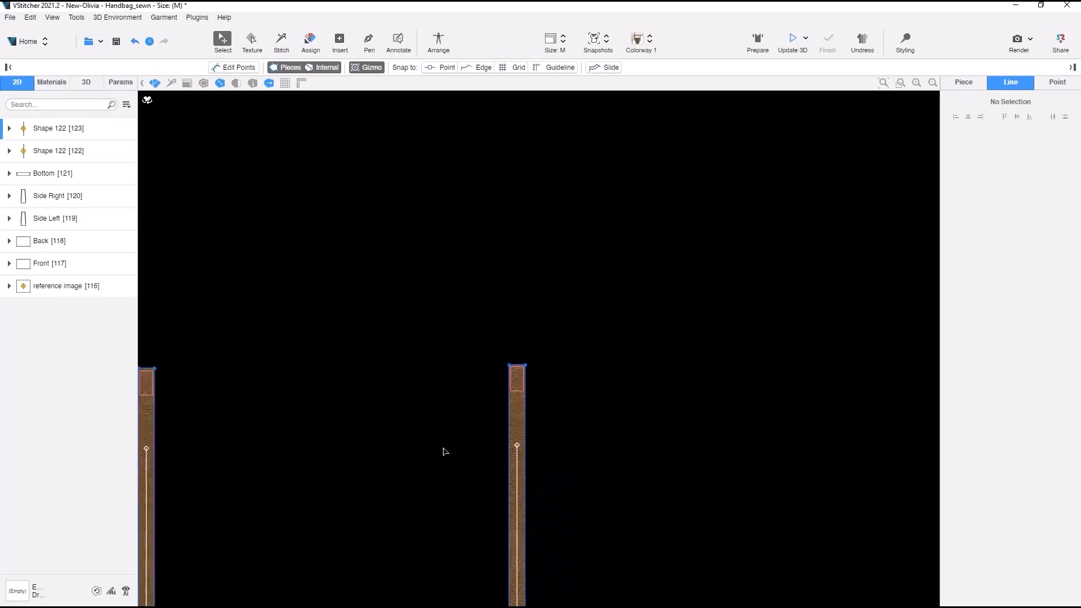
# Step: Rename the strip above Front as Handle Front and the strip above Back as Handle Back
pyautogui.scroll(-2, 444, 450)
pyautogui.moveTo(425, 452); pyautogui.dragTo(489, 322, button='middle')
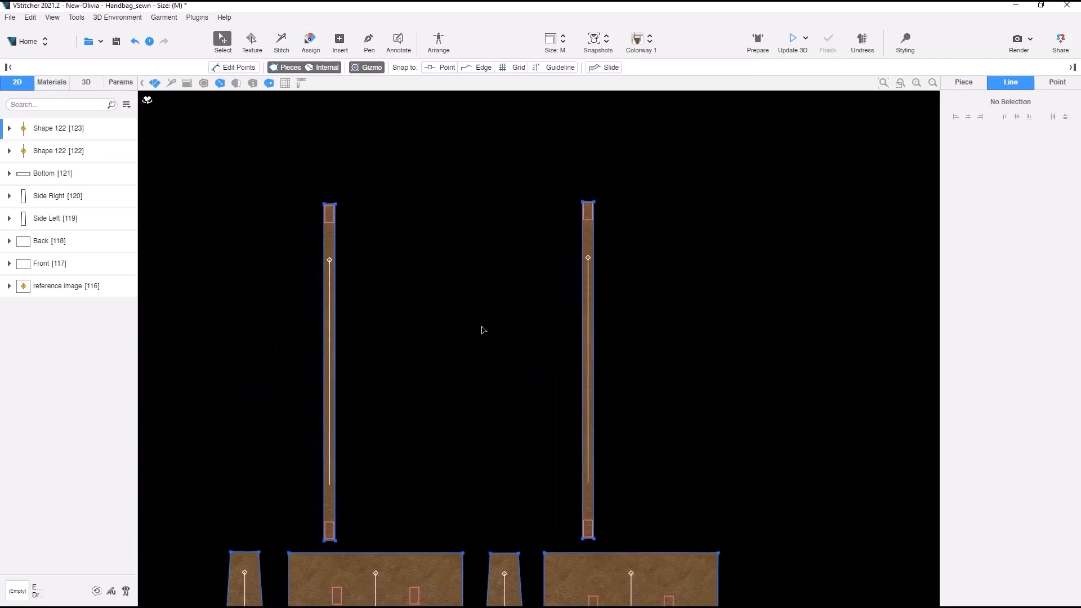
pyautogui.scroll(-1, 482, 330)
pyautogui.doubleClick(50, 151)
pyautogui.write('Handle Front')
pyautogui.press('Return')
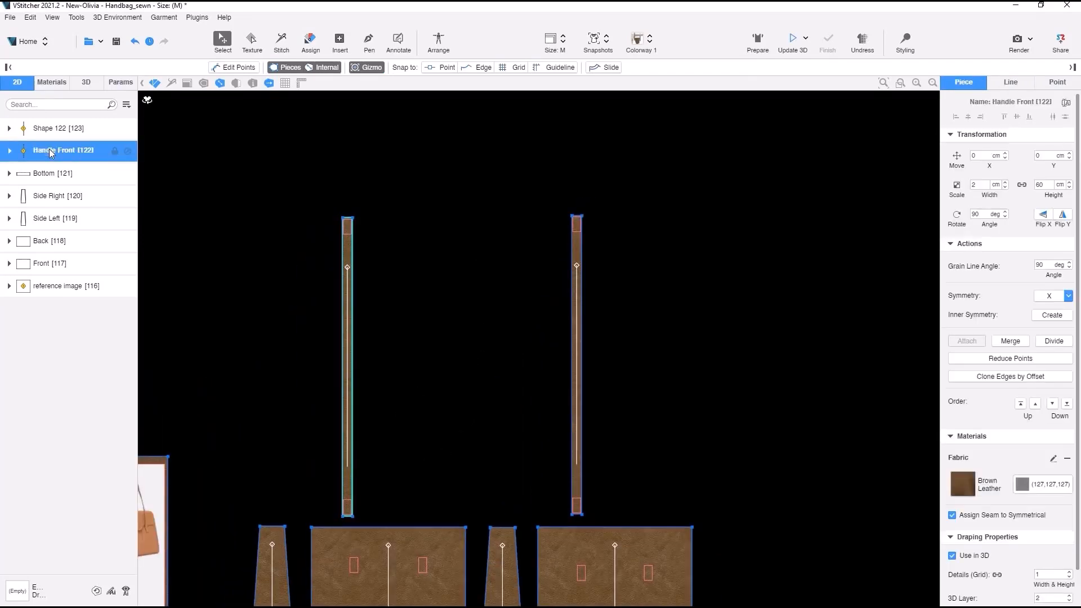
pyautogui.doubleClick(50, 129)
pyautogui.press('Return')
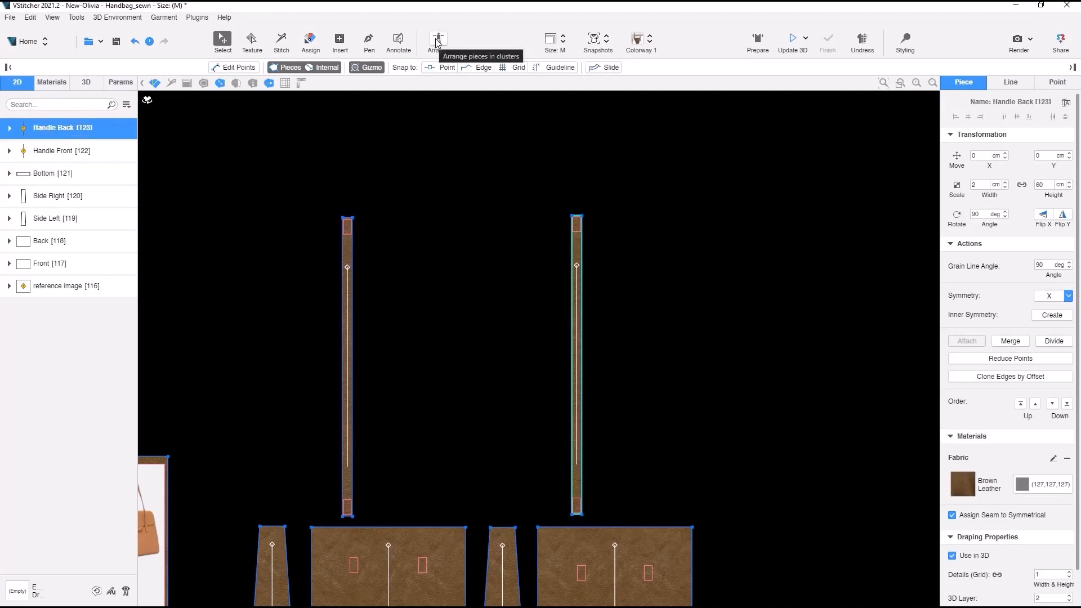
# Step: Arrange both handles on the front silhouette's left arm, with Handle Back in Cluster 2, and dress them in 3D
pyautogui.click(439, 43)
pyautogui.moveTo(323, 494); pyautogui.dragTo(509, 185)
pyautogui.moveTo(393, 494); pyautogui.dragTo(541, 192)
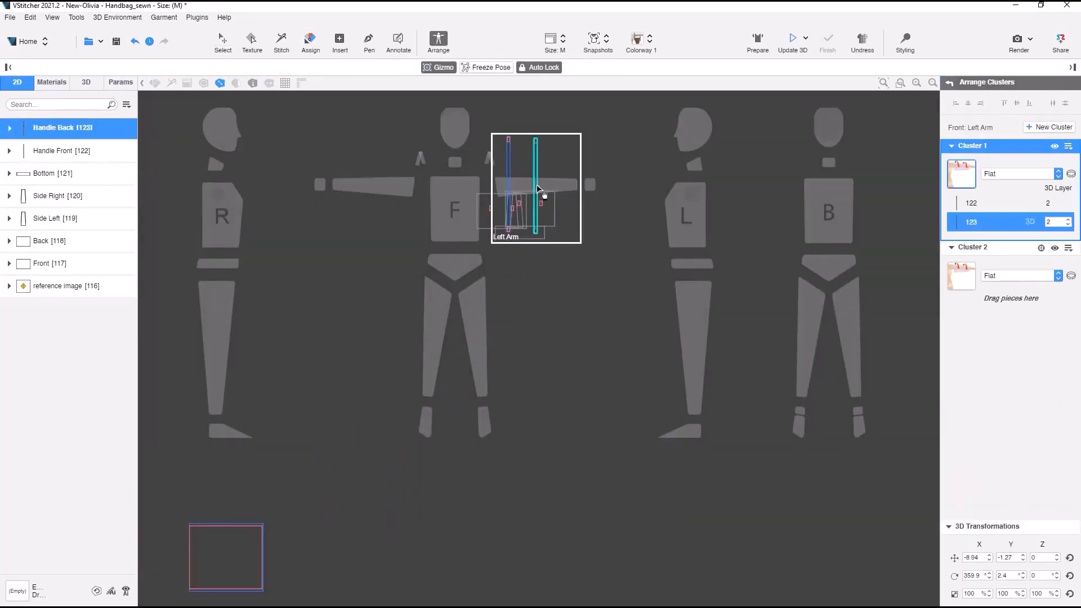
pyautogui.moveTo(980, 227); pyautogui.dragTo(983, 290)
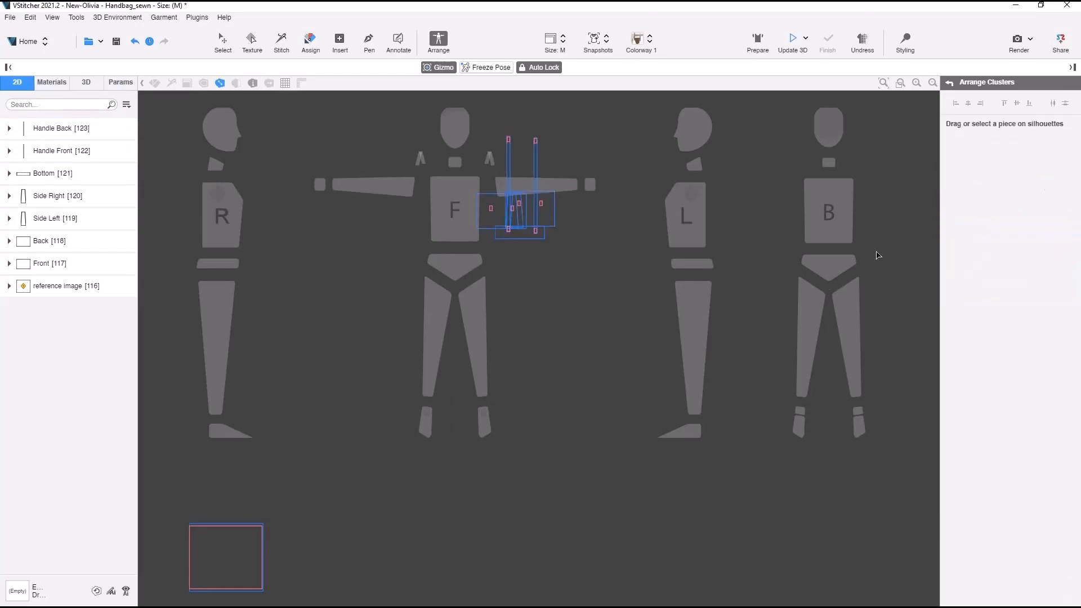
pyautogui.click(792, 40)
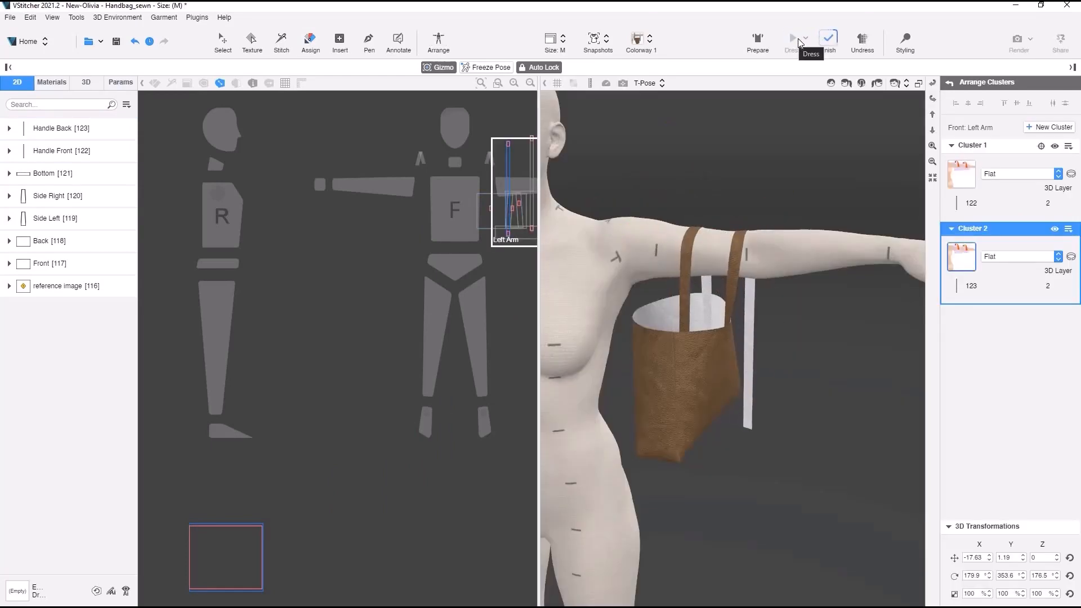
pyautogui.click(829, 40)
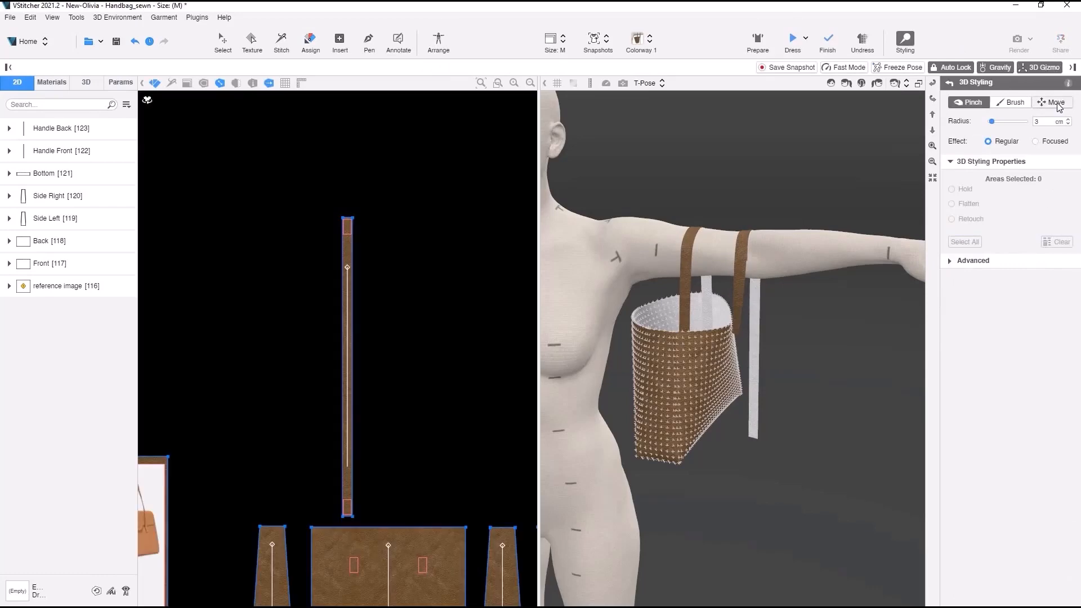
# Step: Reposition the two handles around the avatar's arm in 3D Styling with the Move tool
pyautogui.click(1055, 104)
pyautogui.moveTo(688, 248); pyautogui.dragTo(617, 230)
pyautogui.moveTo(732, 225); pyautogui.dragTo(676, 219, button='right')
pyautogui.click(655, 203)
pyautogui.moveTo(788, 214); pyautogui.dragTo(698, 208, button='right')
pyautogui.click(704, 182)
pyautogui.moveTo(704, 183); pyautogui.dragTo(719, 194)
pyautogui.moveTo(810, 248)
pyautogui.mouseDown(button='right')
pyautogui.moveTo(753, 249)
pyautogui.moveTo(811, 261)
pyautogui.mouseUp(button='right')
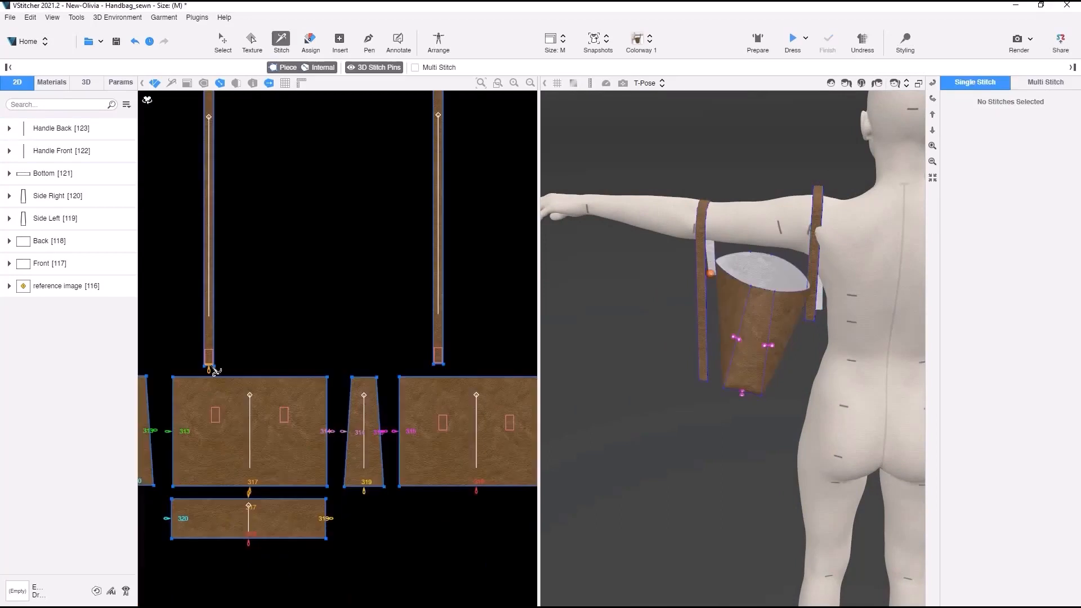
# Step: Stitch both short ends of Handle Front to the lower edges of Front's two internal rectangles
pyautogui.moveTo(625, 307); pyautogui.dragTo(781, 296, button='right')
pyautogui.click(217, 419)
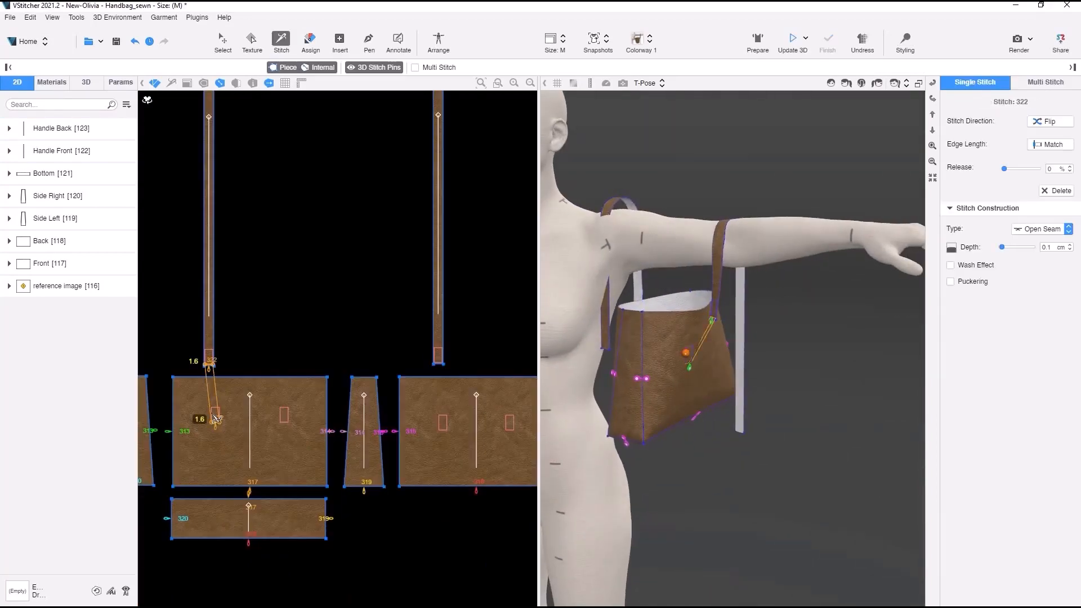
pyautogui.moveTo(342, 323); pyautogui.dragTo(455, 378, button='middle')
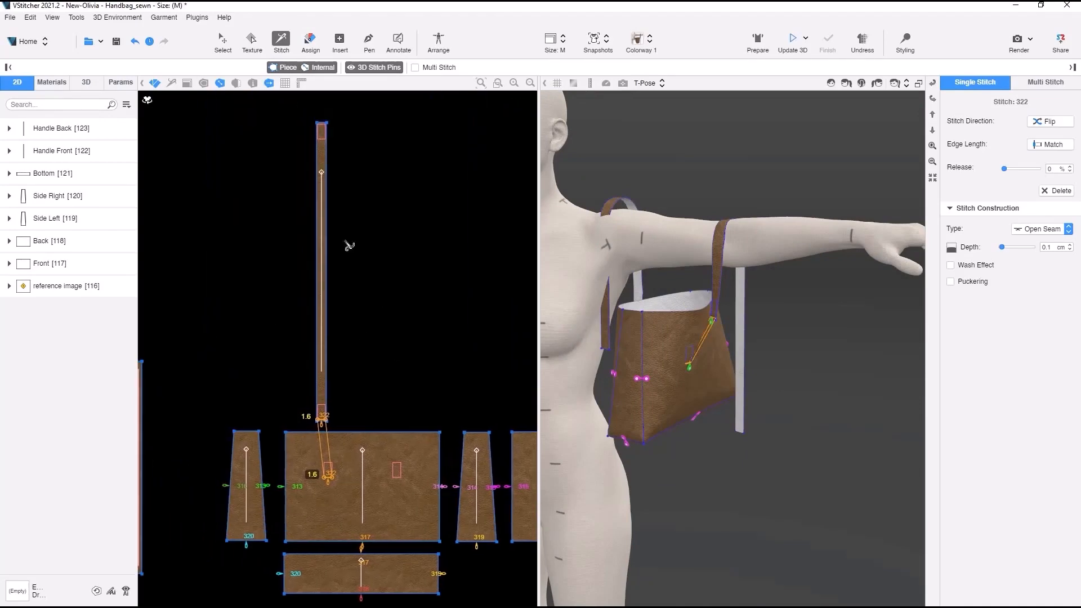
pyautogui.click(322, 125)
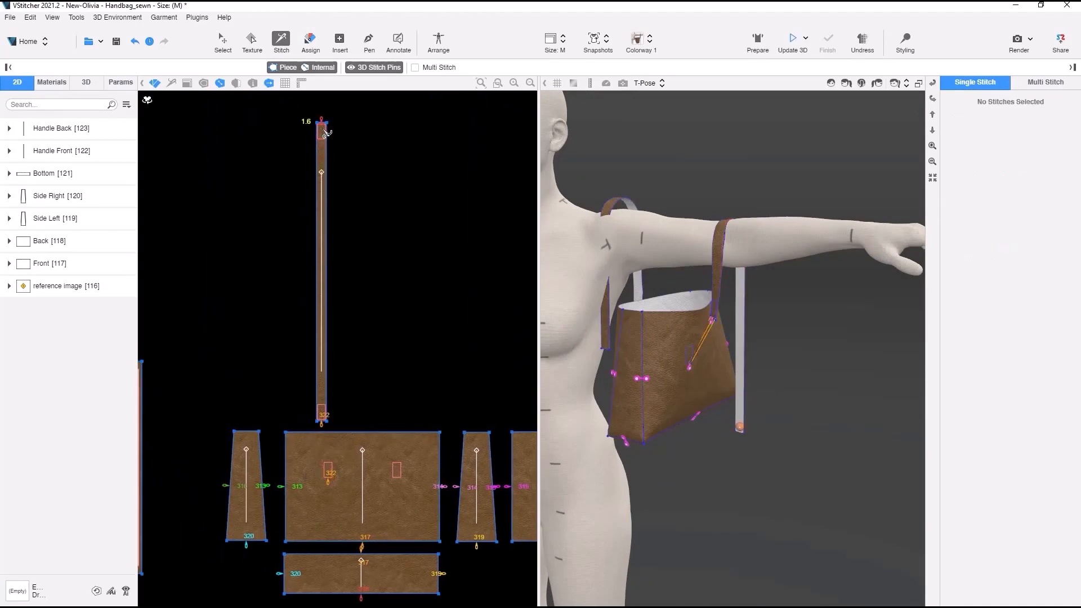
pyautogui.click(397, 472)
# Step: Stitch both short ends of Handle Back to the lower edges of Back's two internal rectangles
pyautogui.moveTo(166, 385); pyautogui.dragTo(224, 362, button='middle')
pyautogui.moveTo(383, 398); pyautogui.dragTo(338, 399, button='middle')
pyautogui.click(333, 395)
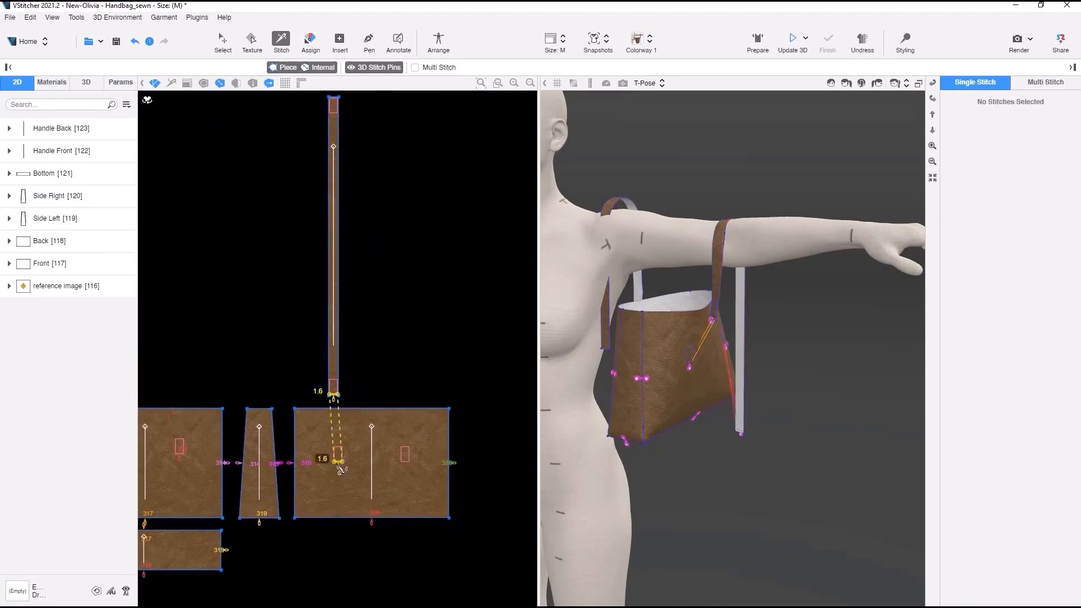
pyautogui.click(338, 460)
pyautogui.moveTo(718, 342); pyautogui.dragTo(578, 349, button='right')
pyautogui.click(405, 461)
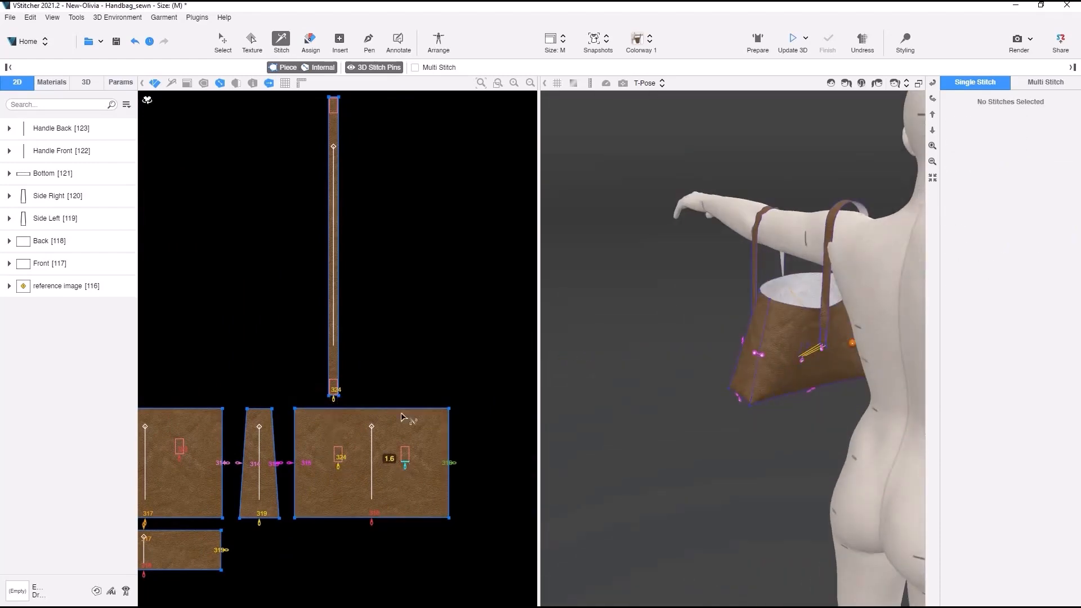
pyautogui.click(334, 98)
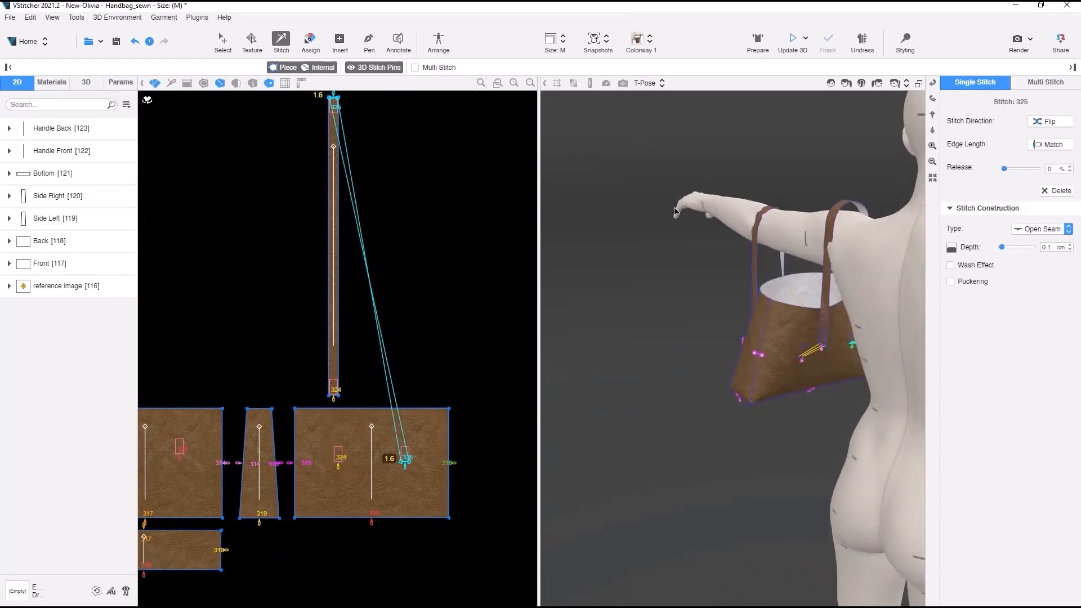
# Step: Multi-stitch the three remaining edges of Front's left internal rectangle to the matching edges of Handle Front's lower rectangle
pyautogui.moveTo(639, 323); pyautogui.dragTo(788, 315, button='right')
pyautogui.scroll(5, 781, 383)
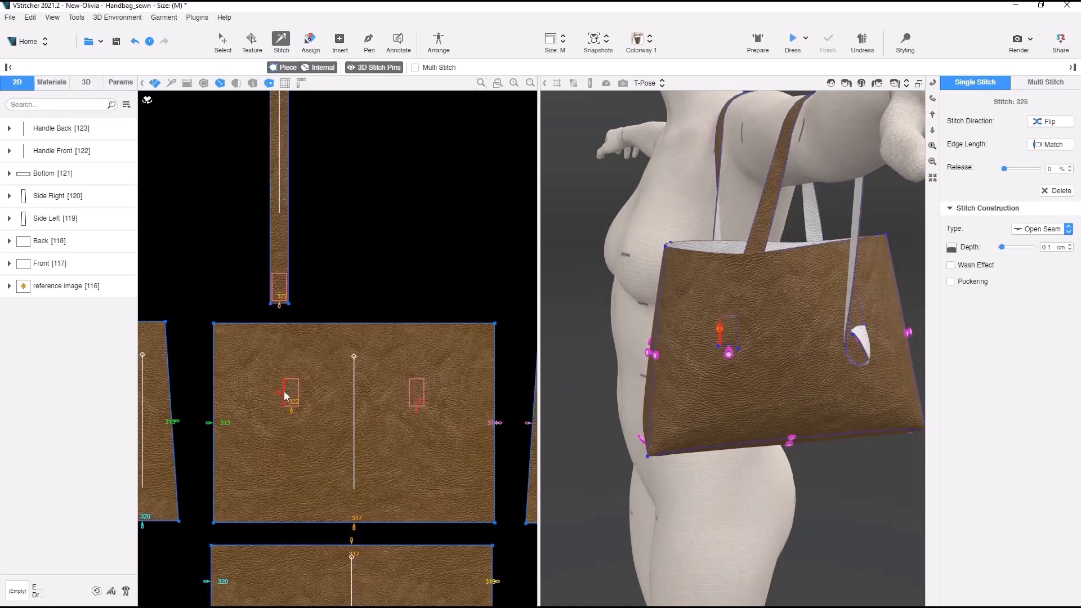
pyautogui.rightClick(284, 391)
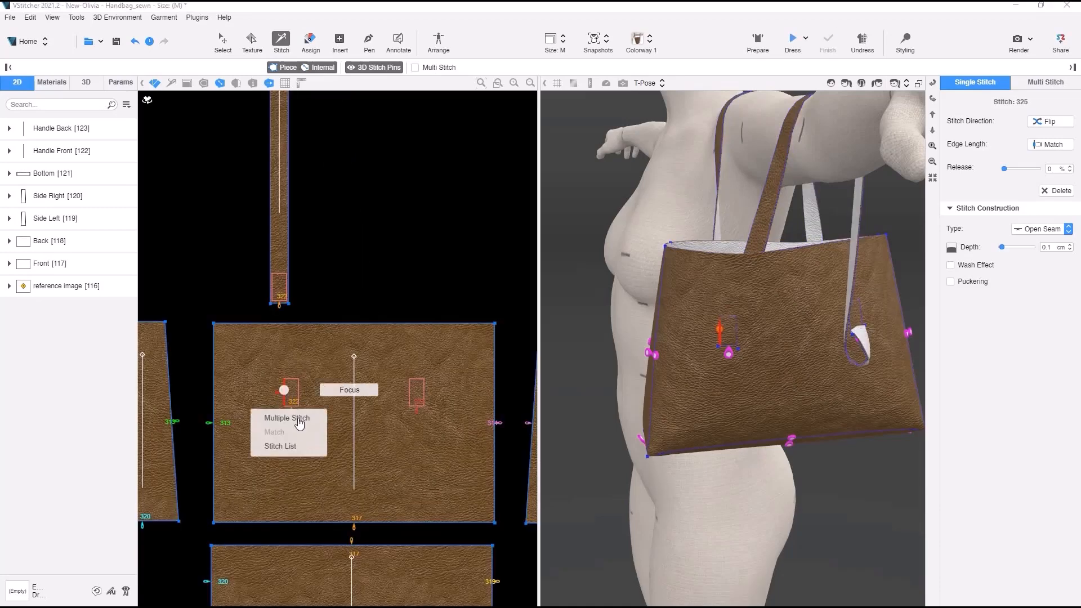
pyautogui.click(299, 420)
pyautogui.click(299, 420)
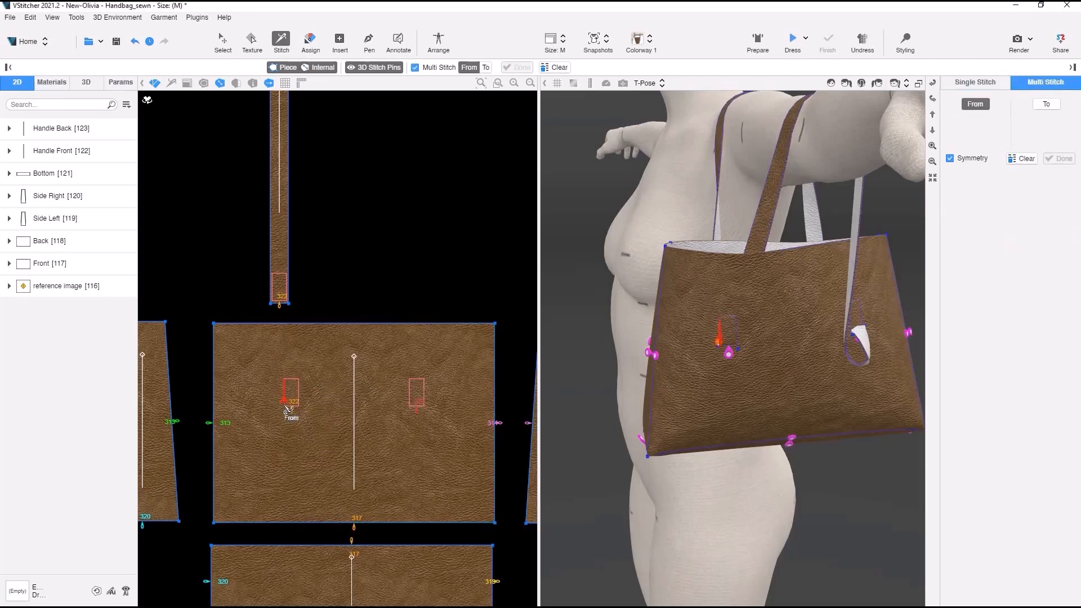
pyautogui.click(292, 387)
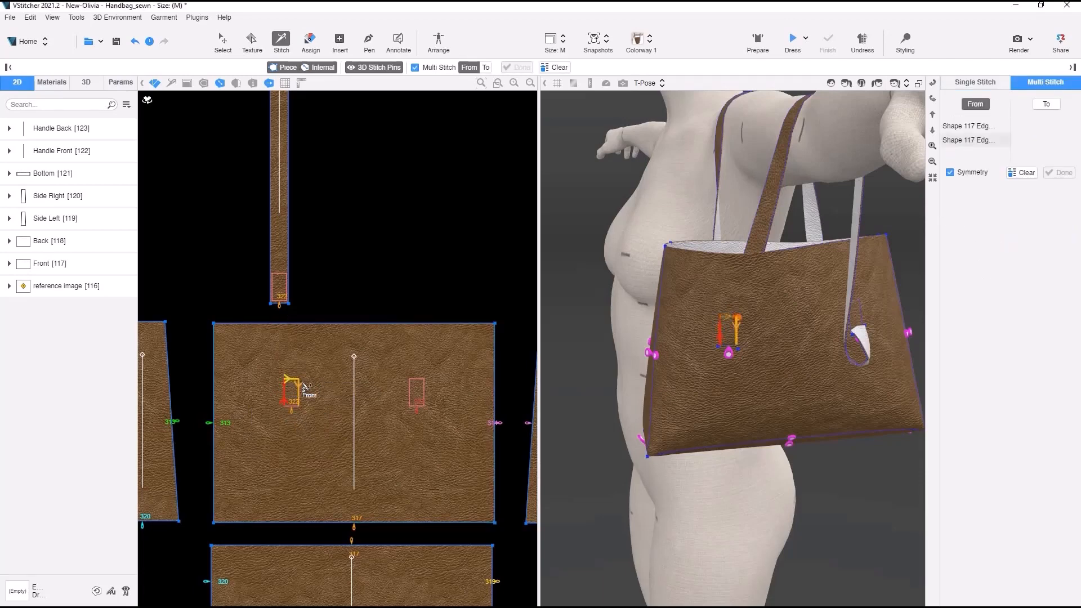
pyautogui.click(305, 387)
pyautogui.rightClick(300, 383)
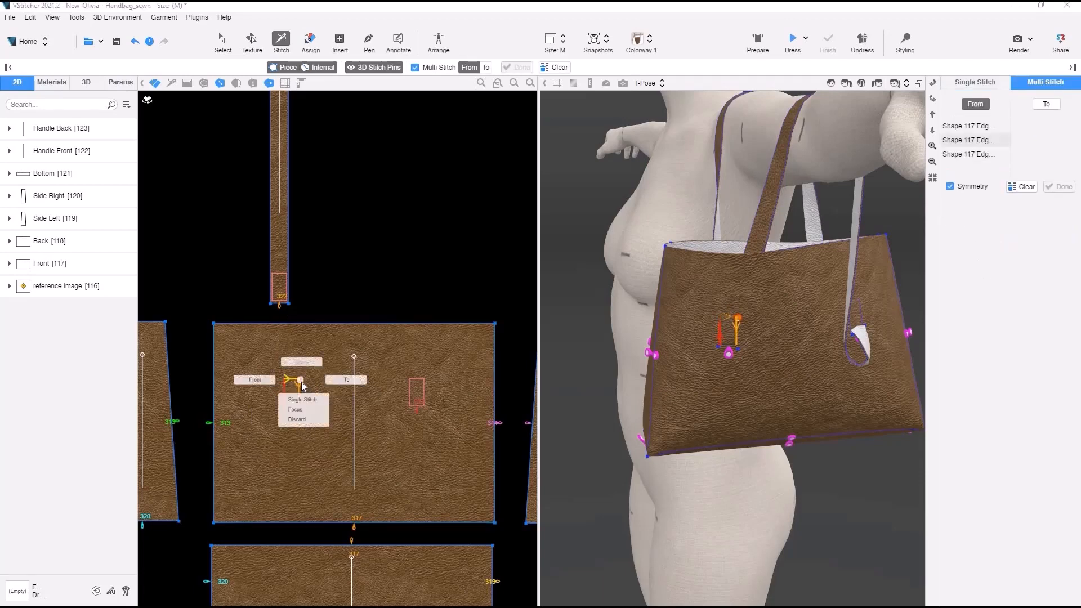
pyautogui.click(356, 384)
pyautogui.click(272, 286)
pyautogui.click(280, 275)
pyautogui.click(288, 280)
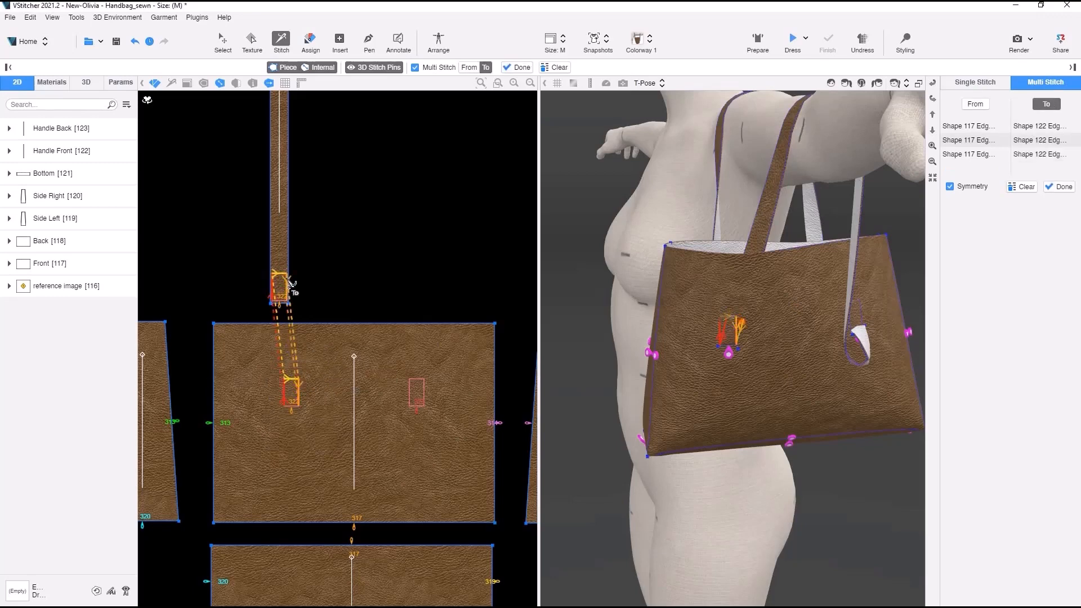
# Step: Multi-stitch the three remaining edges of Front's right internal rectangle to the matching edges of Handle Front's upper rectangle
pyautogui.rightClick(410, 390)
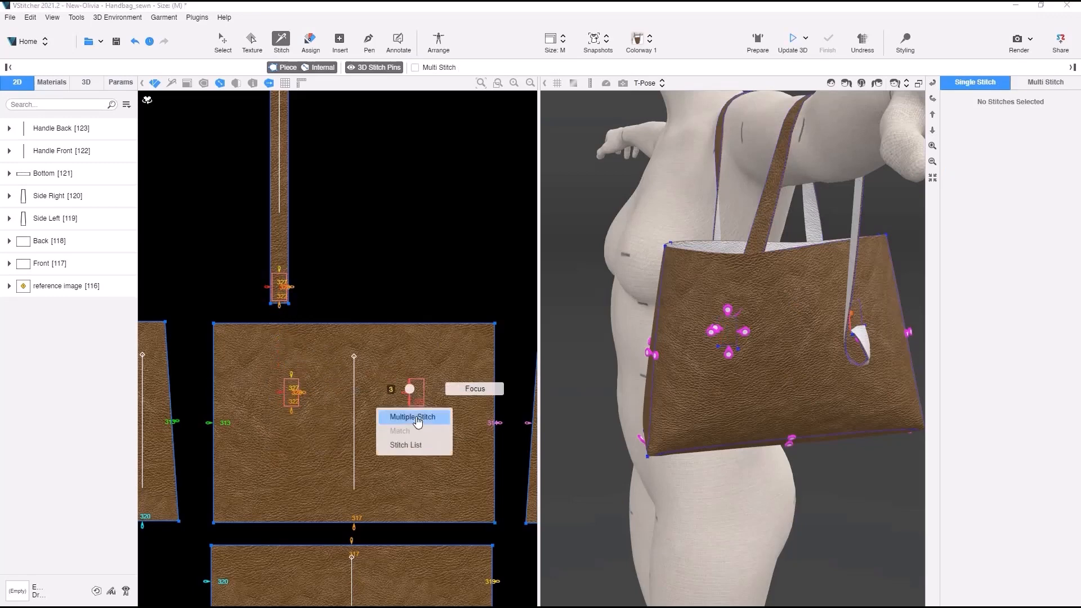
pyautogui.click(415, 421)
pyautogui.click(417, 380)
pyautogui.click(425, 383)
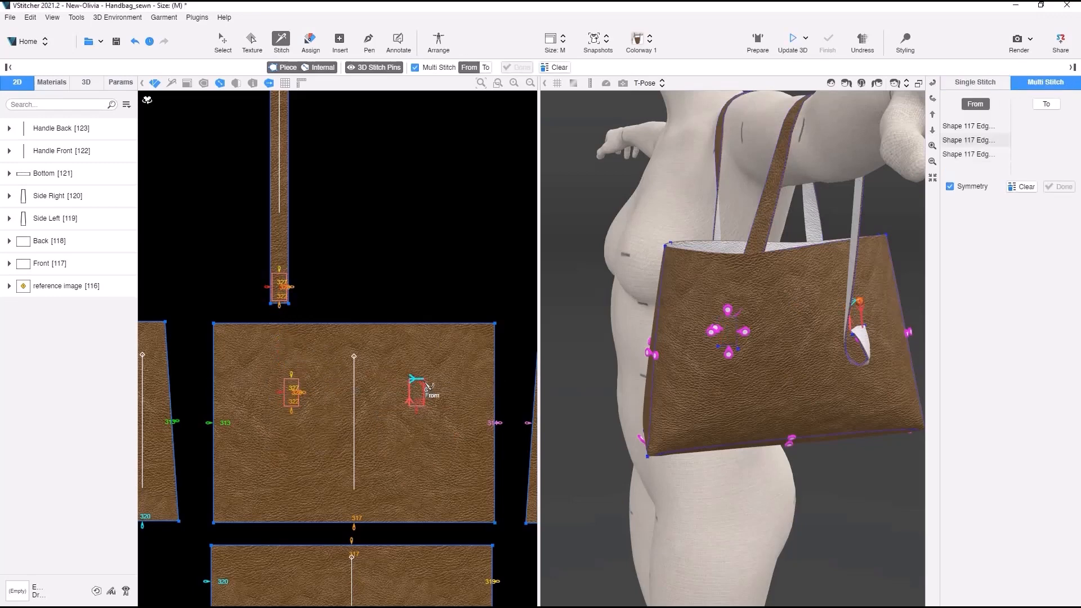
pyautogui.rightClick(425, 381)
pyautogui.click(477, 384)
pyautogui.moveTo(415, 344); pyautogui.dragTo(453, 591, button='middle')
pyautogui.click(329, 185)
pyautogui.click(321, 204)
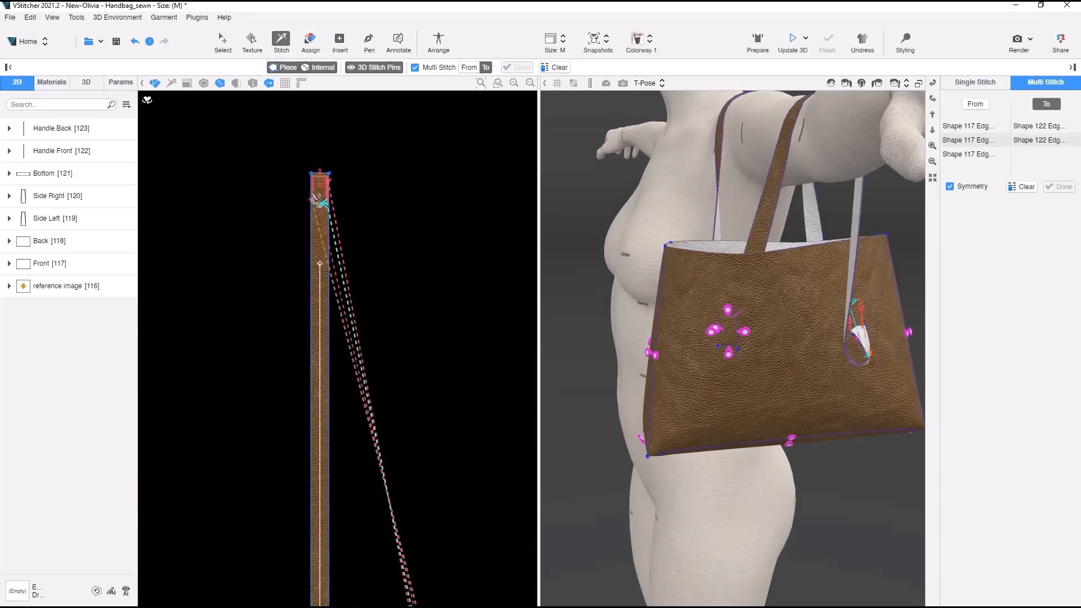
pyautogui.click(313, 195)
pyautogui.rightClick(320, 202)
pyautogui.click(320, 179)
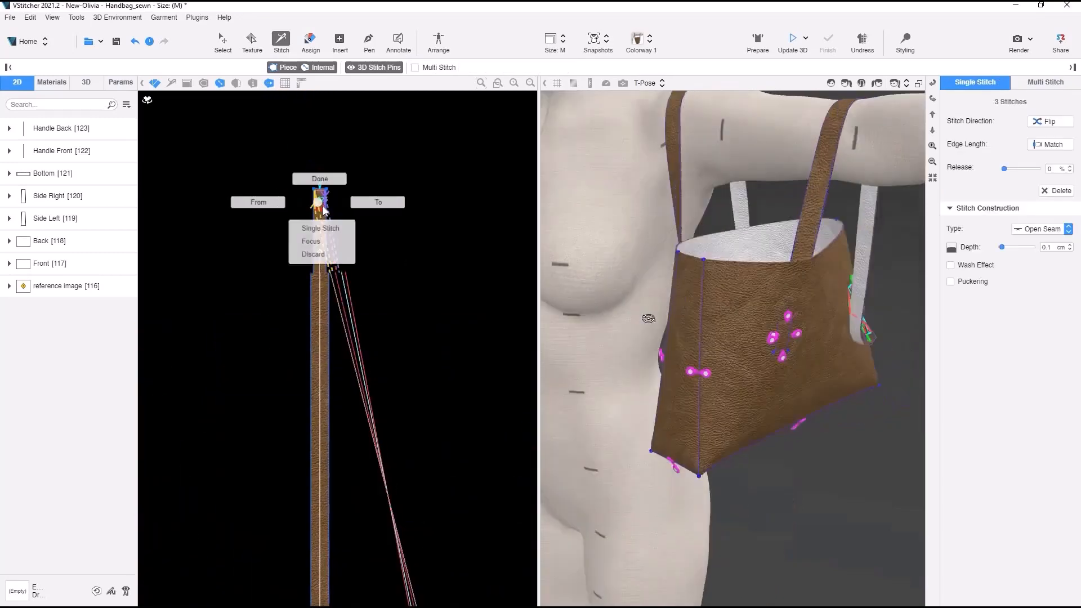
# Step: Multi-stitch the three remaining edges of Back's right internal rectangle to the matching edges of Handle Back's upper rectangle
pyautogui.moveTo(676, 366); pyautogui.dragTo(576, 377, button='right')
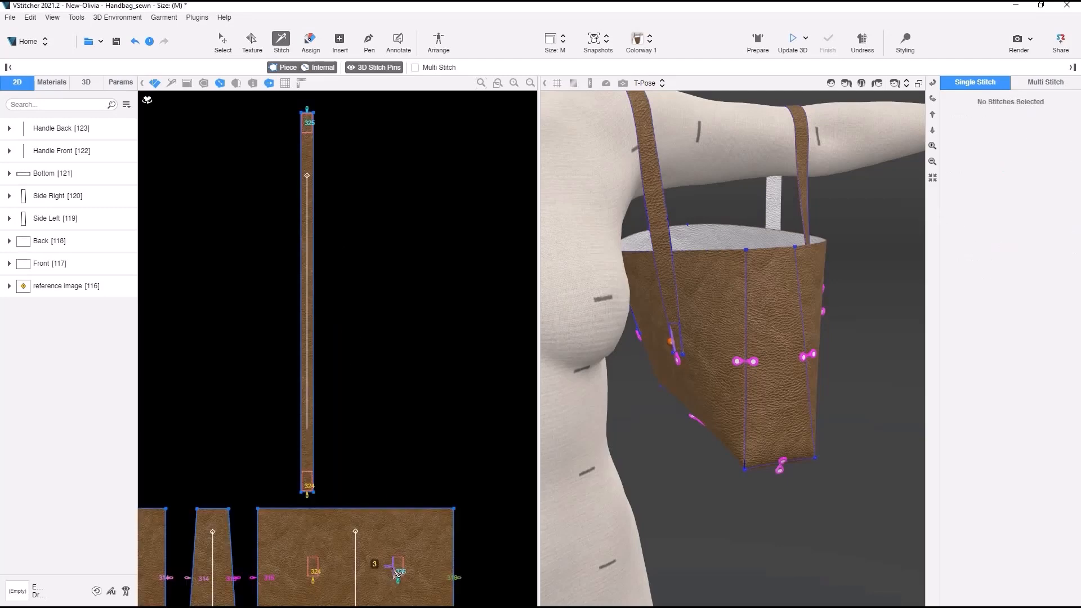
pyautogui.rightClick(393, 568)
pyautogui.click(399, 571)
pyautogui.click(399, 558)
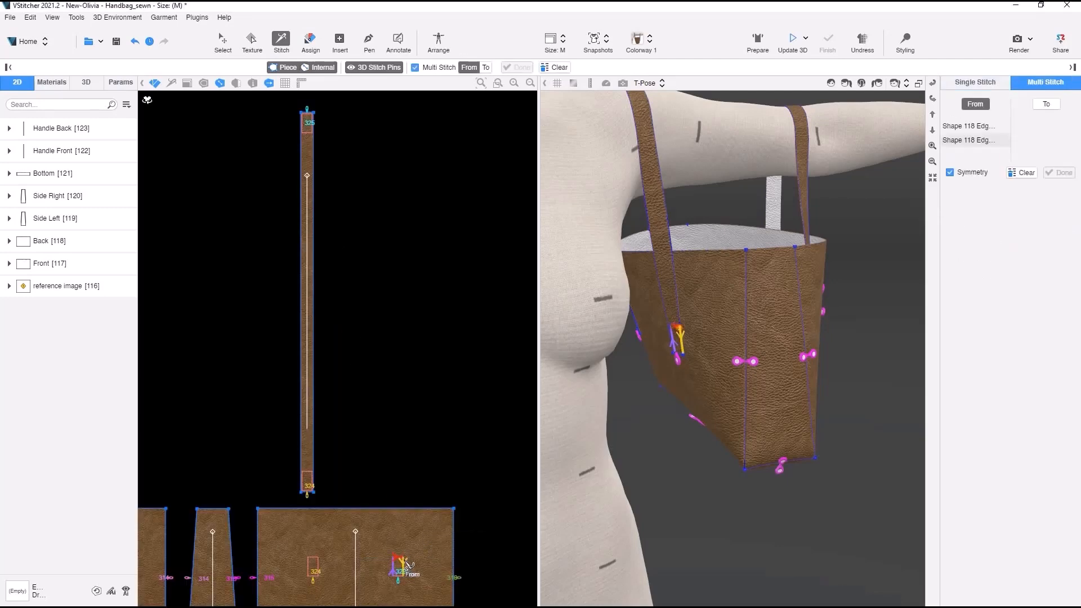
pyautogui.click(404, 562)
pyautogui.rightClick(404, 539)
pyautogui.click(463, 539)
pyautogui.click(313, 122)
pyautogui.click(309, 134)
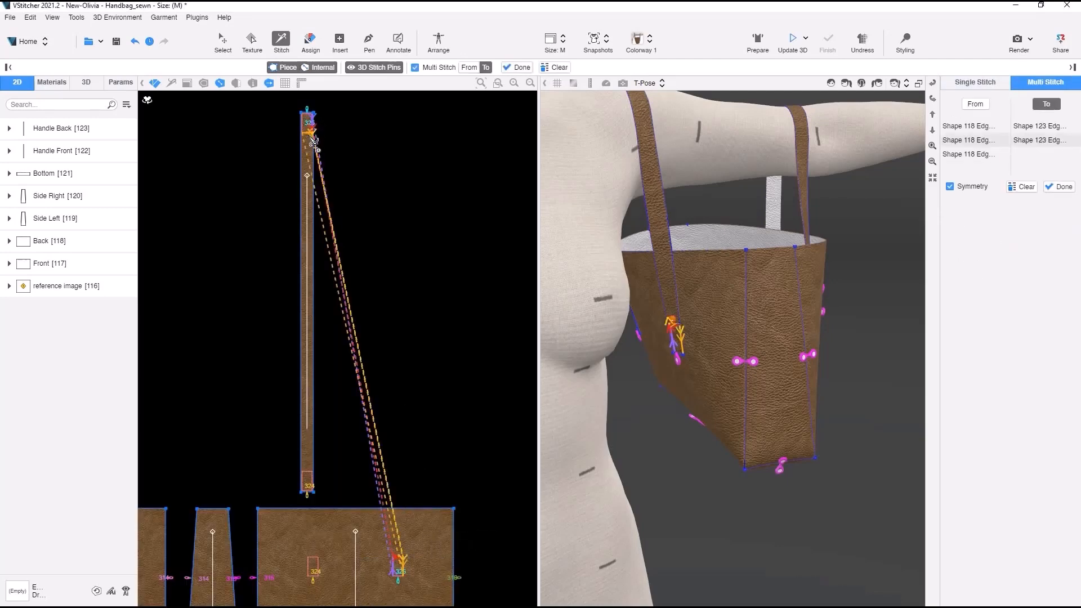
pyautogui.click(309, 128)
pyautogui.rightClick(307, 125)
pyautogui.click(313, 104)
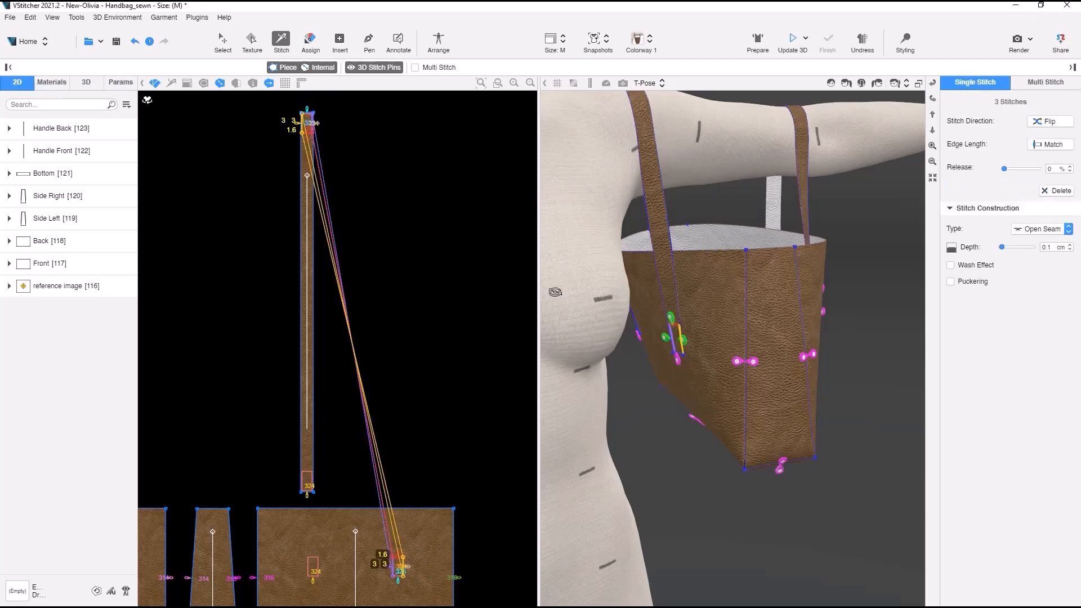
# Step: Multi-stitch the three remaining edges of Back's left internal rectangle to the matching edges of Handle Back's lower rectangle
pyautogui.rightClick(340, 444)
pyautogui.click(342, 459)
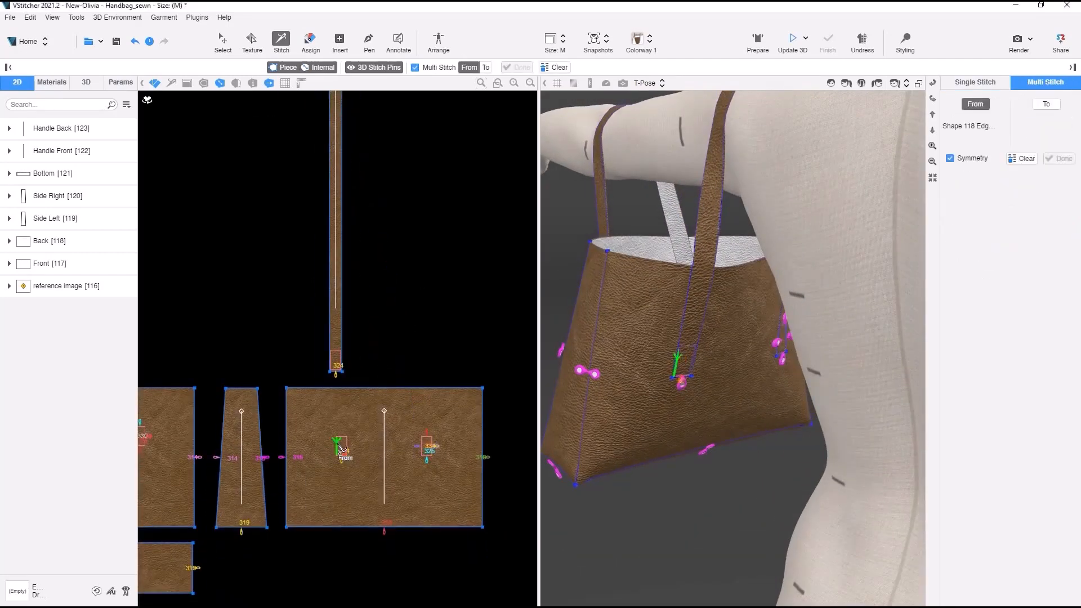
pyautogui.rightClick(351, 445)
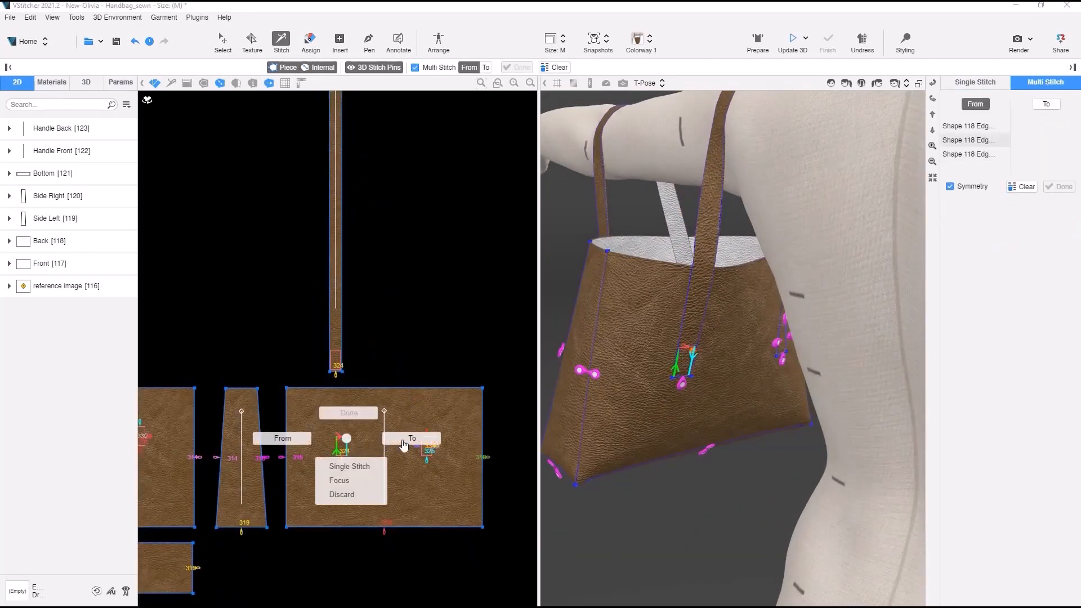
pyautogui.click(412, 438)
pyautogui.click(341, 361)
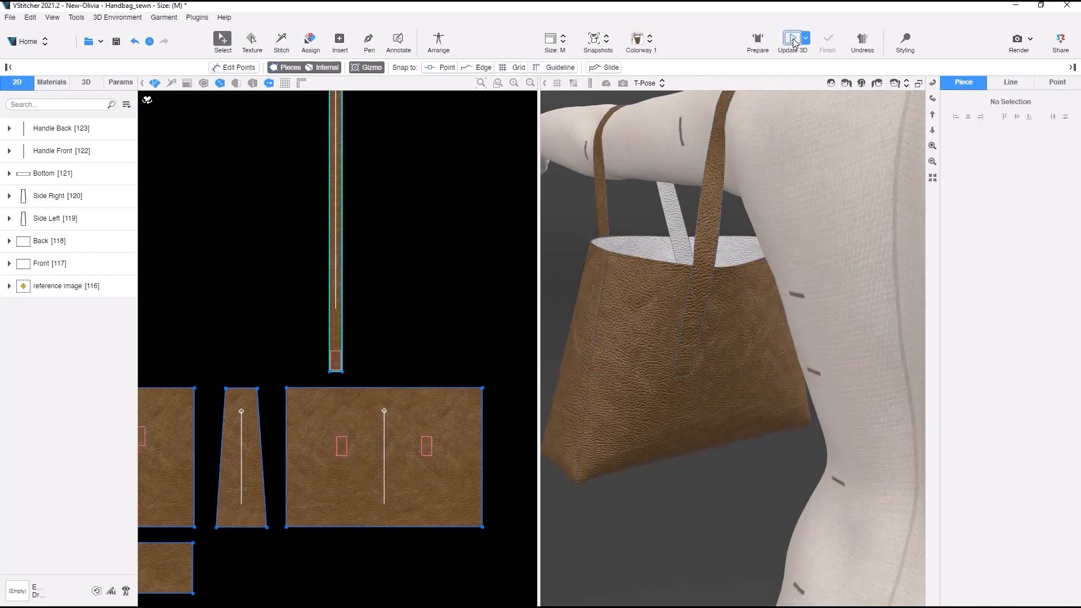
# Step: Clear the existing 3D styling from all bag pieces and dress the bag on the avatar again
pyautogui.click(793, 40)
pyautogui.moveTo(578, 221); pyautogui.dragTo(692, 279)
pyautogui.click(911, 45)
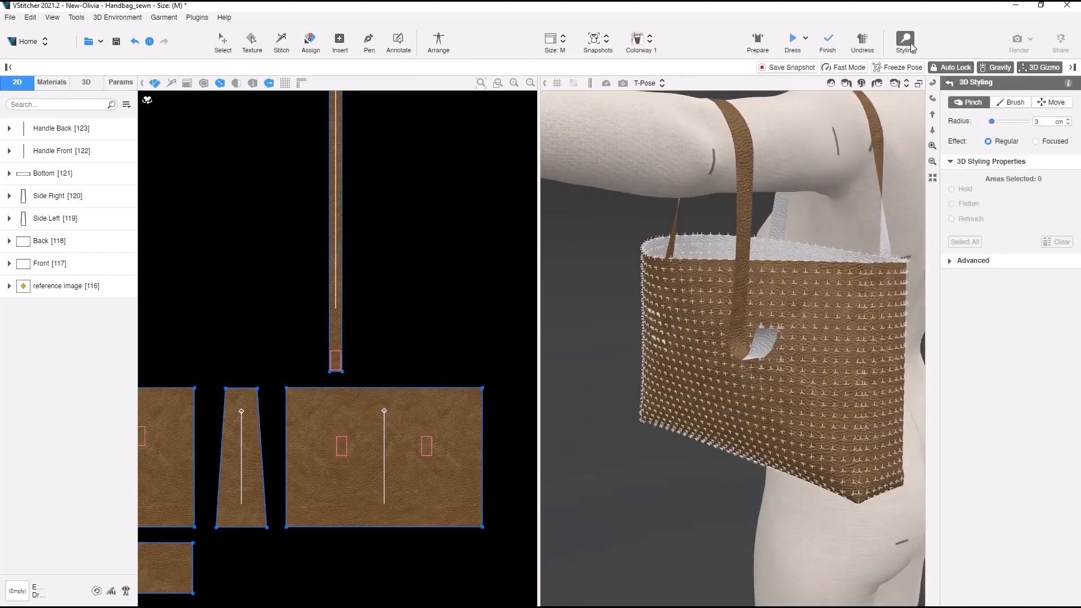
pyautogui.click(992, 262)
pyautogui.click(1065, 260)
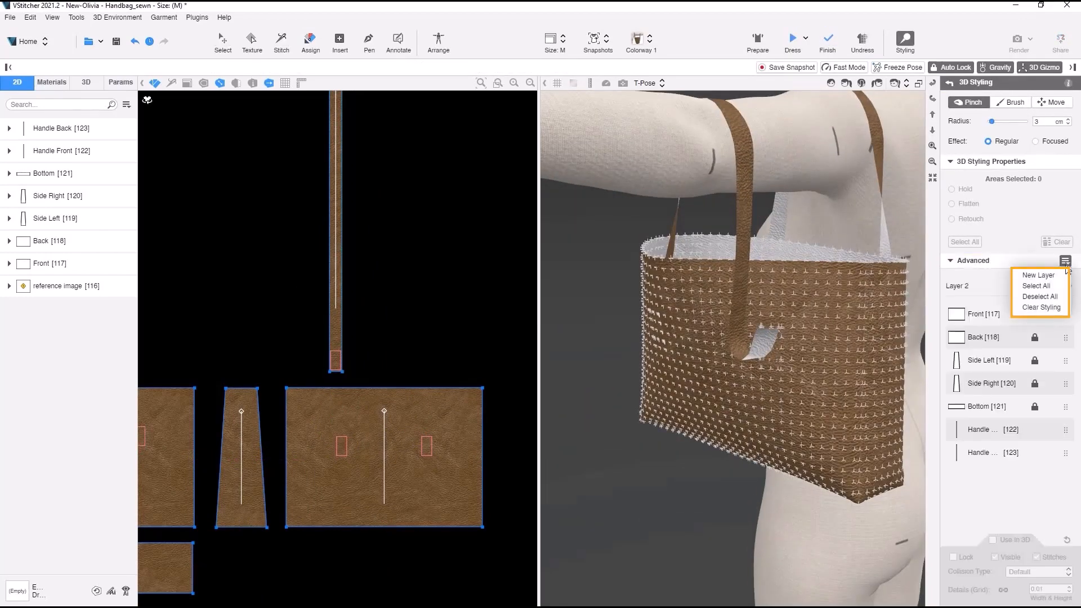
pyautogui.click(1060, 309)
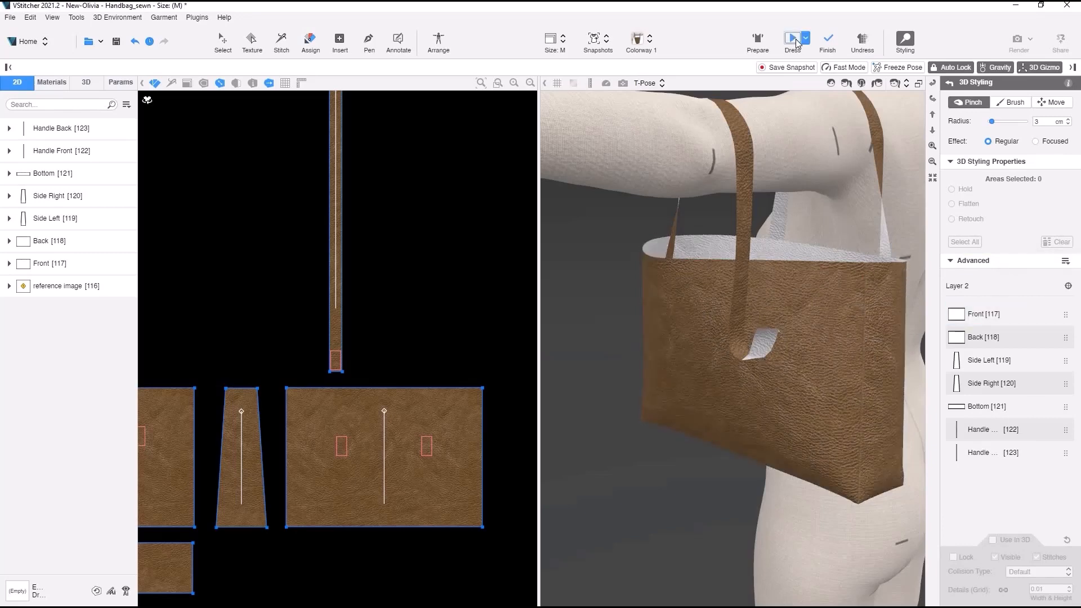
pyautogui.click(794, 40)
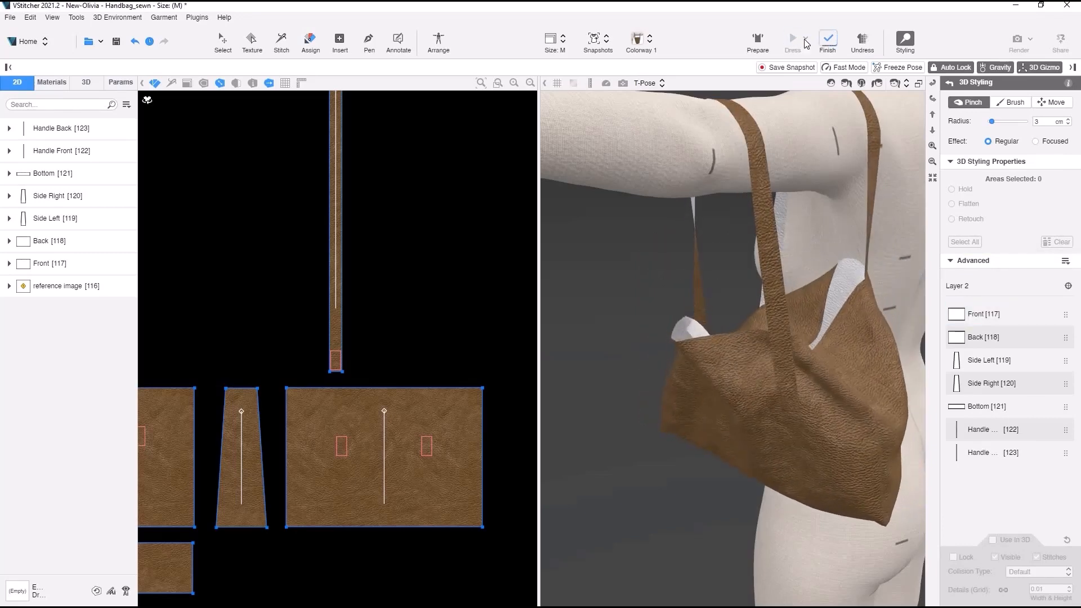
pyautogui.click(829, 39)
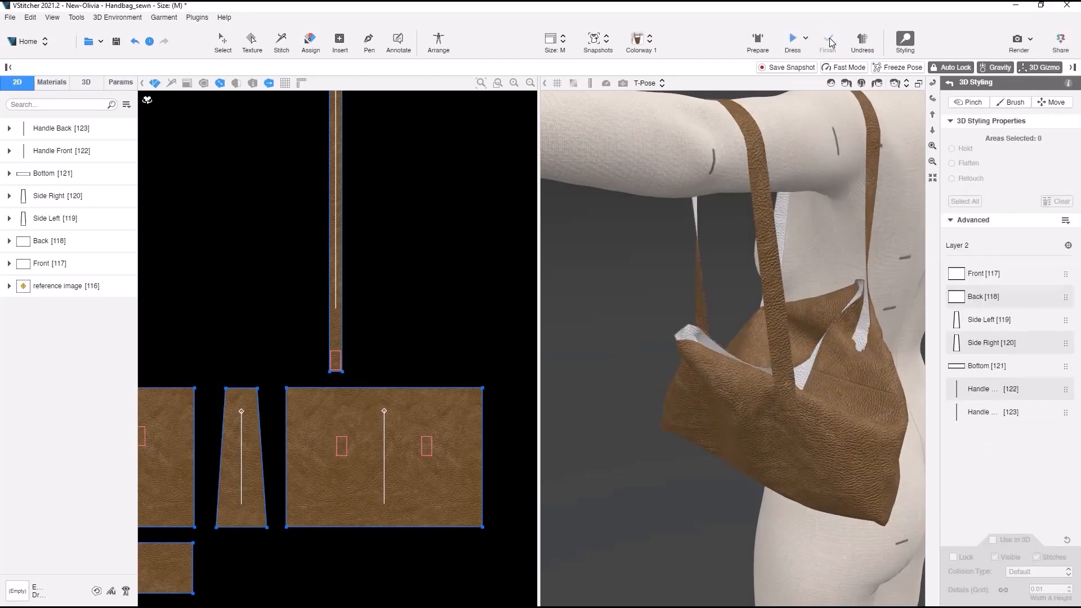
# Step: Assign both handle pieces, Handle Front and Handle Back, to 3D layer 5 and dress the bag again
pyautogui.scroll(-3, 428, 277)
pyautogui.moveTo(357, 310); pyautogui.dragTo(436, 283, button='middle')
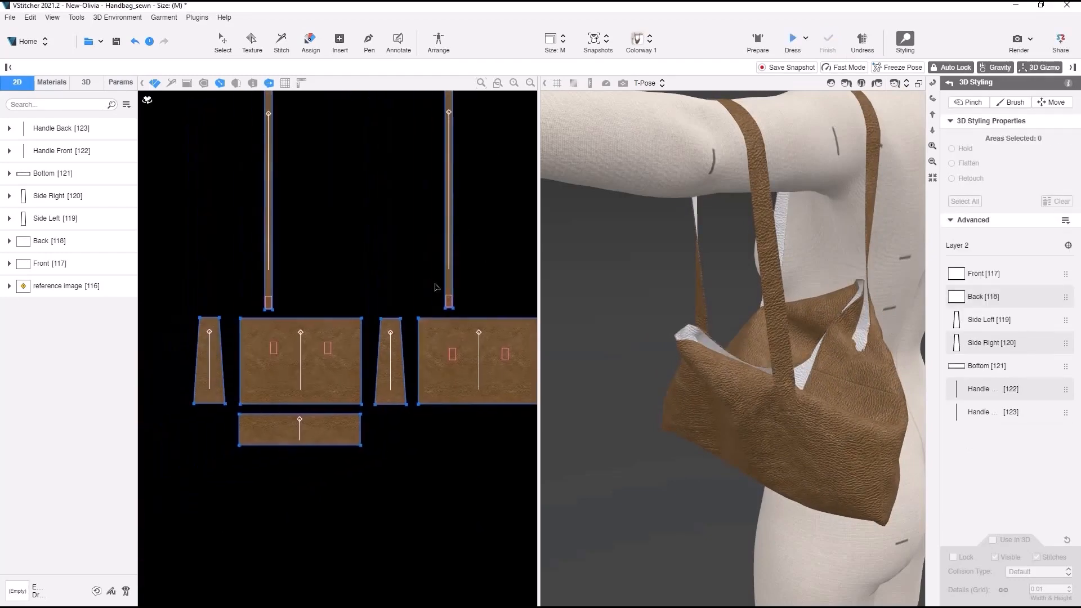
pyautogui.click(449, 291)
pyautogui.keyDown('shift'); pyautogui.click(271, 289); pyautogui.keyUp('shift')
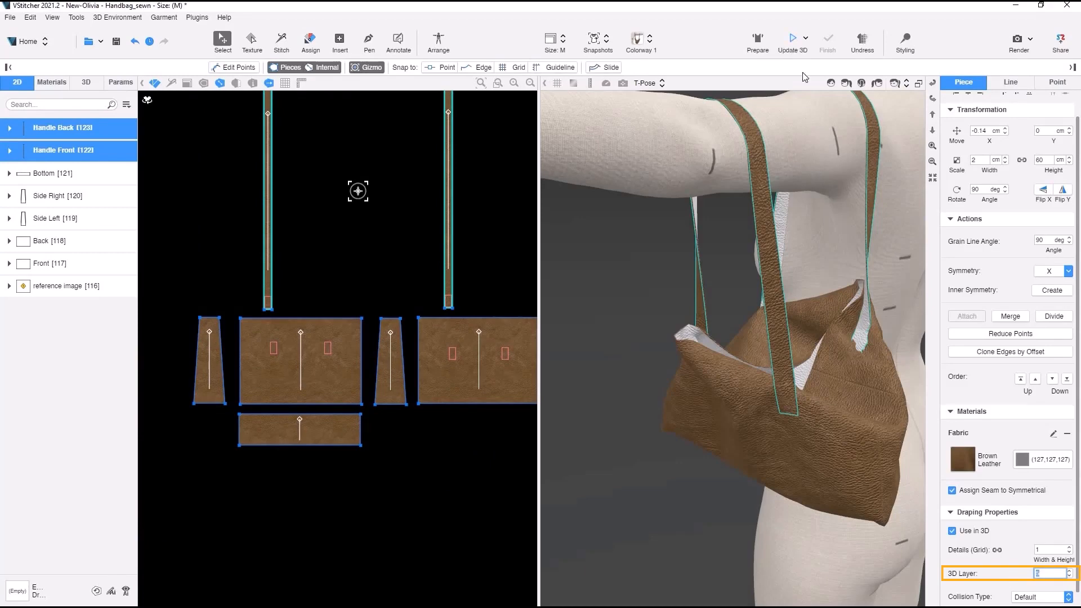
pyautogui.click(794, 39)
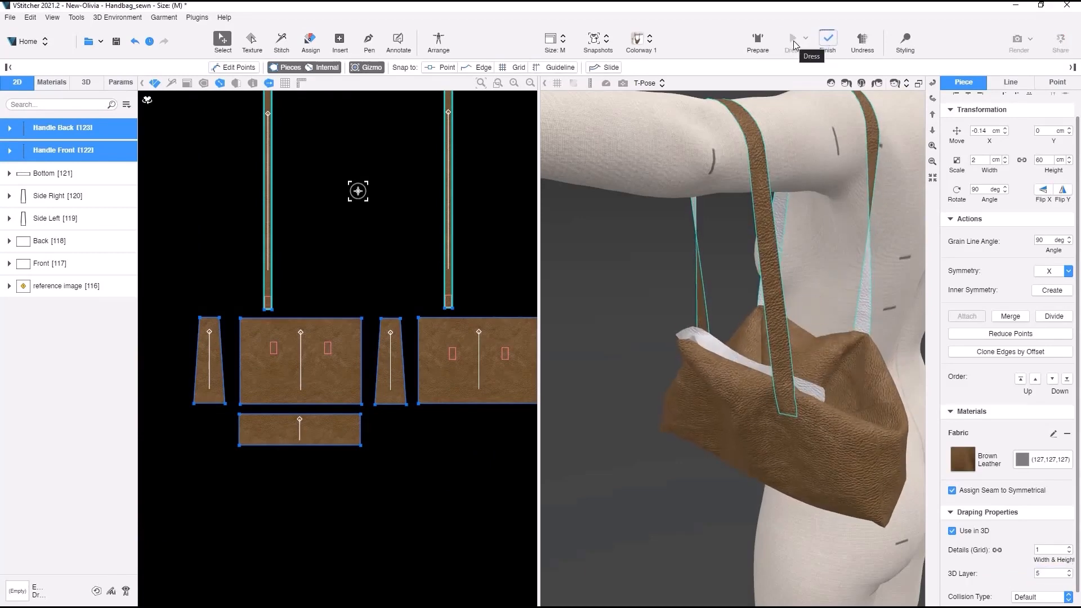
pyautogui.click(829, 40)
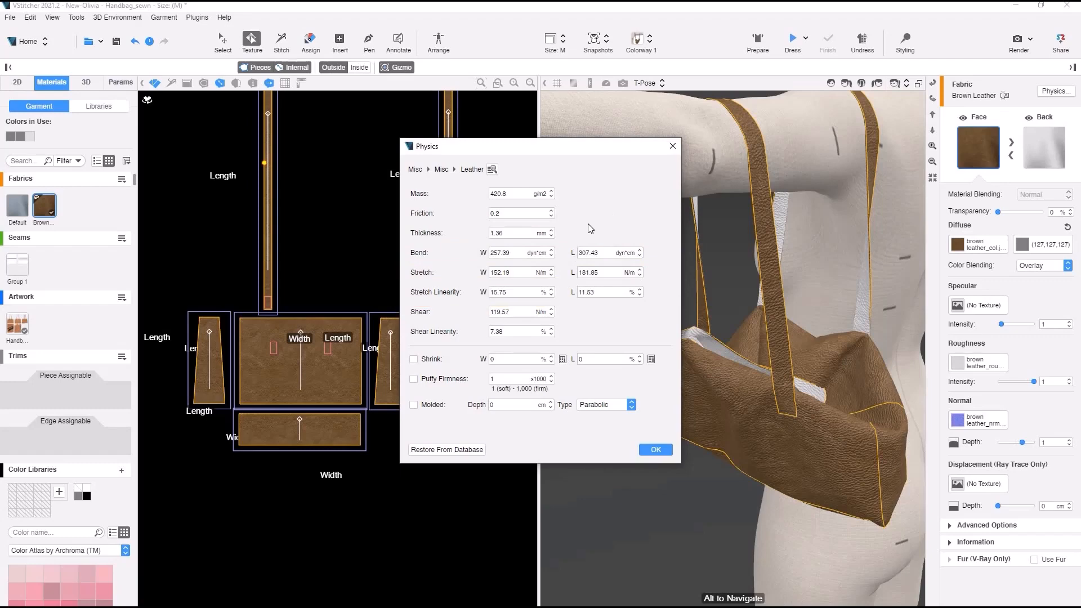
# Step: Set the brown leather's bend to 10000 dyn*cm and stretch to 350 N/m in both directions, and its shear to 350 N/m
pyautogui.click(447, 252)
pyautogui.write('10000')
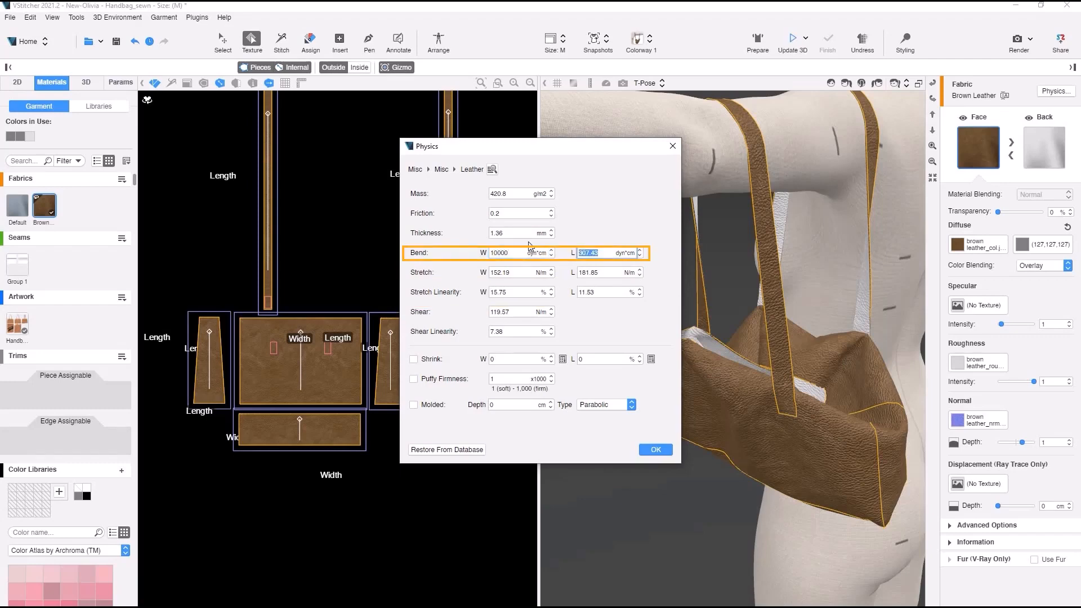
pyautogui.click(449, 273)
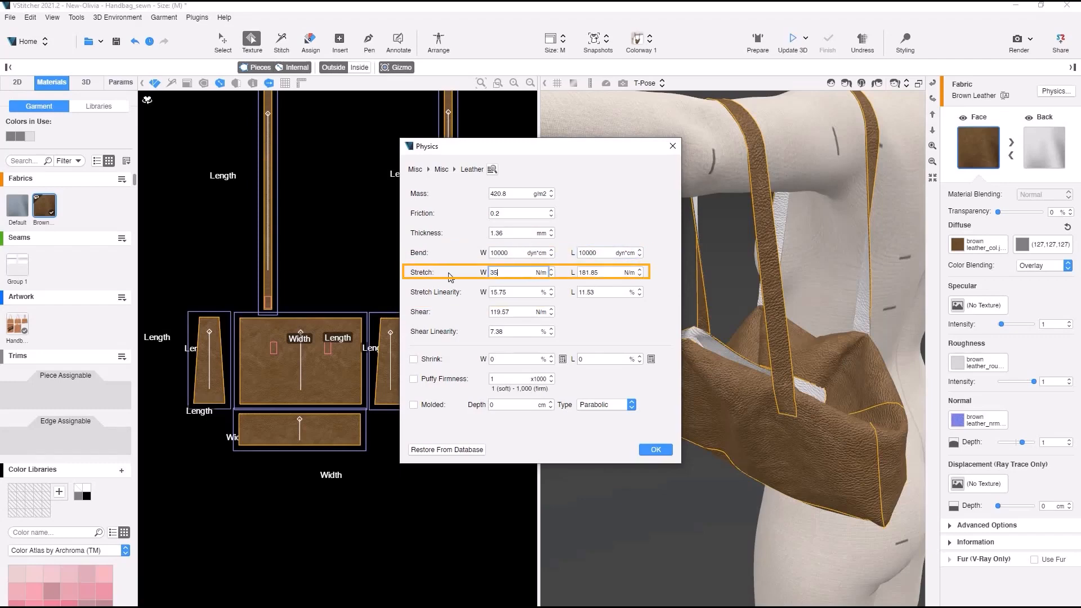
pyautogui.write('350')
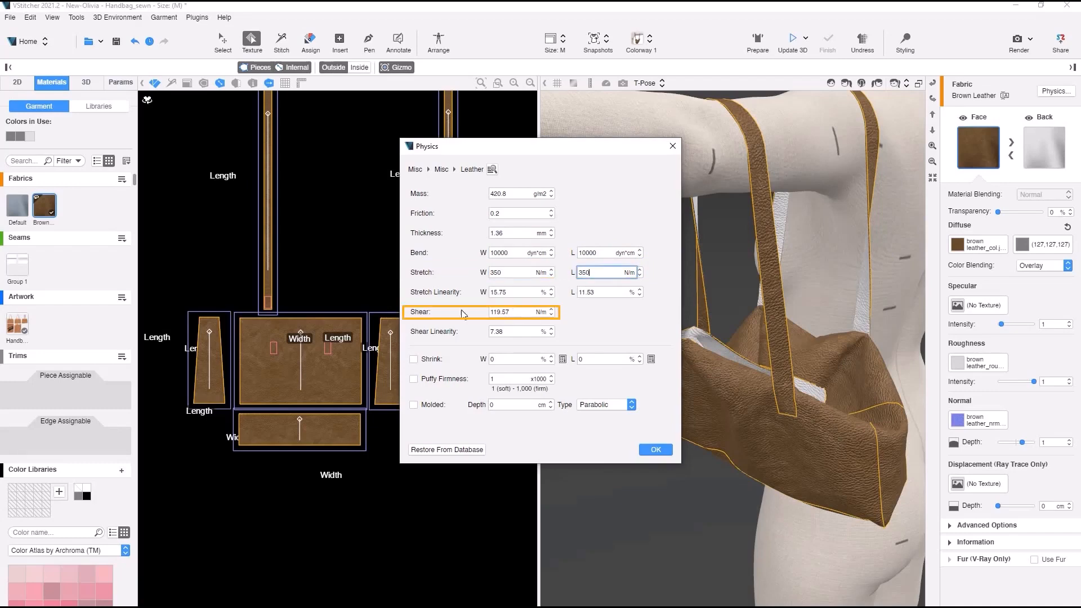
pyautogui.click(425, 311)
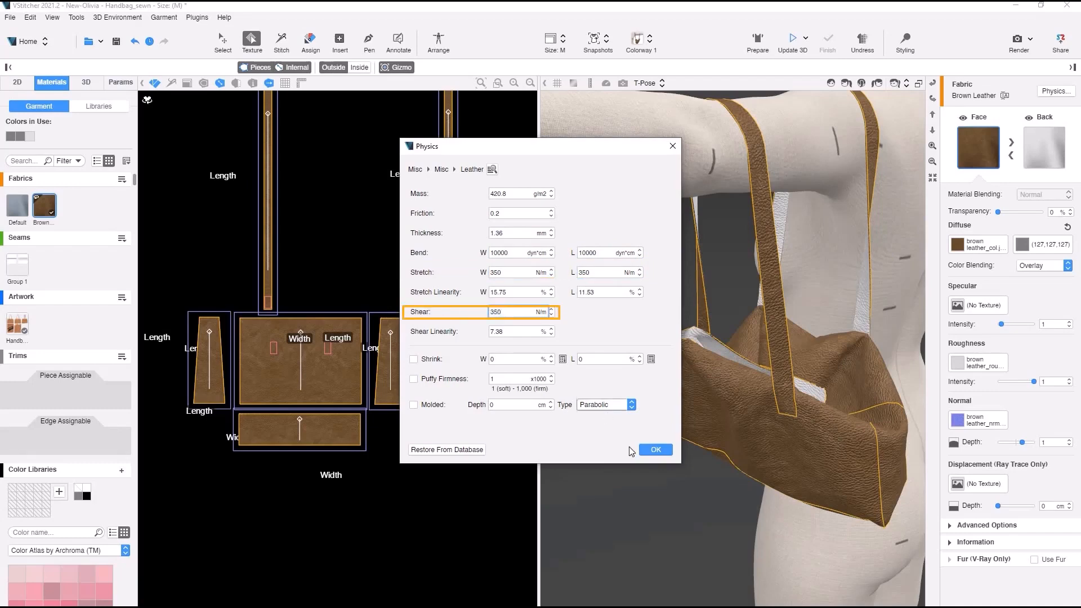
pyautogui.click(655, 449)
# Step: Dress the bag with the changed leather physics and pinch the collapsed Back panel outward to open the bag
pyautogui.click(792, 39)
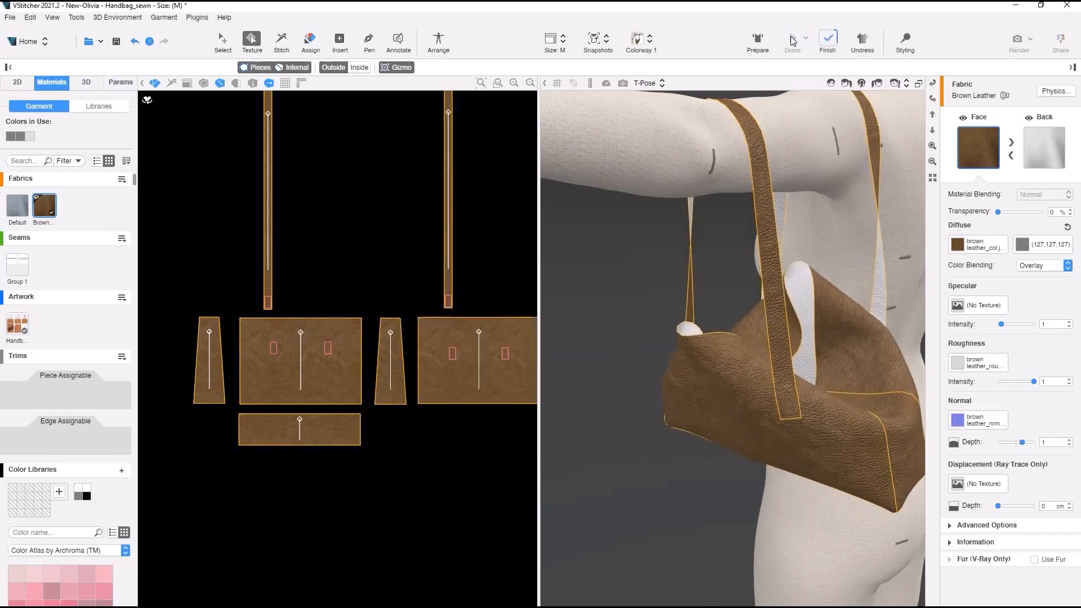
pyautogui.moveTo(628, 309); pyautogui.dragTo(624, 285)
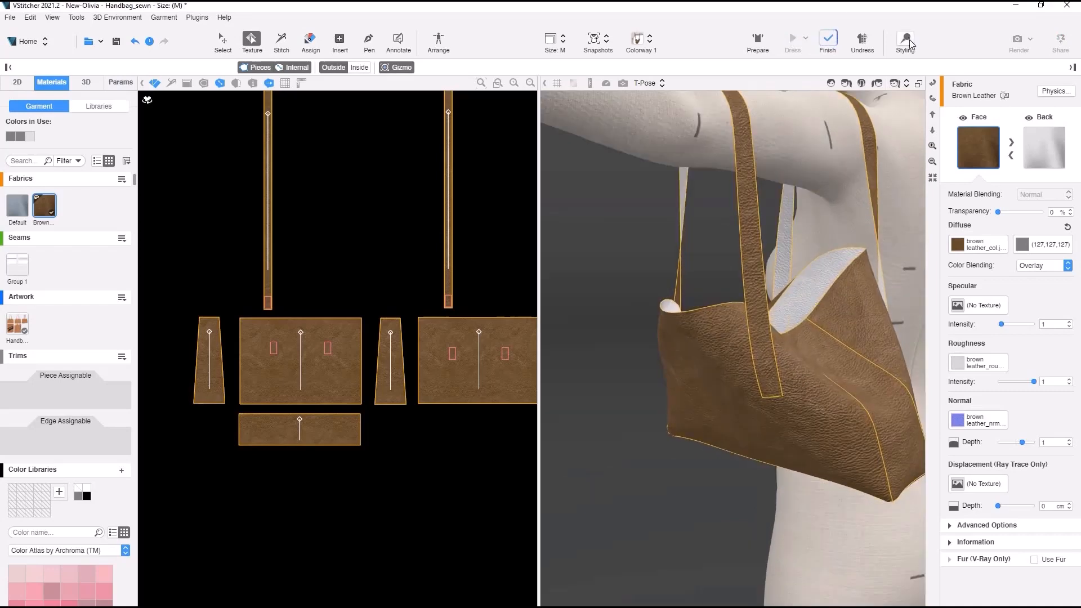
pyautogui.click(906, 47)
pyautogui.moveTo(828, 315); pyautogui.dragTo(898, 242)
pyautogui.moveTo(569, 304); pyautogui.dragTo(876, 287)
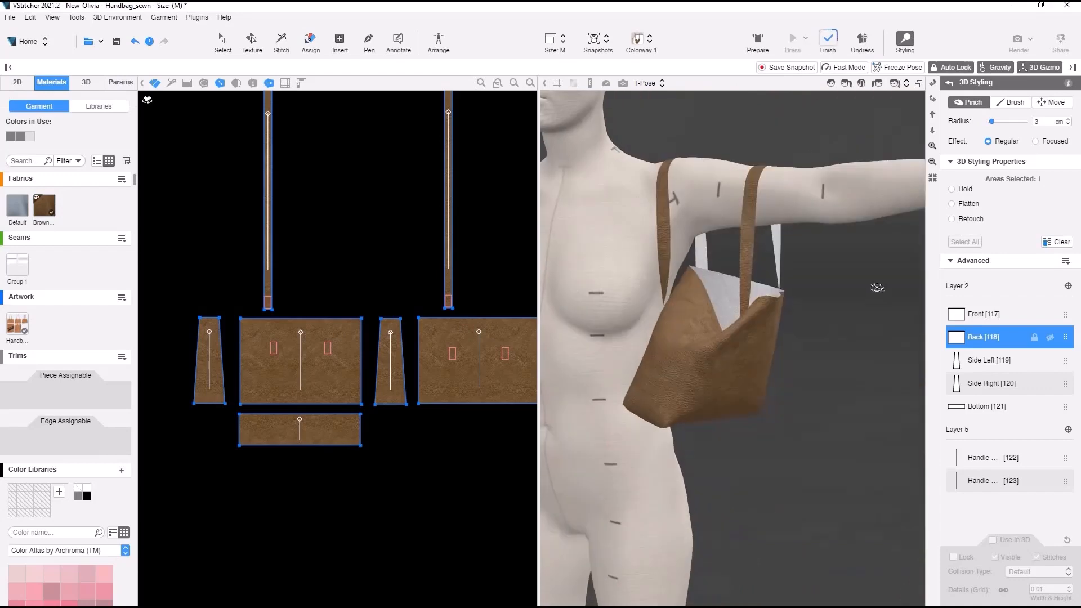
# Step: Move the whole bag outward along the avatar's arm, away from the torso, and update the 3D drape
pyautogui.click(1051, 103)
pyautogui.click(776, 242)
pyautogui.moveTo(811, 270); pyautogui.dragTo(840, 270)
pyautogui.click(792, 41)
# Step: Pinch the bag's body and upper edge into shape and dress it again
pyautogui.click(968, 102)
pyautogui.moveTo(712, 326); pyautogui.dragTo(723, 312)
pyautogui.moveTo(701, 267); pyautogui.dragTo(677, 265)
pyautogui.click(795, 39)
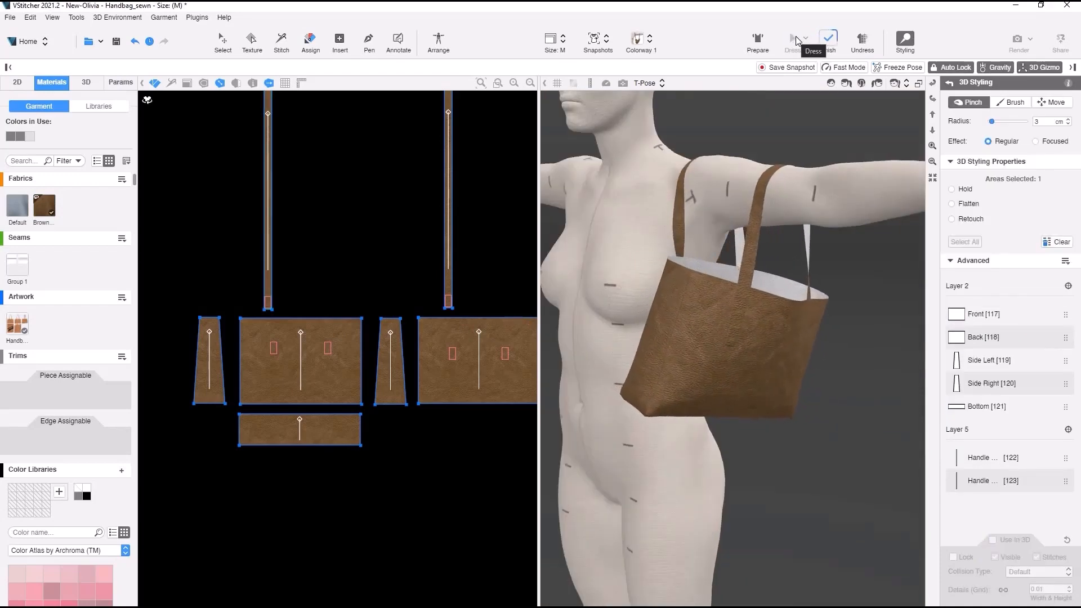
# Step: Pull the tops of both handles farther out along the arm, update the drape and finish the simulation
pyautogui.moveTo(749, 130); pyautogui.dragTo(805, 133)
pyautogui.moveTo(670, 159); pyautogui.dragTo(744, 155)
pyautogui.click(792, 40)
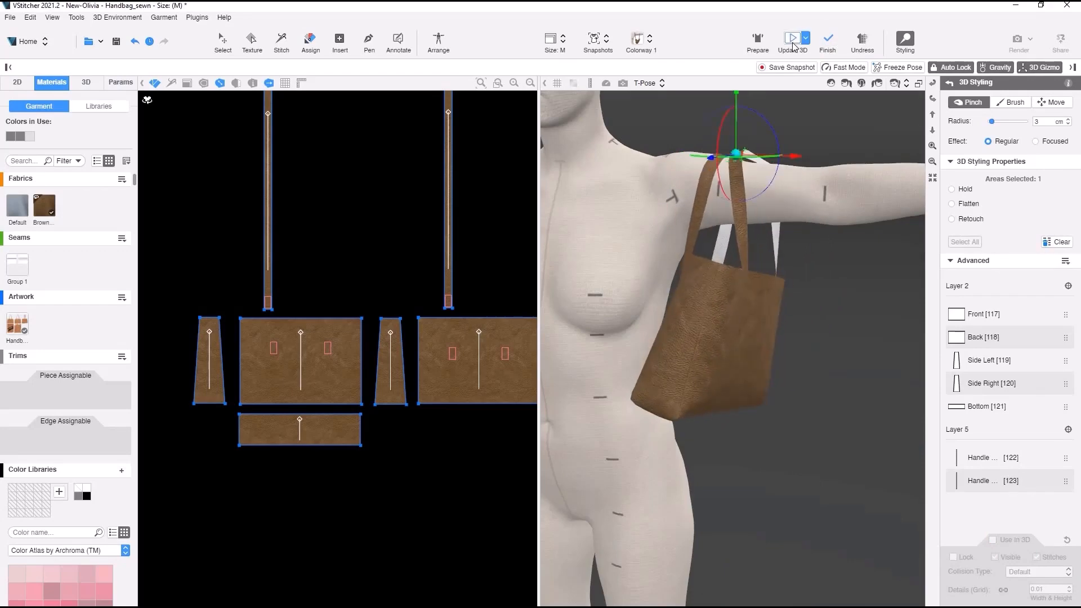
pyautogui.click(828, 41)
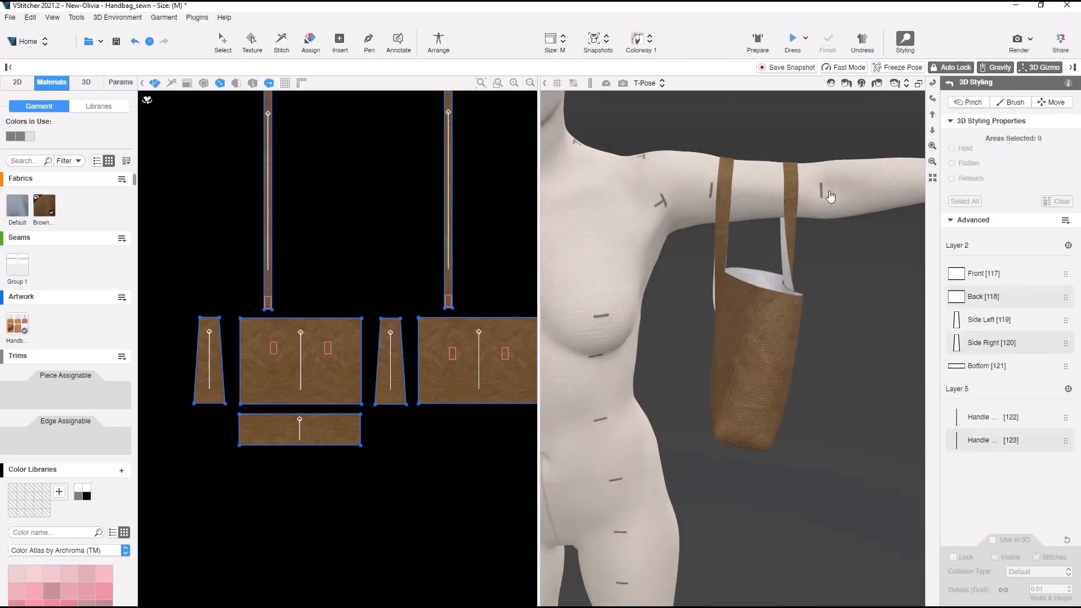
# Step: Hide the avatar and save a 3D snapshot named Handbag
pyautogui.rightClick(829, 190)
pyautogui.click(830, 217)
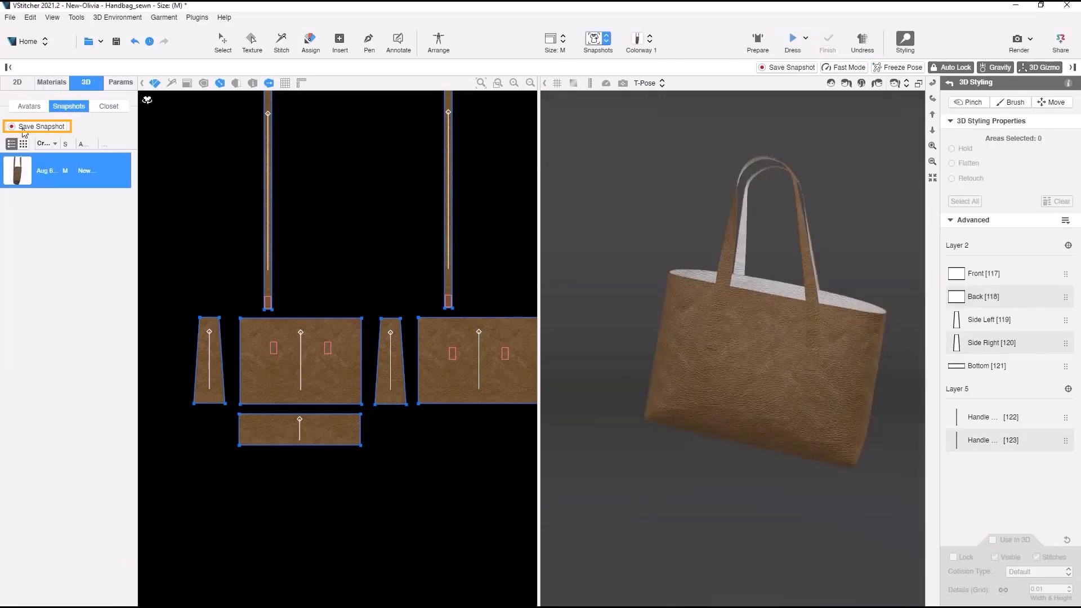
pyautogui.click(20, 129)
pyautogui.write('Handba')
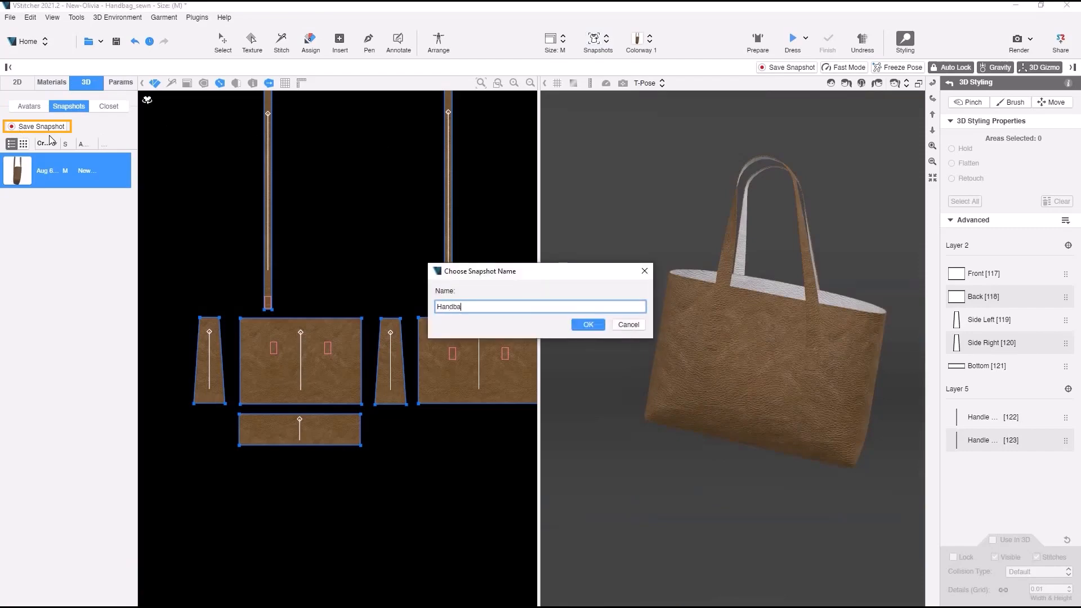
pyautogui.write('g')
pyautogui.click(588, 325)
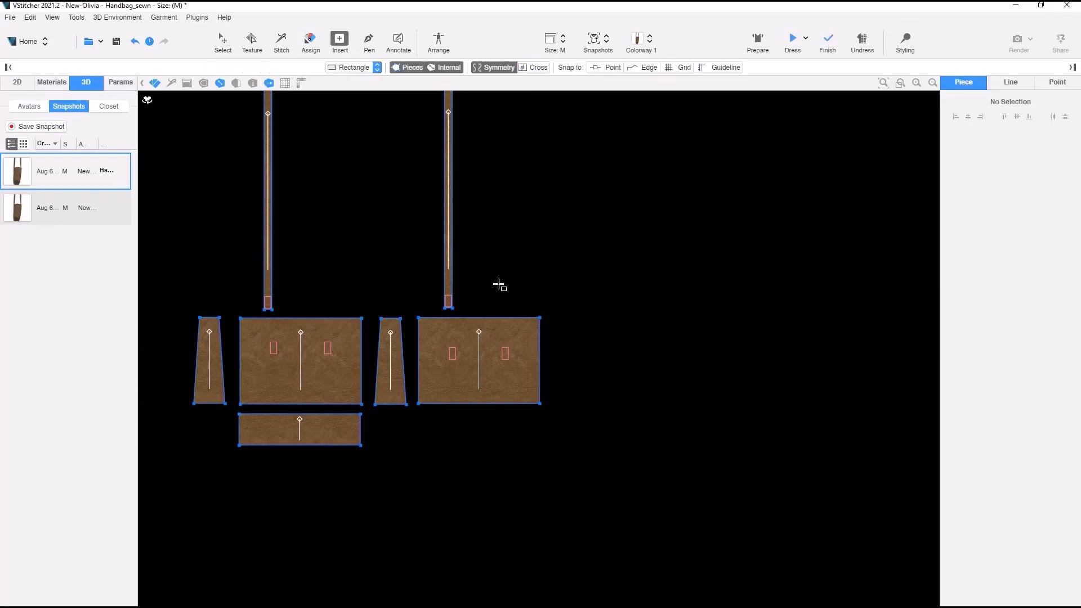
# Step: Insert a rectangle piece 14.5 cm wide and 24.86 cm high beside the other bag pieces for half of the flap
pyautogui.click(621, 345)
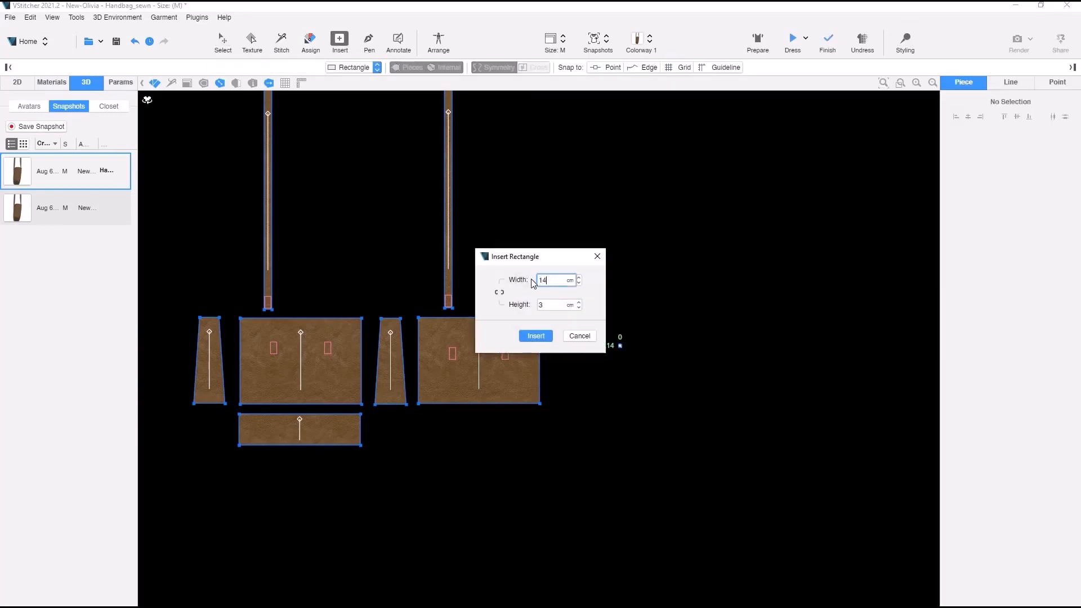
pyautogui.write('25')
pyautogui.click(545, 335)
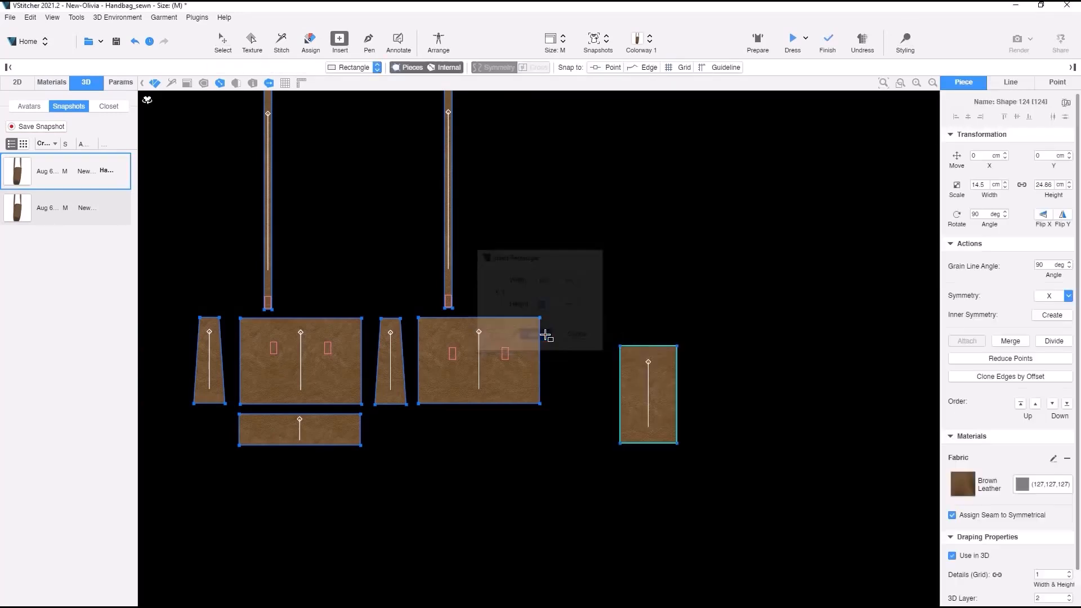
pyautogui.press('Escape')
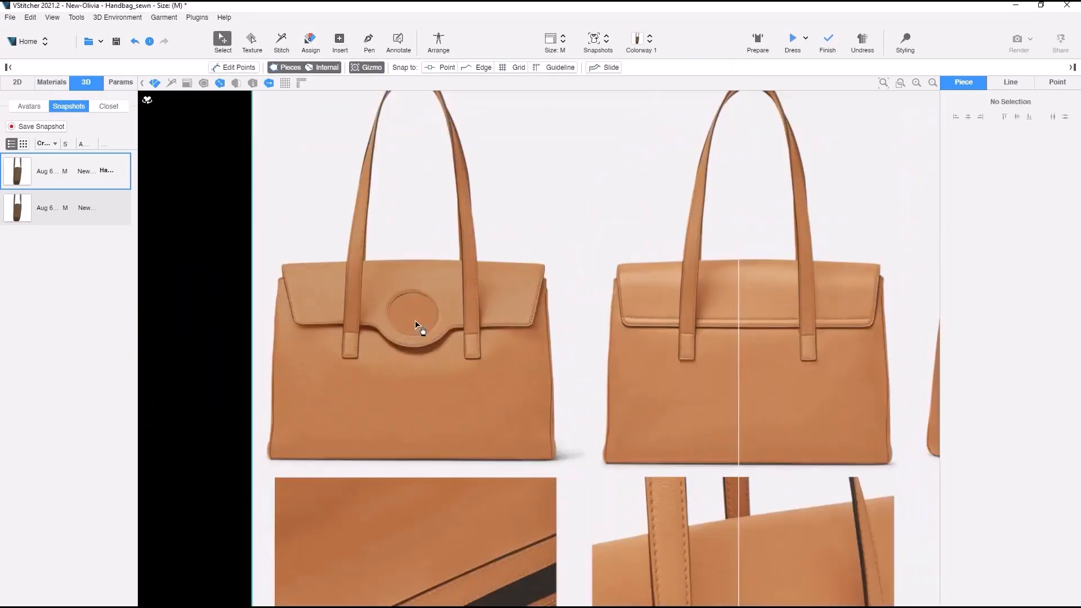
# Step: Trace the right half of the flap's outline on the reference bag with the Pen tool, about 10.08 cm long
pyautogui.click(546, 240)
pyautogui.click(532, 324)
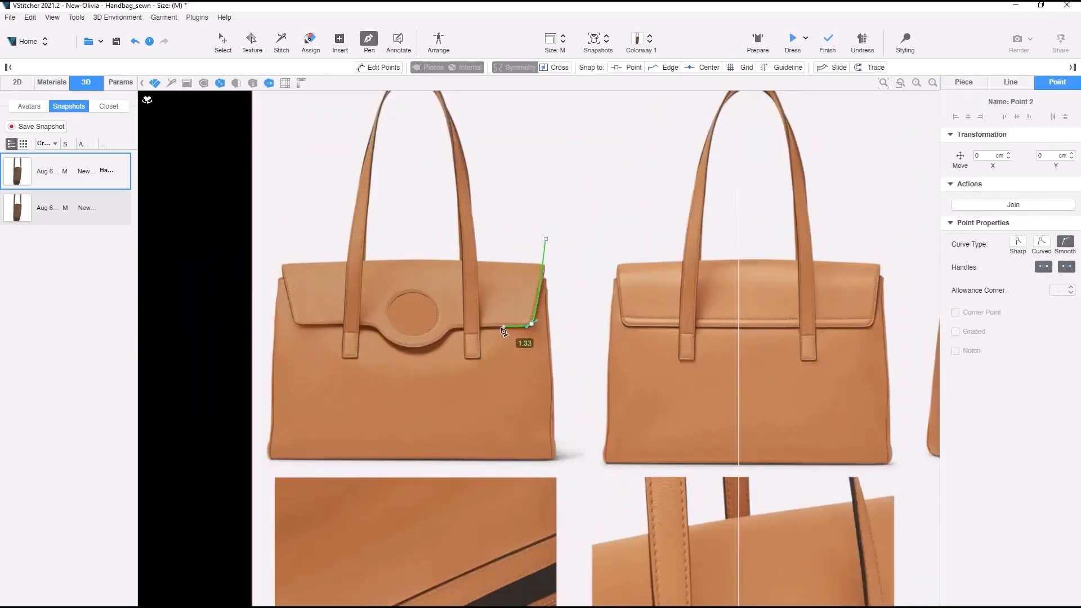
pyautogui.moveTo(413, 348); pyautogui.dragTo(395, 348)
pyautogui.press('Escape')
# Step: Move the traced flap line off the reference image to the new rectangle and enlarge it to about 27.33 cm long
pyautogui.scroll(-5, 464, 353)
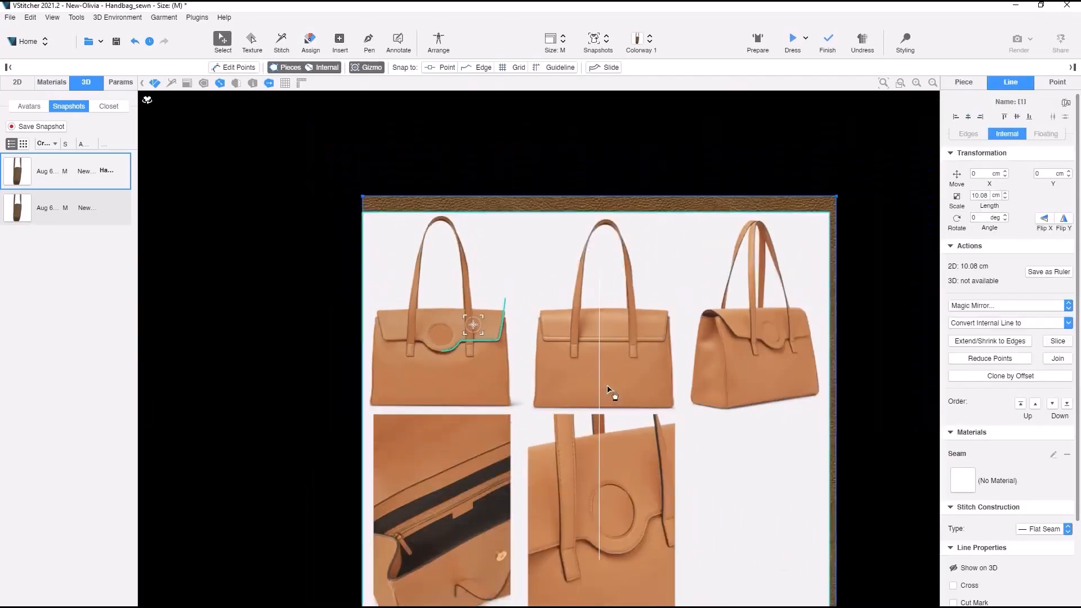
pyautogui.moveTo(611, 391); pyautogui.dragTo(436, 376, button='middle')
pyautogui.moveTo(319, 328); pyautogui.dragTo(826, 314)
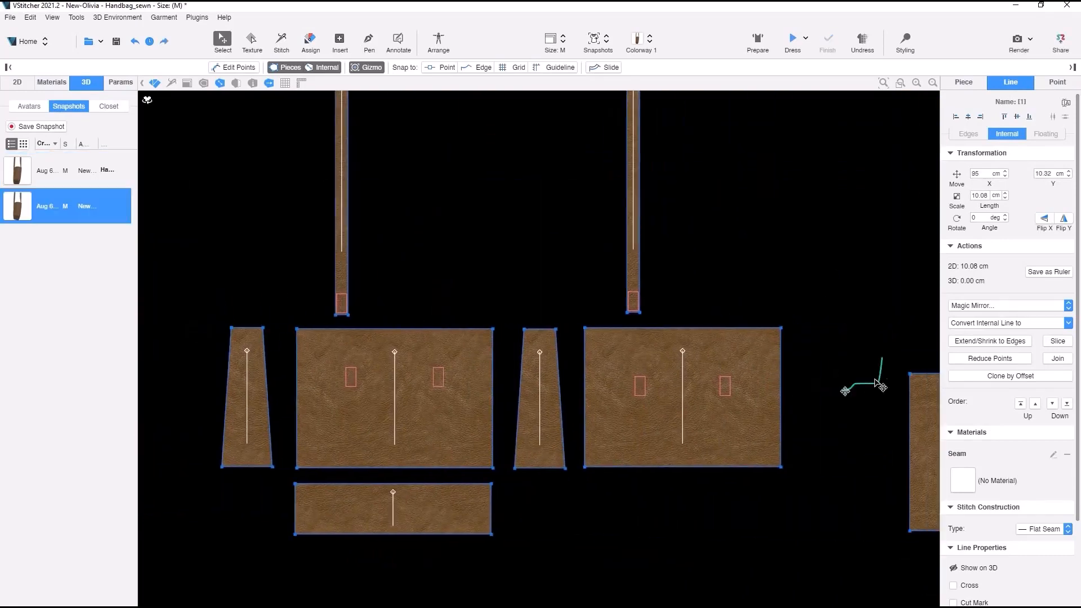
pyautogui.scroll(5, 858, 388)
pyautogui.hotkey('ctrl', 'y')
# Step: Convert the flap line to a floating line, position it over the rectangle's lower end and slice the piece along it
pyautogui.click(1006, 324)
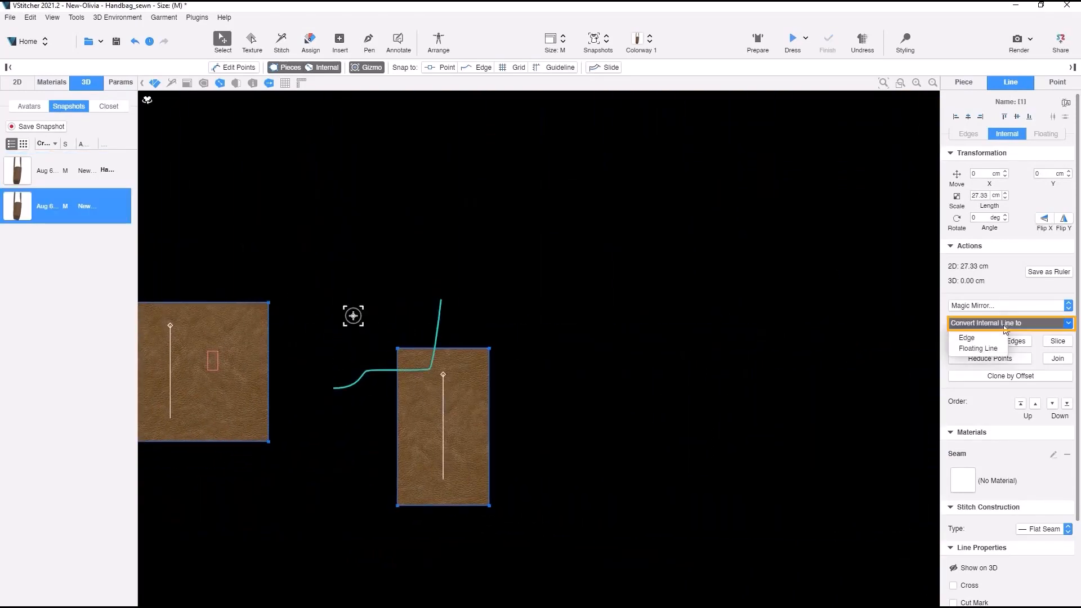
pyautogui.click(982, 349)
pyautogui.moveTo(391, 372); pyautogui.dragTo(466, 492)
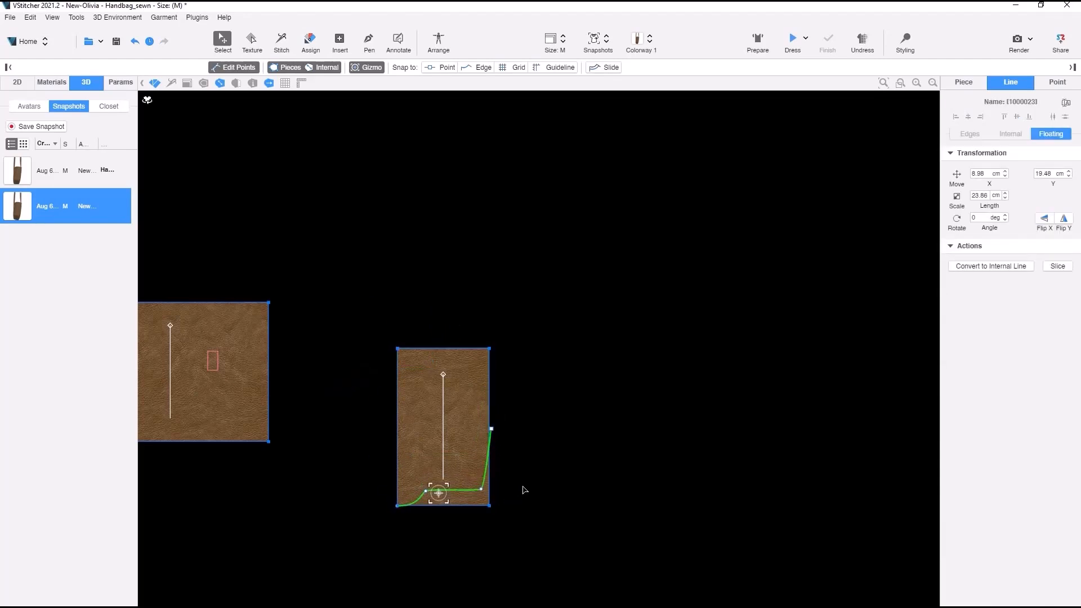
pyautogui.click(1057, 266)
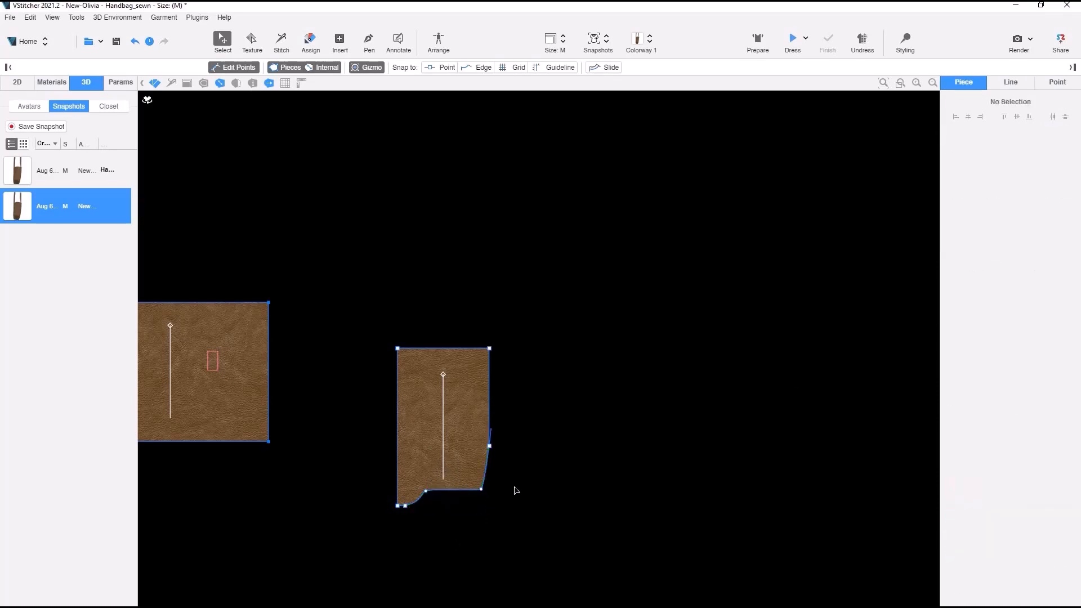
# Step: Create edge symmetry along the sliced piece's straight left edge to form the full flap
pyautogui.scroll(3, 498, 438)
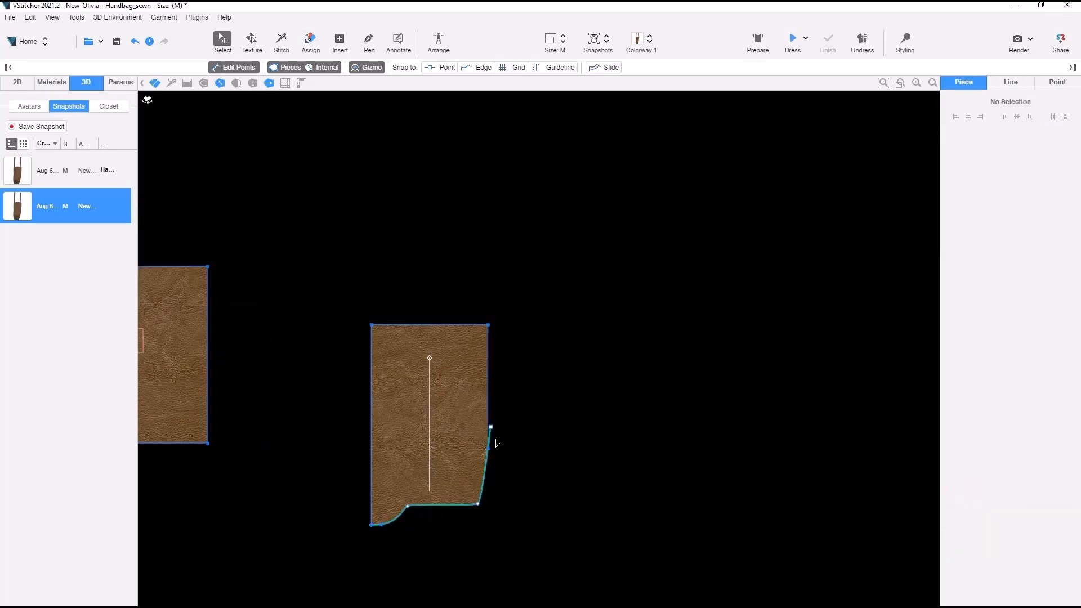
pyautogui.click(354, 470)
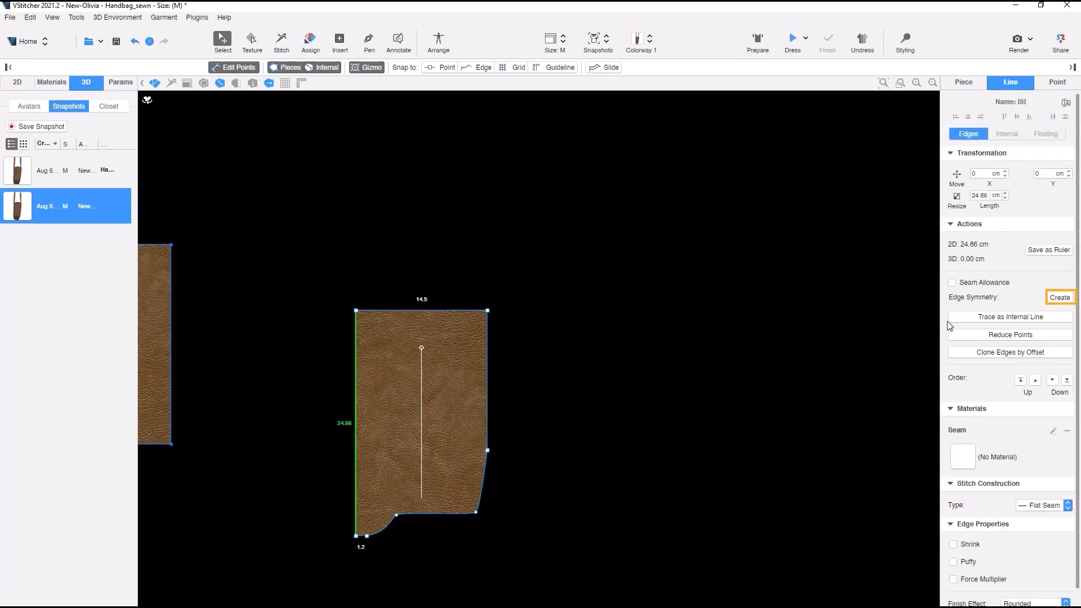
pyautogui.click(1060, 298)
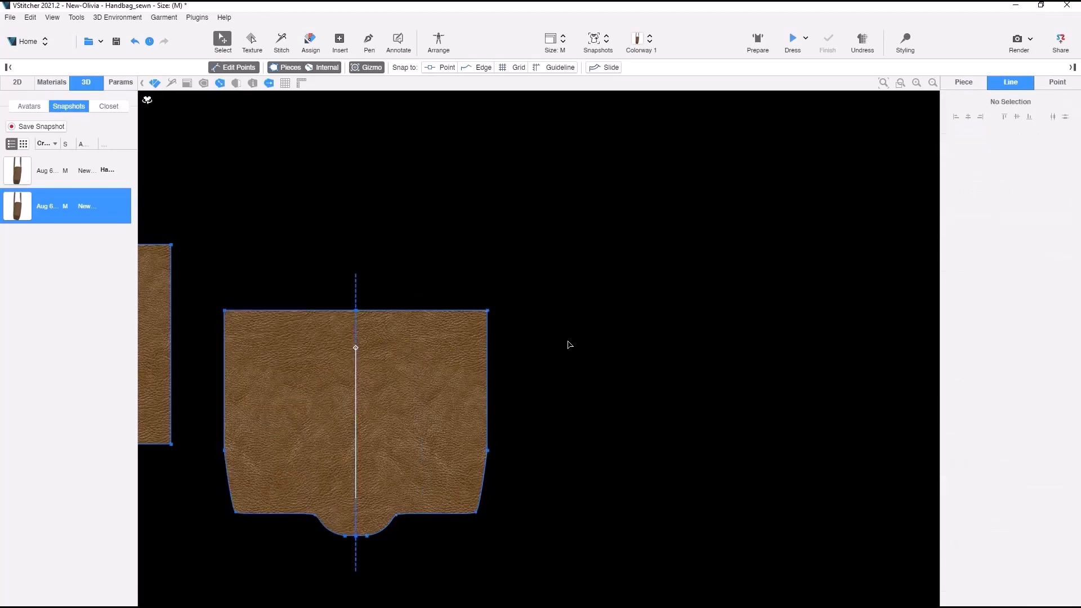
# Step: Set the point on the flap's right side and the lower right corner point to the Smooth curve type
pyautogui.click(487, 451)
pyautogui.click(1065, 372)
pyautogui.click(476, 513)
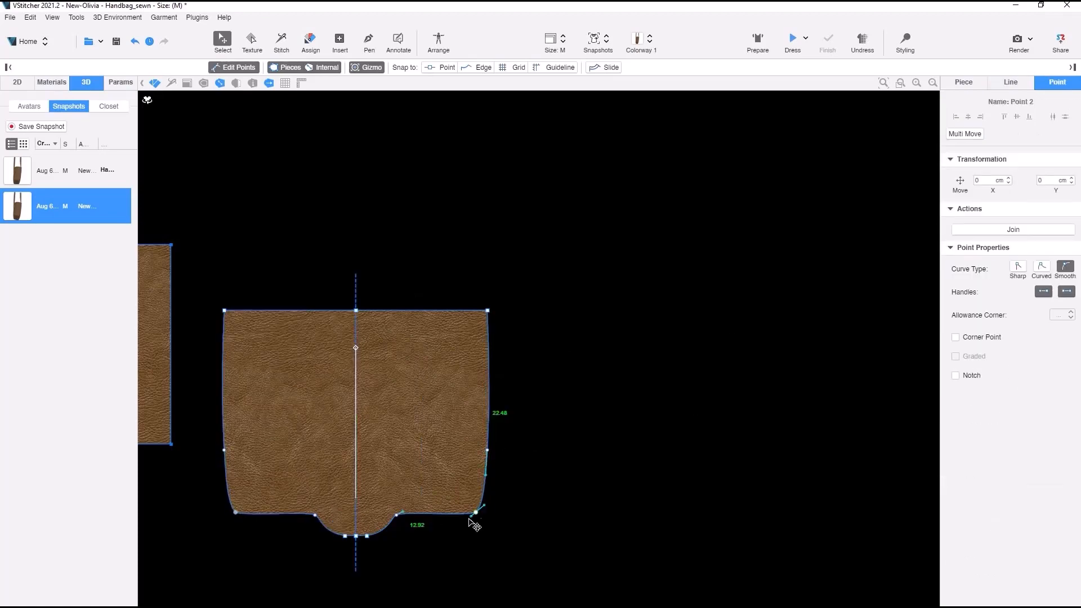
# Step: Smooth the points of the flap's lower tab and adjust a curve handle to round the tab's tip
pyautogui.moveTo(385, 564); pyautogui.dragTo(434, 503, button='middle')
pyautogui.scroll(4, 426, 493)
pyautogui.click(408, 459)
pyautogui.click(956, 442)
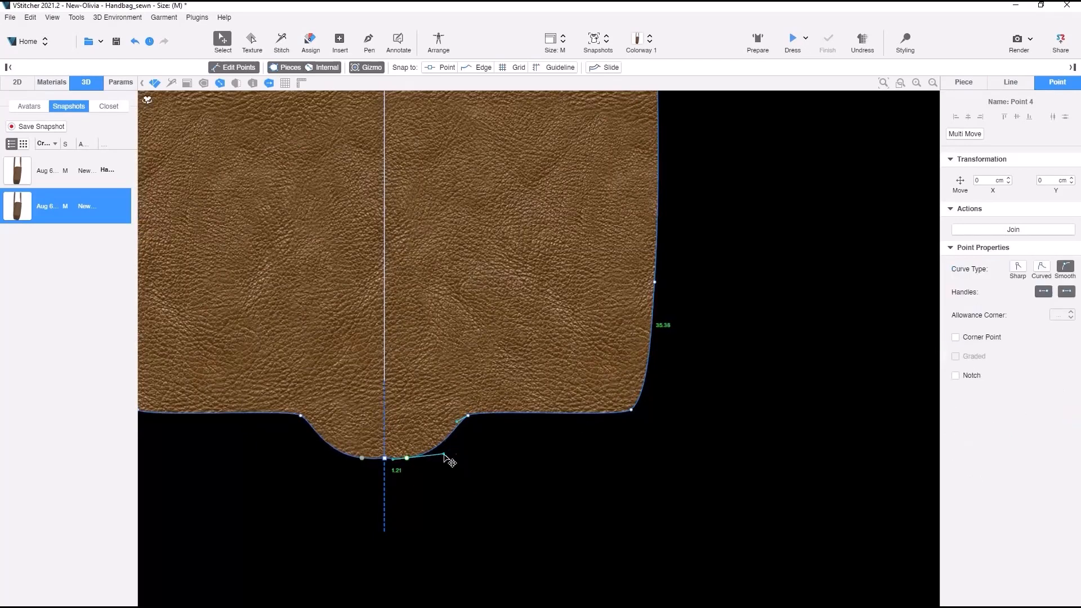
pyautogui.moveTo(415, 458); pyautogui.dragTo(385, 469)
pyautogui.click(480, 452)
# Step: Rotate the flap piece to 270 degrees and position its straight edge over the upper part of the back piece
pyautogui.scroll(-6, 480, 453)
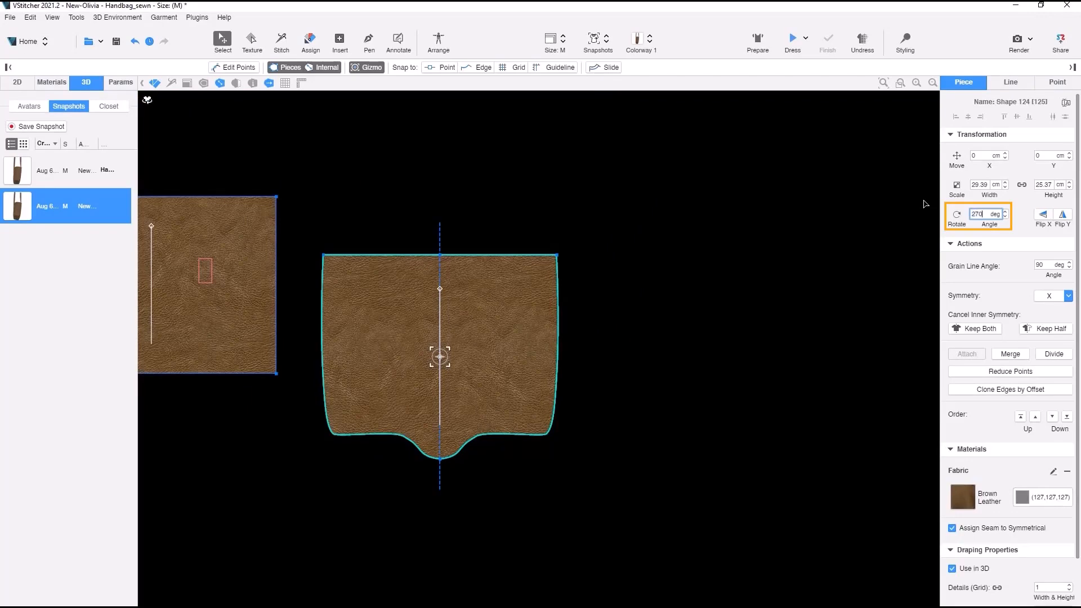
pyautogui.press('Return')
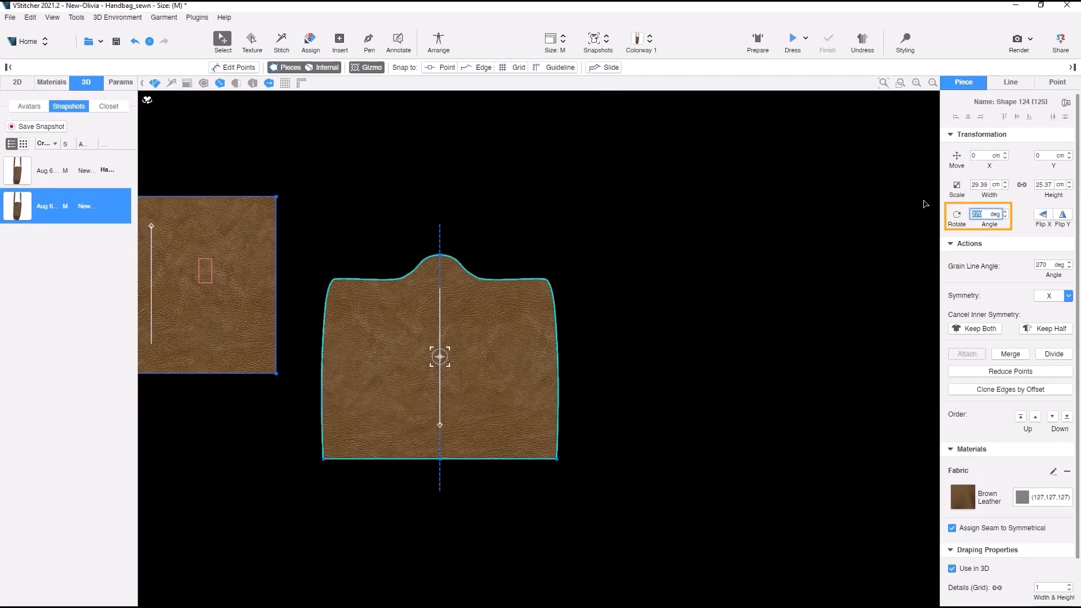
pyautogui.moveTo(664, 442); pyautogui.dragTo(337, 211)
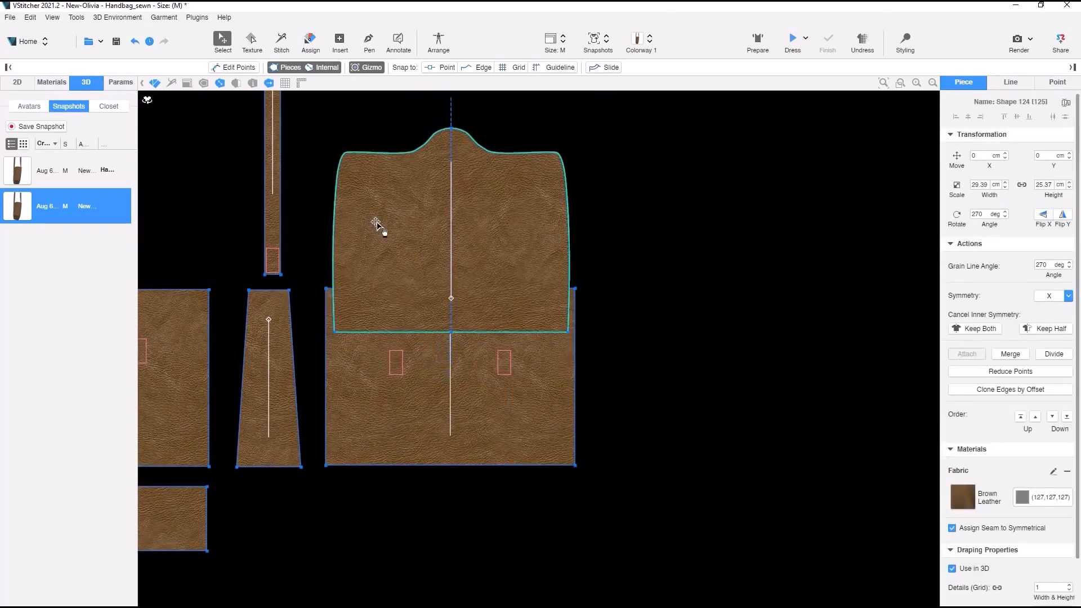
# Step: Trace the flap's straight edge as an internal line on the back piece and move the flap up clear of it
pyautogui.click(434, 338)
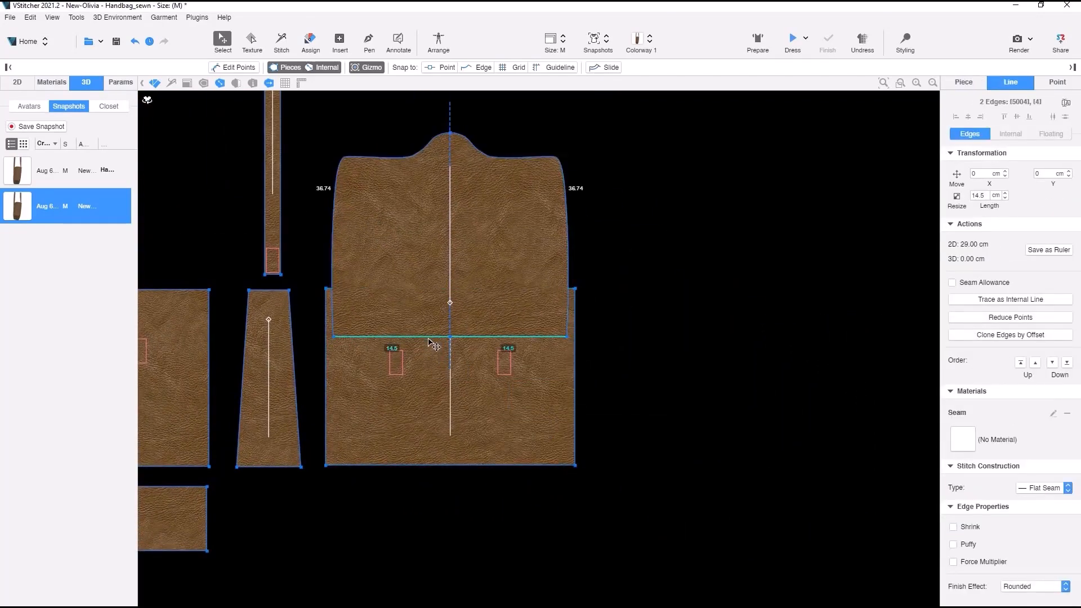
pyautogui.click(984, 304)
pyautogui.click(665, 293)
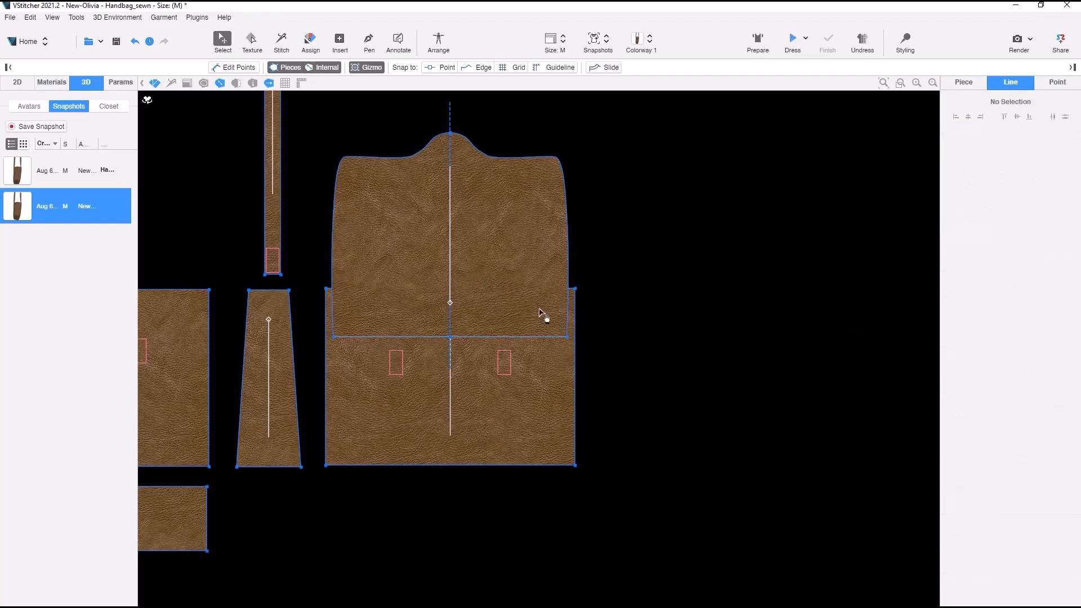
pyautogui.moveTo(491, 224); pyautogui.dragTo(493, 154)
# Step: Stitch both halves of the flap's straight edge to the matching halves of the internal line on the back piece
pyautogui.press('s')
pyautogui.click(512, 266)
pyautogui.click(518, 336)
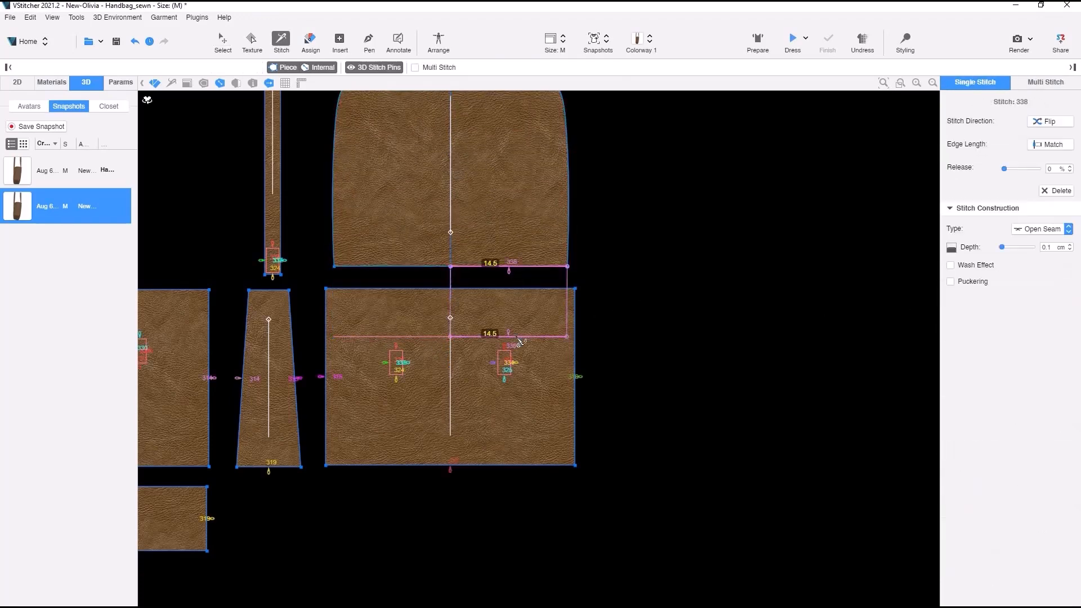
pyautogui.click(405, 267)
pyautogui.click(416, 336)
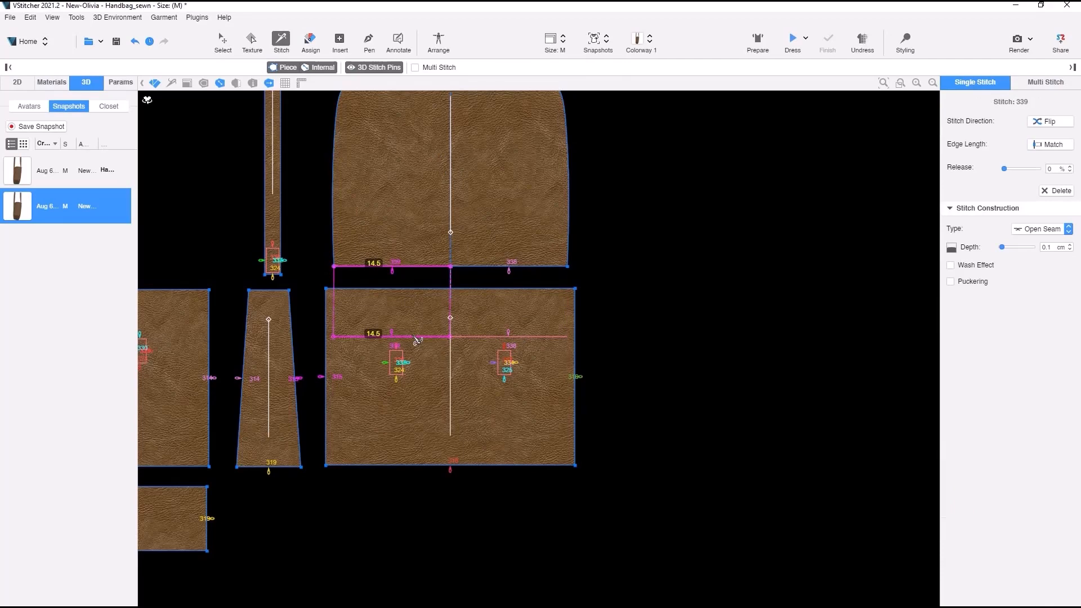
pyautogui.press('Escape')
# Step: Set the flap to 3D layer 3 and place it on the front torso silhouette in its own cluster
pyautogui.scroll(-2, 1047, 541)
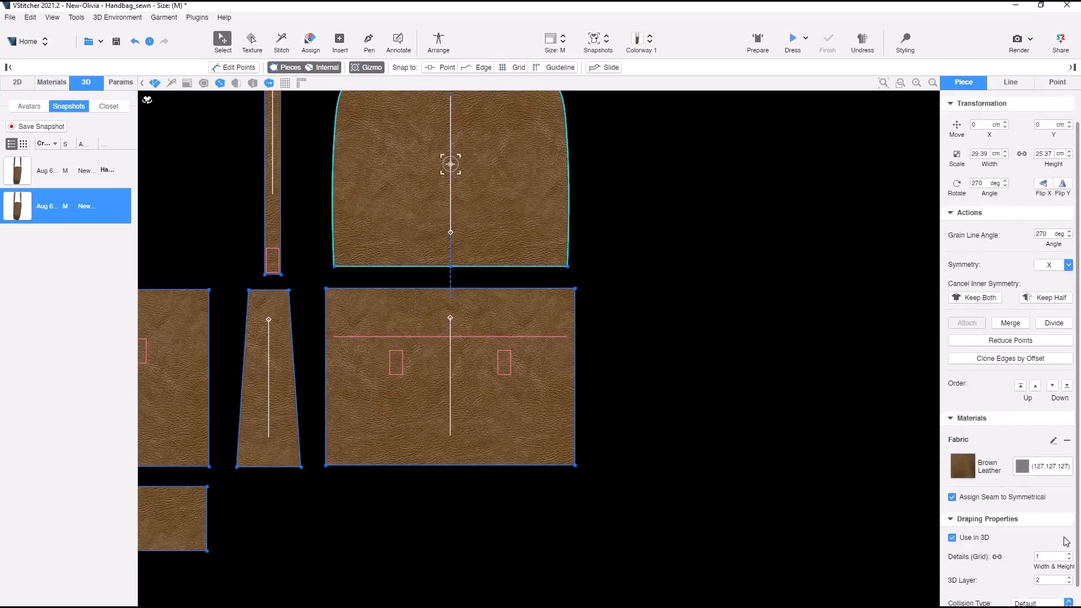
pyautogui.click(438, 42)
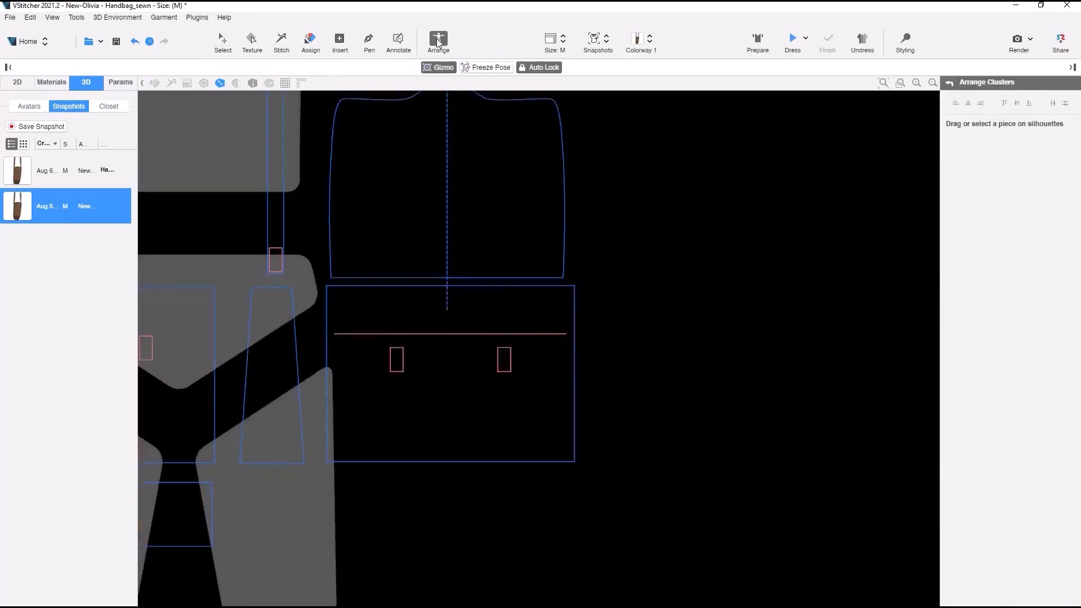
pyautogui.scroll(-7, 422, 162)
pyautogui.moveTo(425, 515); pyautogui.dragTo(468, 207)
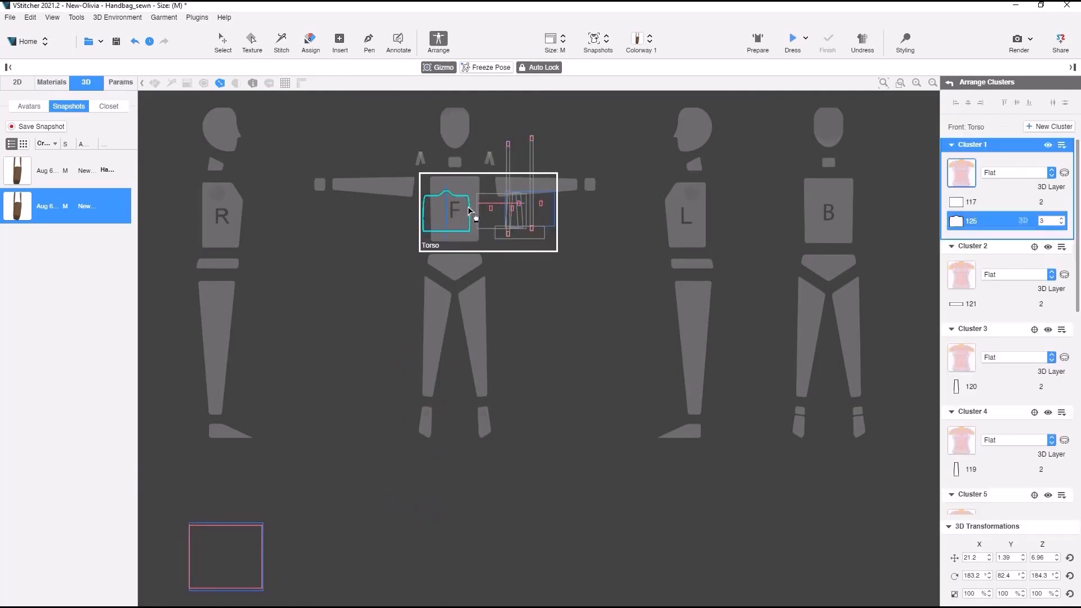
pyautogui.moveTo(977, 220); pyautogui.dragTo(983, 522)
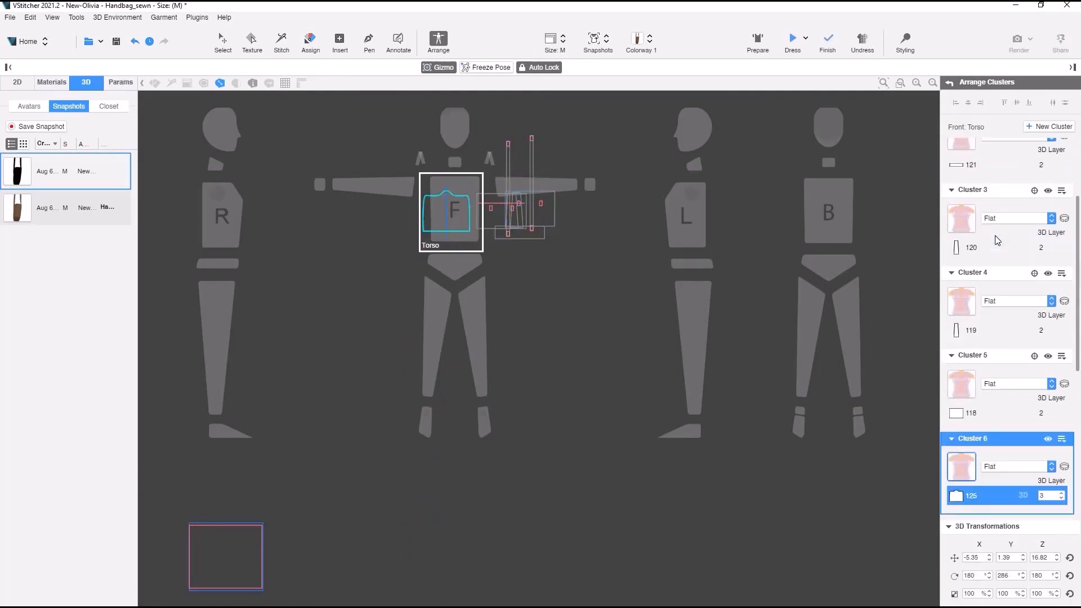
# Step: Show the 2D and 3D views together and move the flap in 3D behind the bag, above its stitch line
pyautogui.click(534, 123)
pyautogui.press('F12')
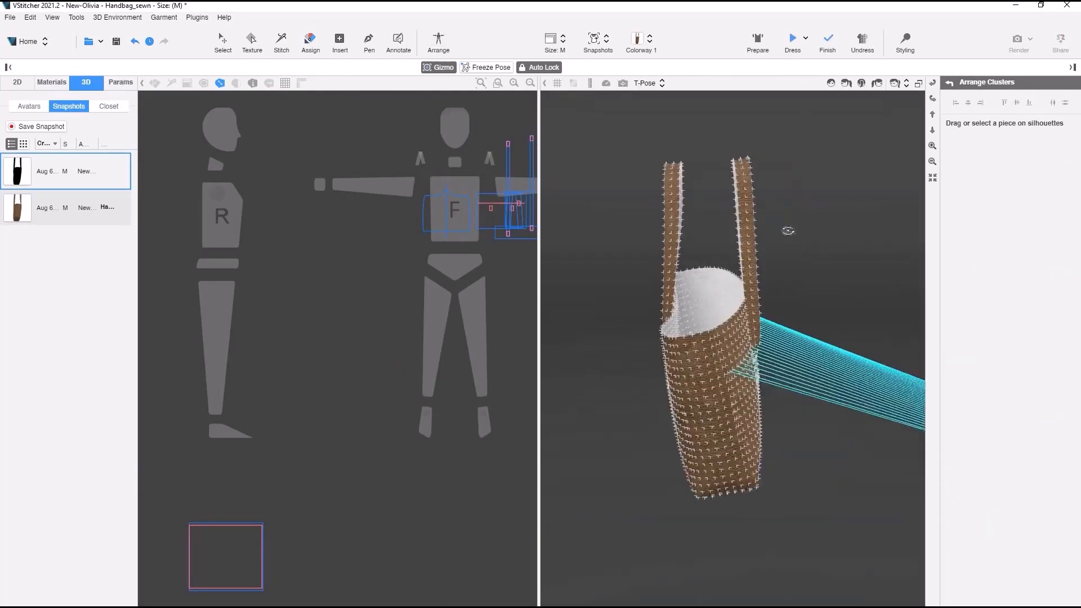
pyautogui.click(841, 242)
pyautogui.moveTo(852, 271); pyautogui.dragTo(760, 343)
pyautogui.moveTo(794, 271); pyautogui.dragTo(754, 270)
pyautogui.moveTo(735, 229); pyautogui.dragTo(697, 221)
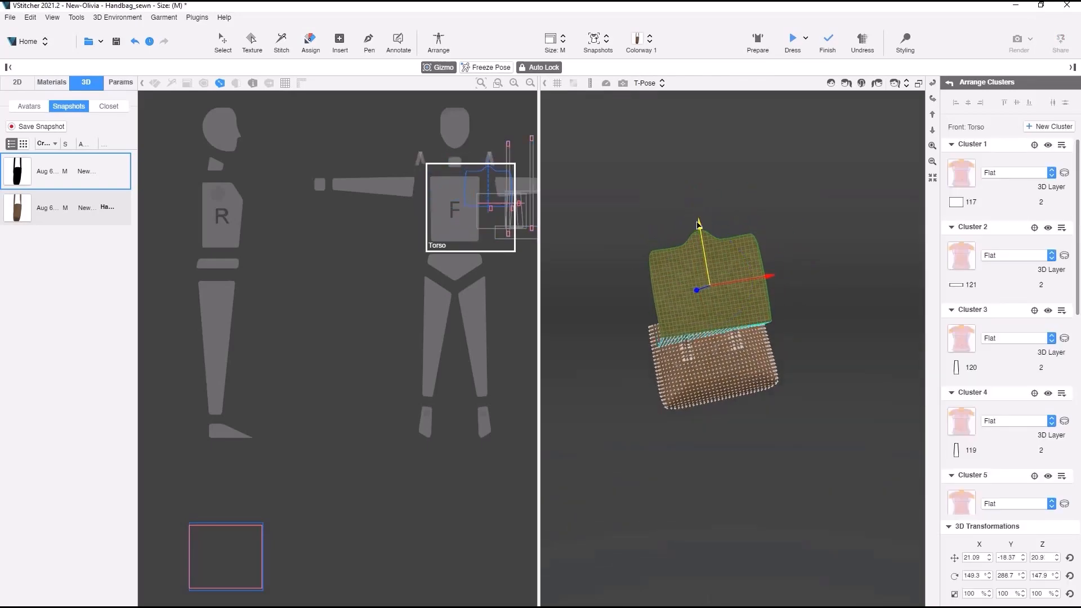
pyautogui.moveTo(643, 301); pyautogui.dragTo(824, 375)
# Step: Clone the flap's straight edge by offset with a spacing of -12 cm and 1 copy
pyautogui.moveTo(401, 280); pyautogui.dragTo(289, 394, button='middle')
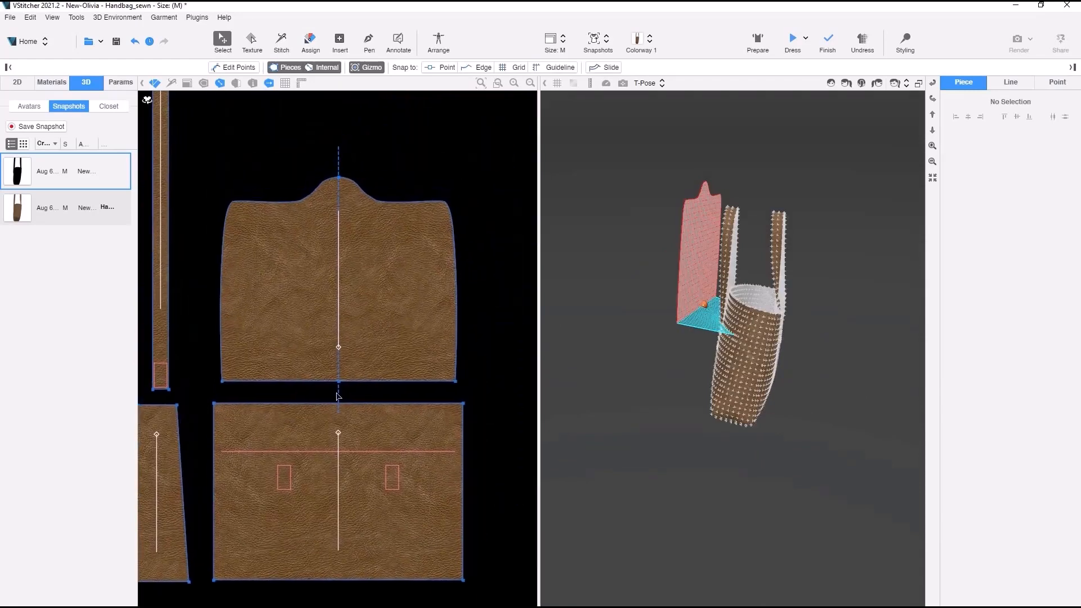
pyautogui.click(425, 383)
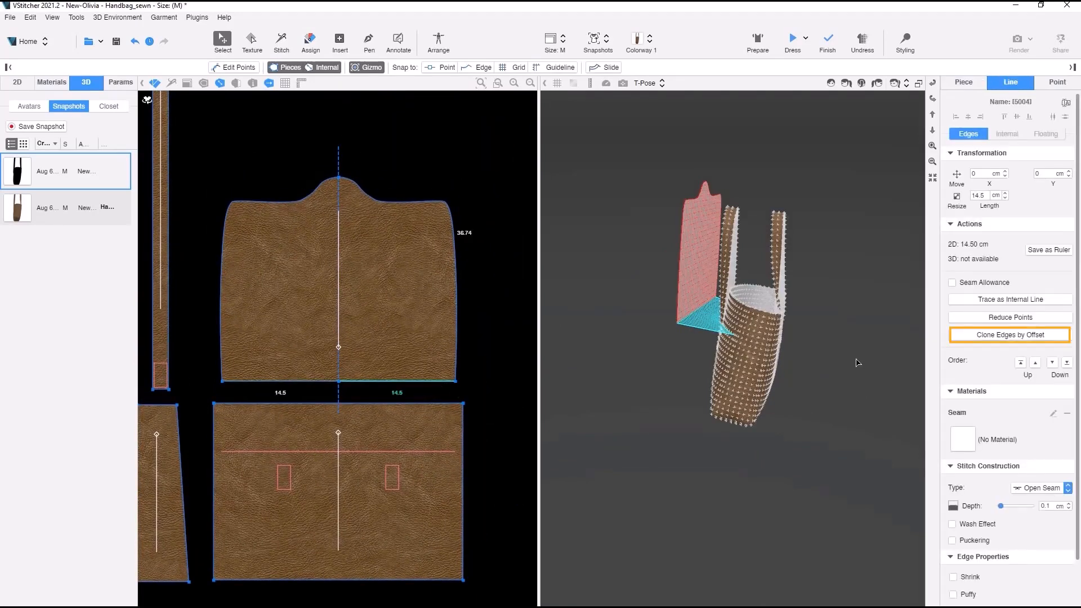
pyautogui.click(1006, 336)
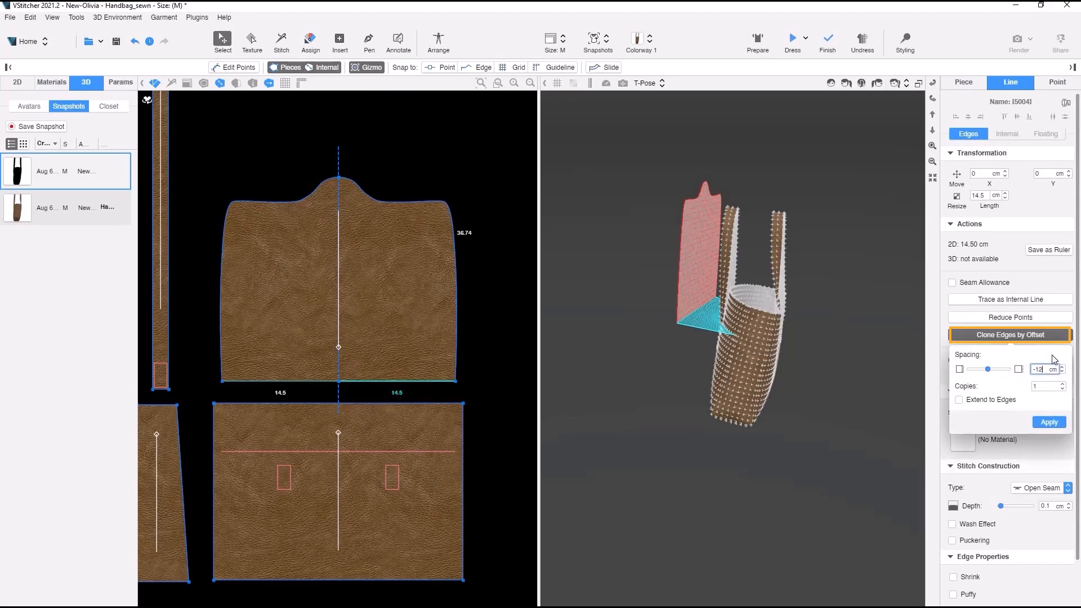
pyautogui.press('Return')
pyautogui.click(1044, 423)
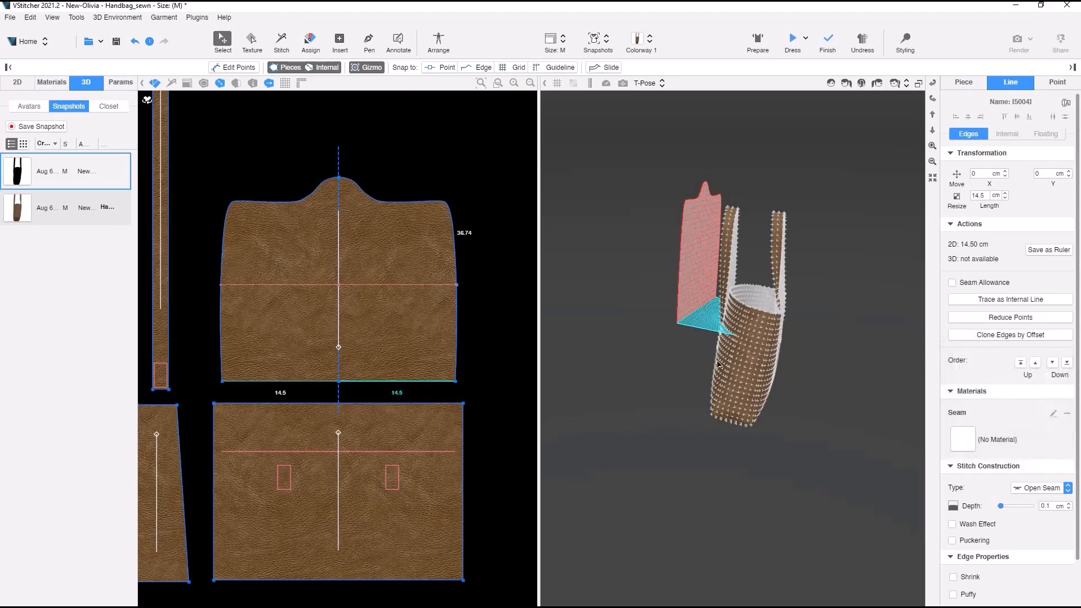
# Step: Enable Fold on the flap's cloned internal line, invert the fold direction and open its advanced angle settings as Custom
pyautogui.click(476, 271)
pyautogui.click(441, 284)
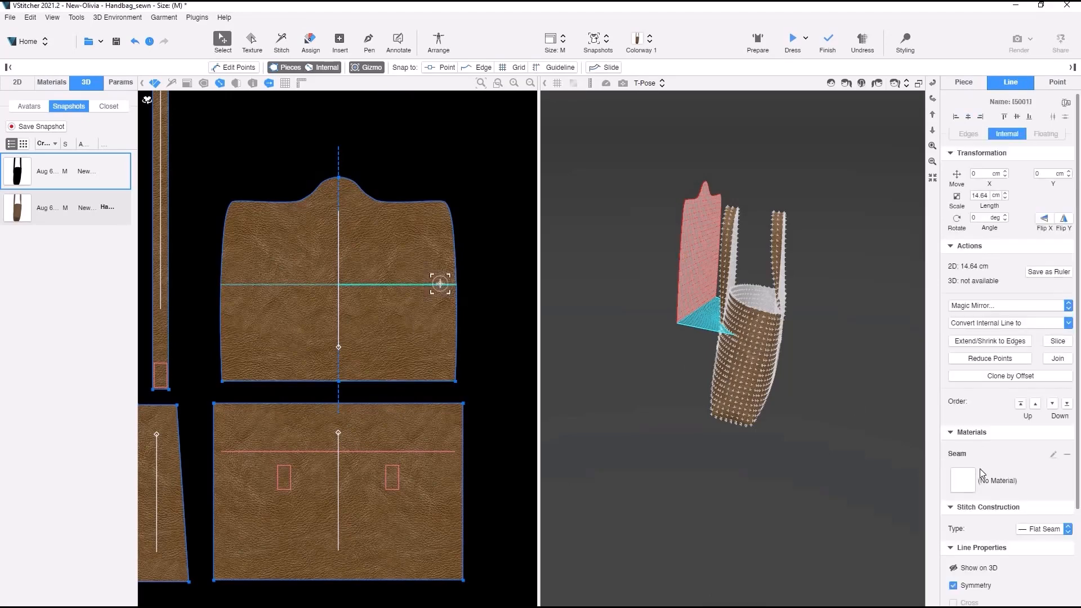
pyautogui.scroll(-3, 980, 473)
pyautogui.click(954, 554)
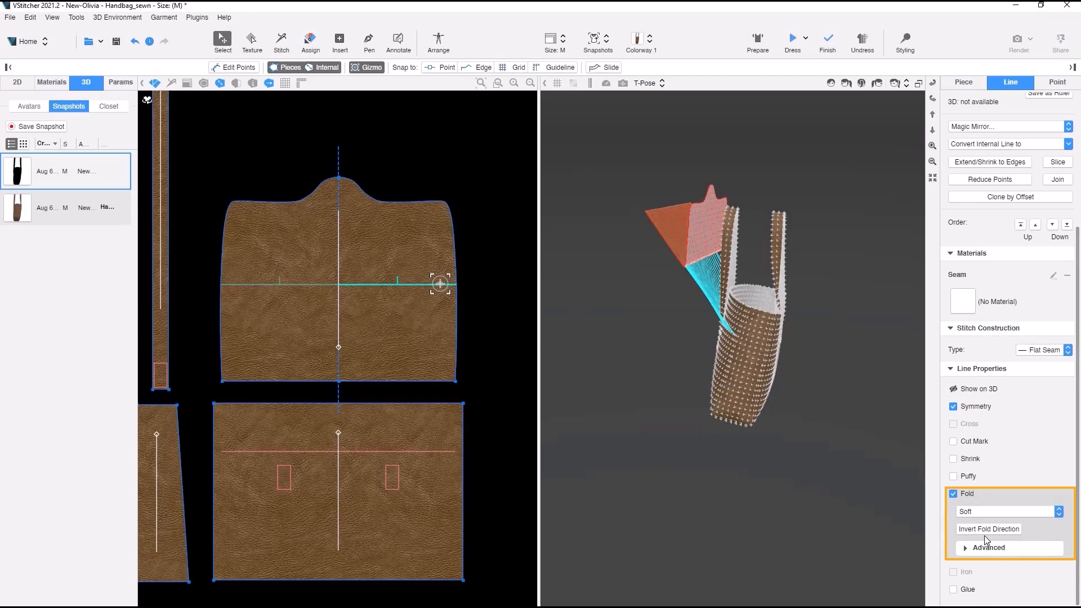
pyautogui.click(986, 535)
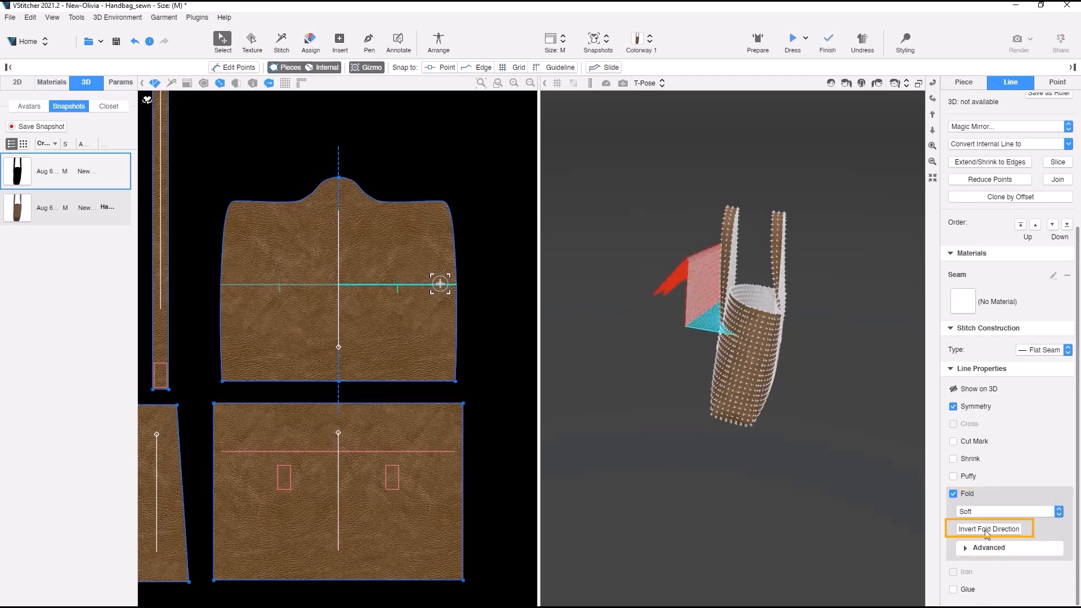
pyautogui.click(980, 547)
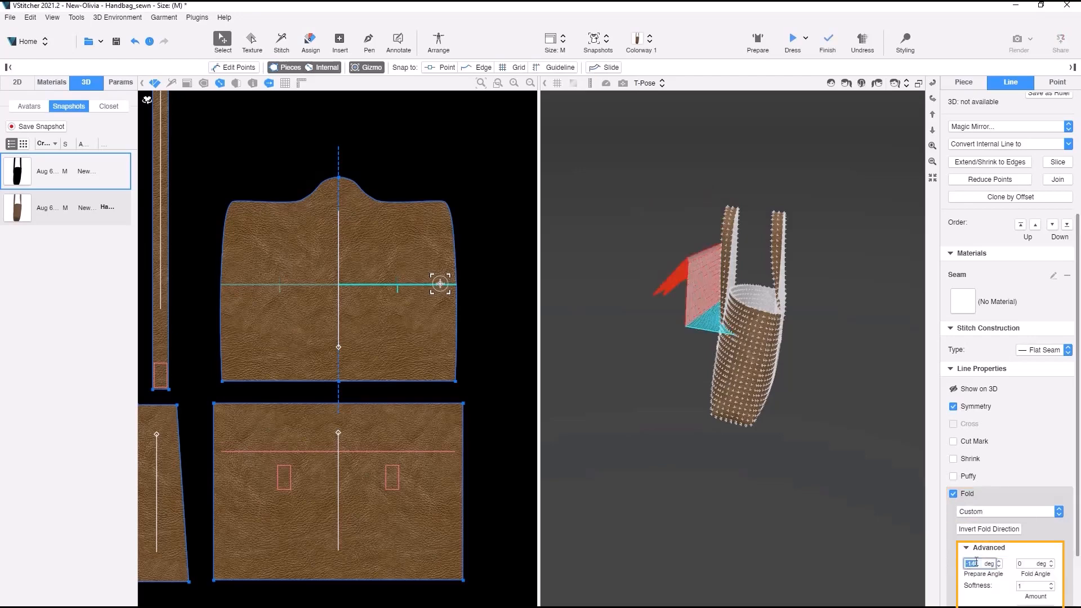
# Step: Clear the styling from all bag pieces, drape the bag with the folded flap and finish the simulation
pyautogui.moveTo(828, 256); pyautogui.dragTo(617, 232, button='right')
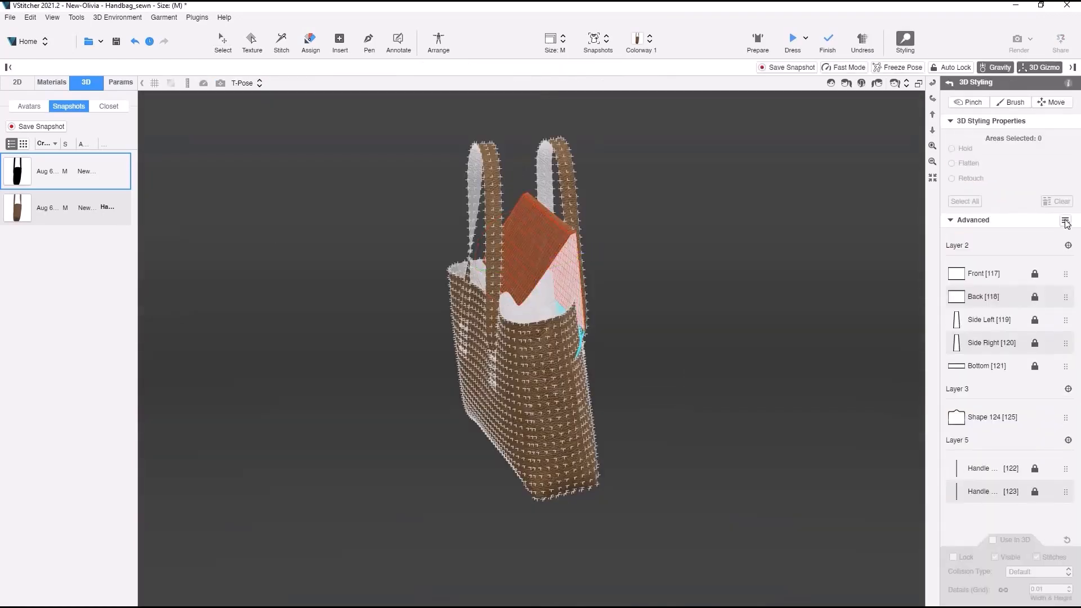
pyautogui.click(1065, 219)
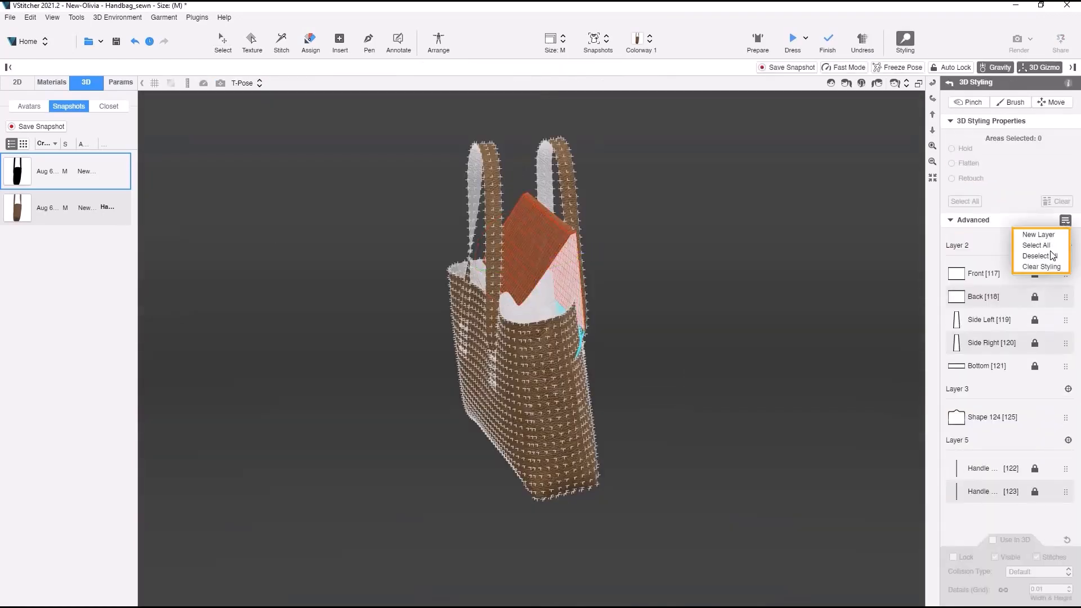
pyautogui.click(1041, 266)
pyautogui.moveTo(735, 225); pyautogui.dragTo(714, 218, button='right')
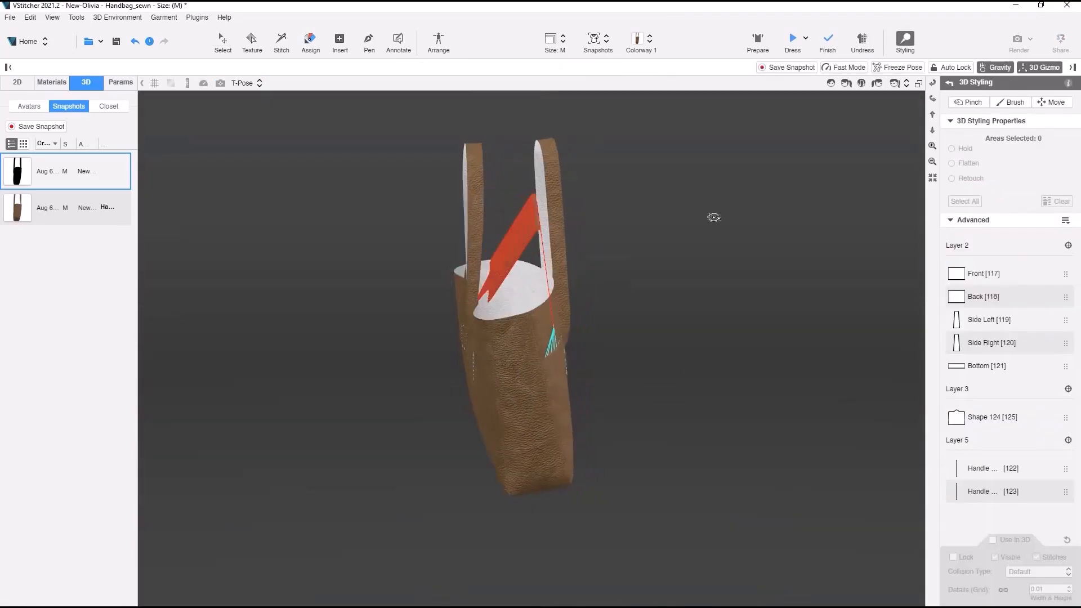
pyautogui.click(793, 42)
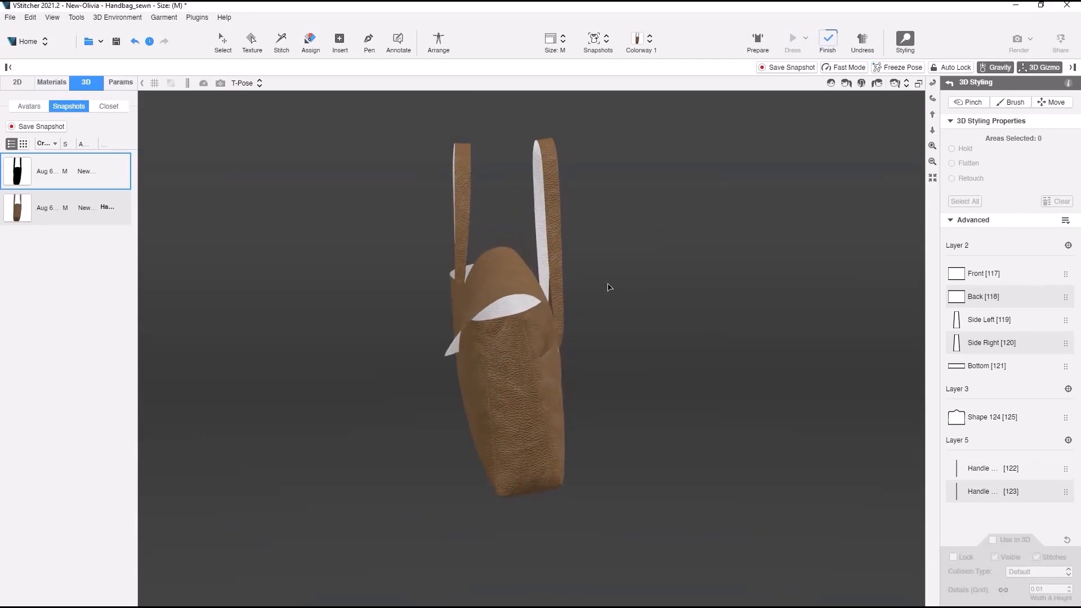
pyautogui.moveTo(608, 287); pyautogui.dragTo(683, 286, button='right')
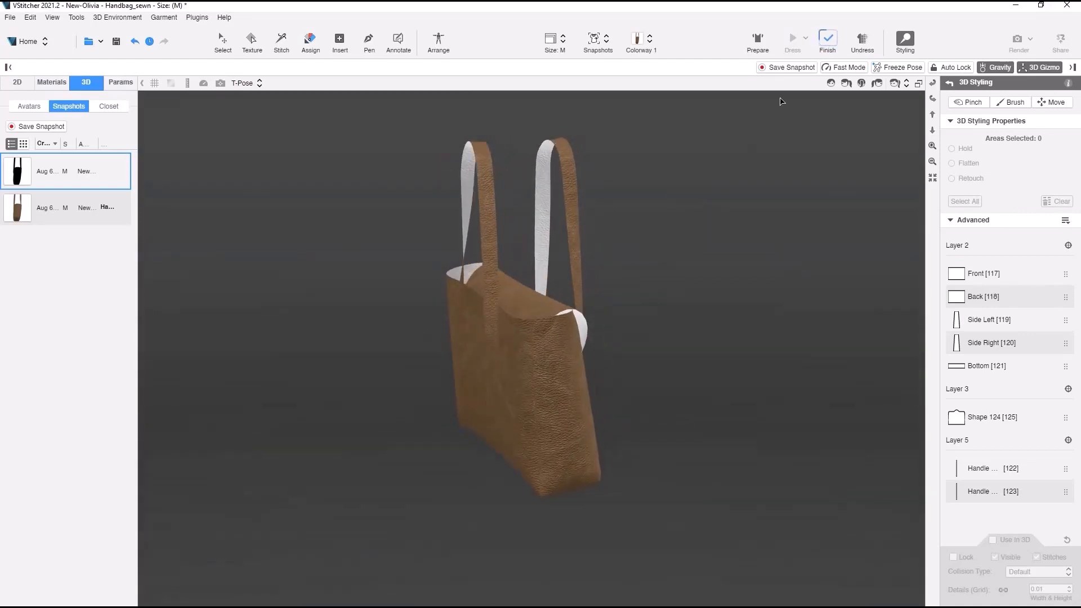
pyautogui.click(828, 40)
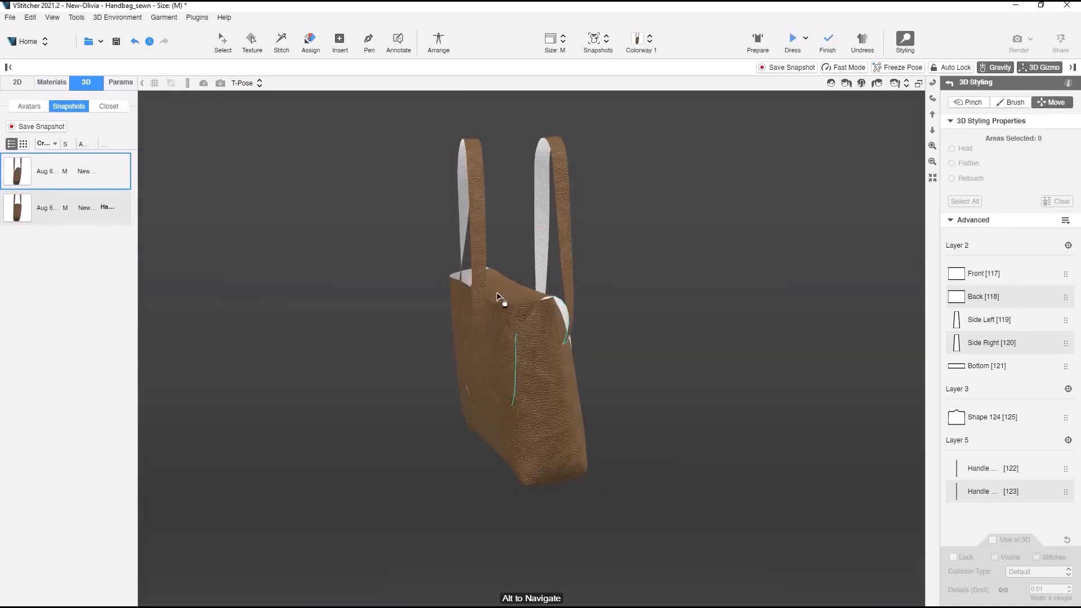
# Step: Pull the flap out over the bag's front with the 3D styling Move tool and drape it again
pyautogui.click(498, 294)
pyautogui.moveTo(433, 338); pyautogui.dragTo(439, 338)
pyautogui.moveTo(498, 252); pyautogui.dragTo(498, 214)
pyautogui.click(792, 41)
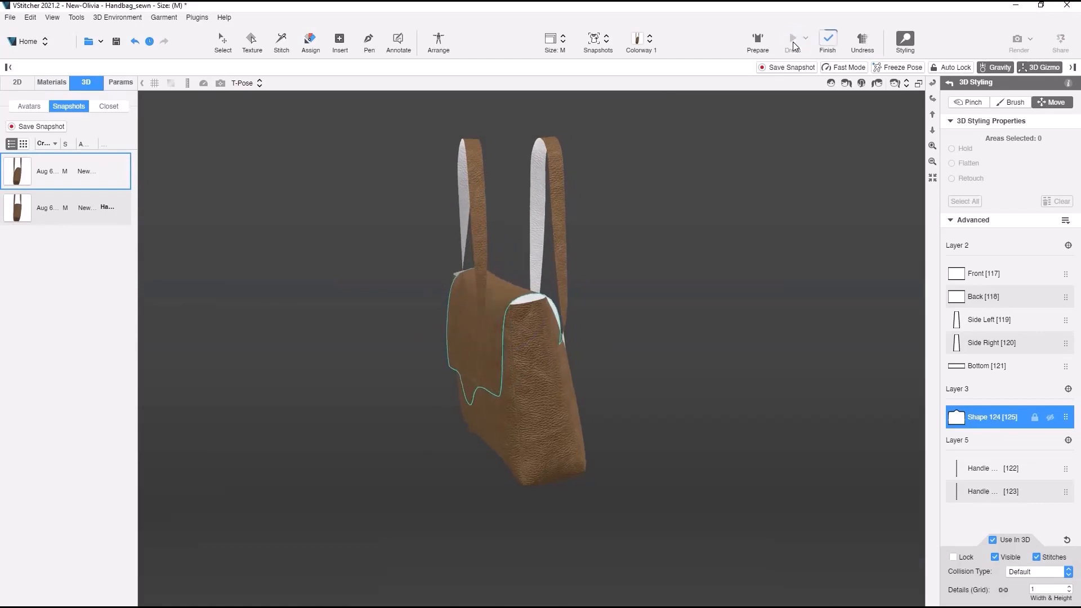
pyautogui.moveTo(636, 264); pyautogui.dragTo(659, 282, button='right')
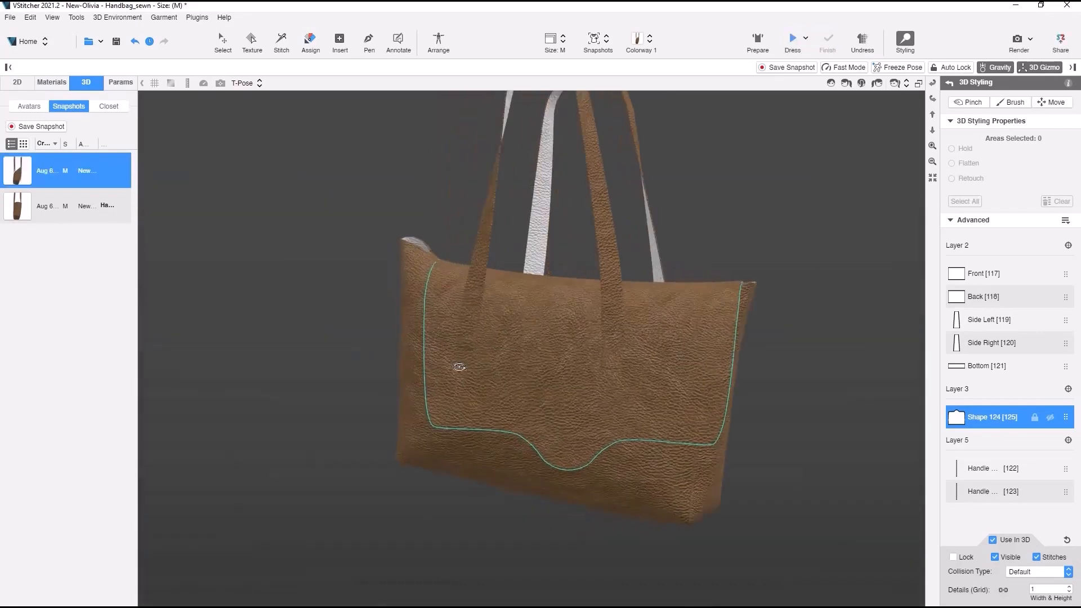
pyautogui.moveTo(459, 368); pyautogui.dragTo(459, 365, button='right')
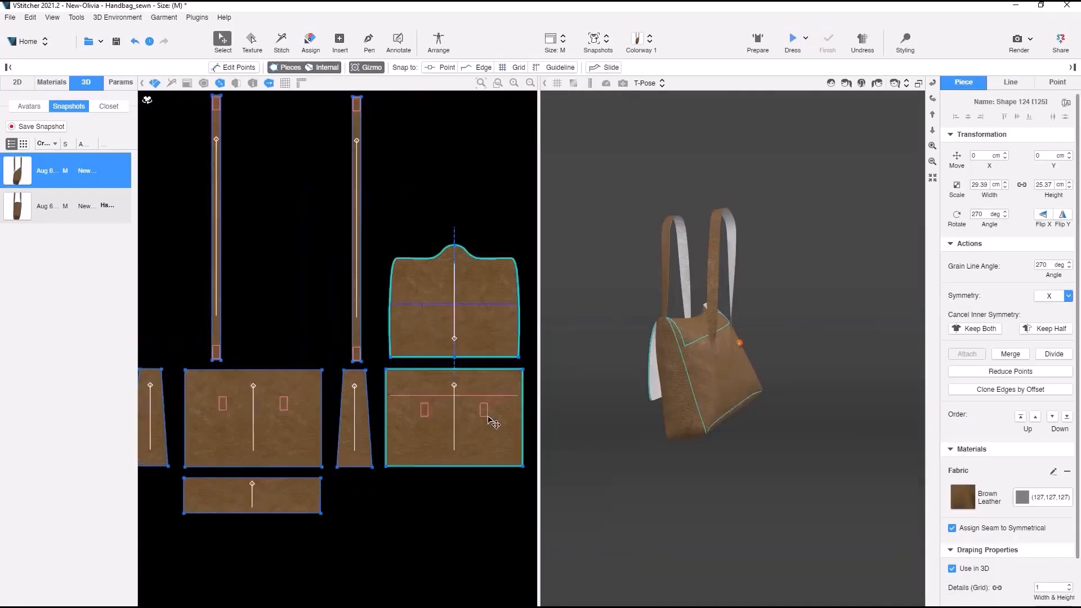
# Step: Shorten the flap by moving its straight edge toward the fold line with Slide enabled
pyautogui.scroll(3, 442, 374)
pyautogui.moveTo(442, 374); pyautogui.dragTo(440, 389)
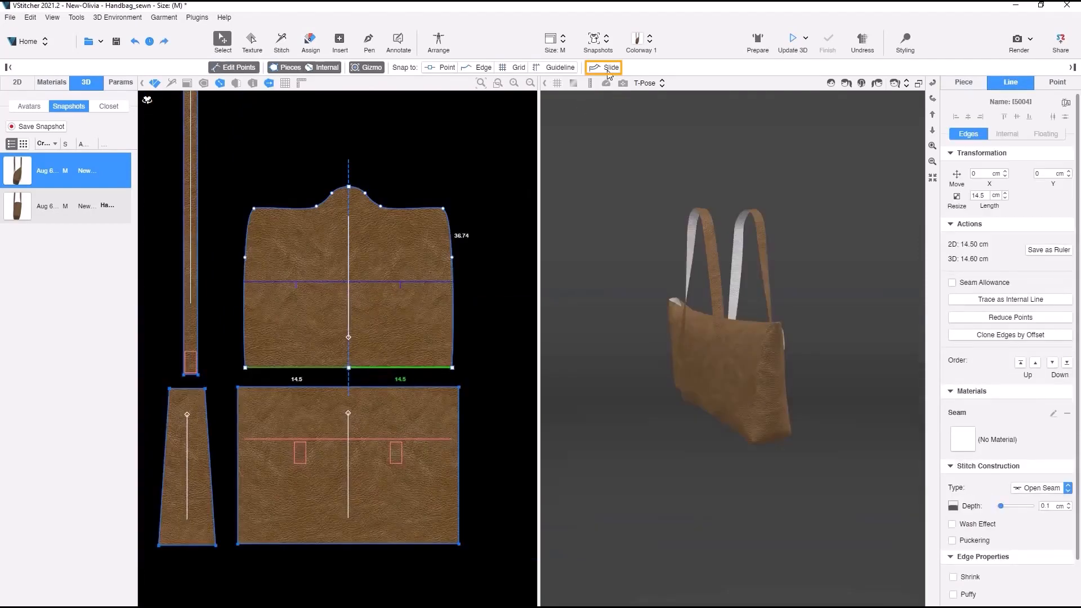
pyautogui.click(607, 72)
pyautogui.moveTo(407, 367); pyautogui.dragTo(410, 341)
pyautogui.click(482, 276)
# Step: Move the flap's fold line slightly toward the tab, then drape the bag again and finish the simulation
pyautogui.moveTo(454, 280); pyautogui.dragTo(391, 273)
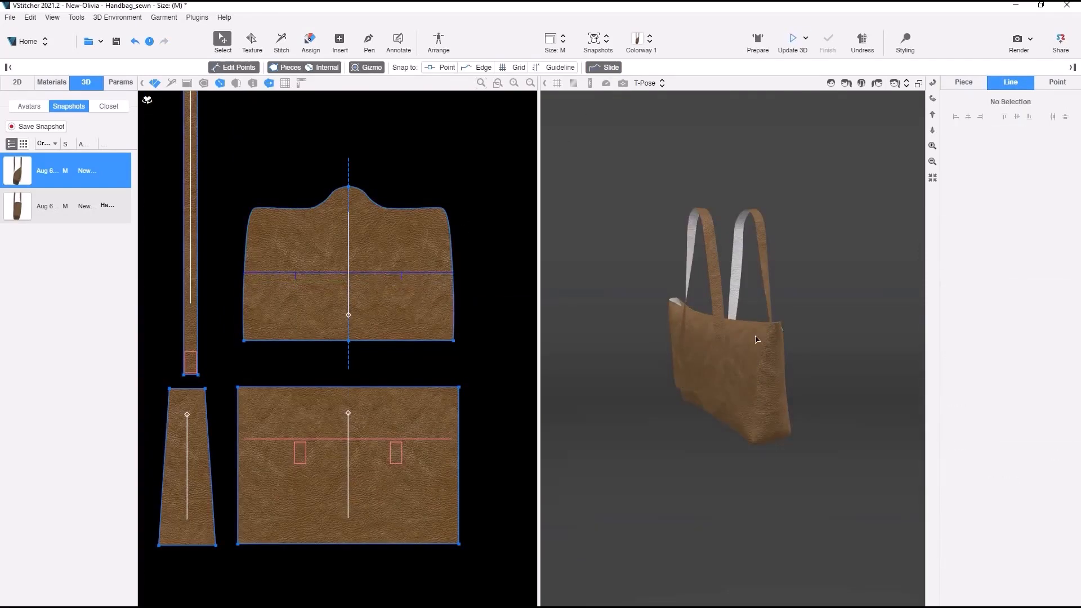
pyautogui.click(792, 41)
pyautogui.click(829, 38)
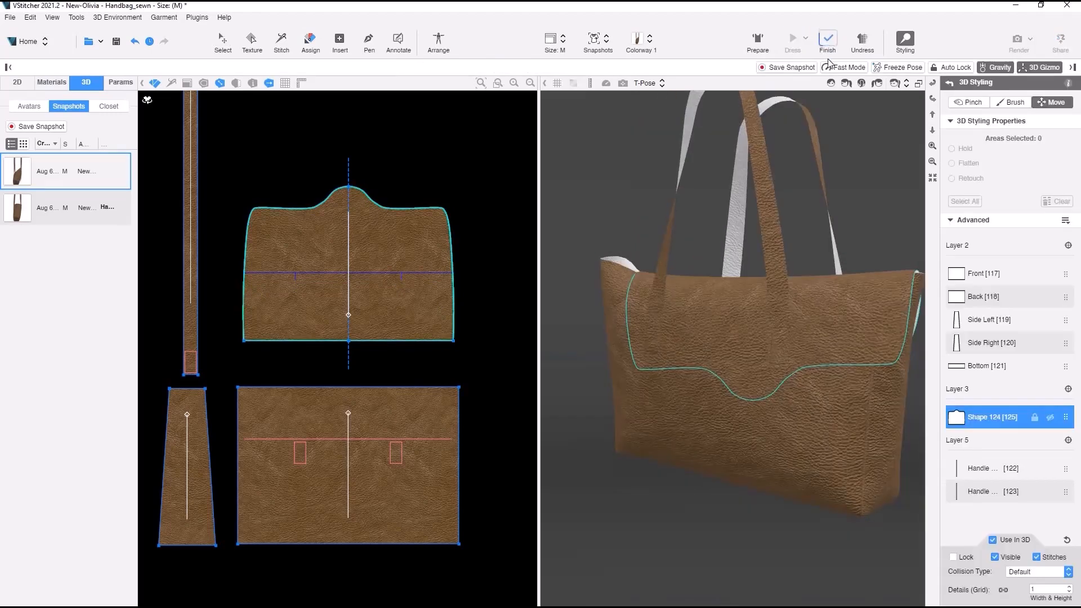
# Step: Save a snapshot of the draped bag with its flap under the name Handbag 2
pyautogui.click(788, 67)
pyautogui.write('Handbag 2')
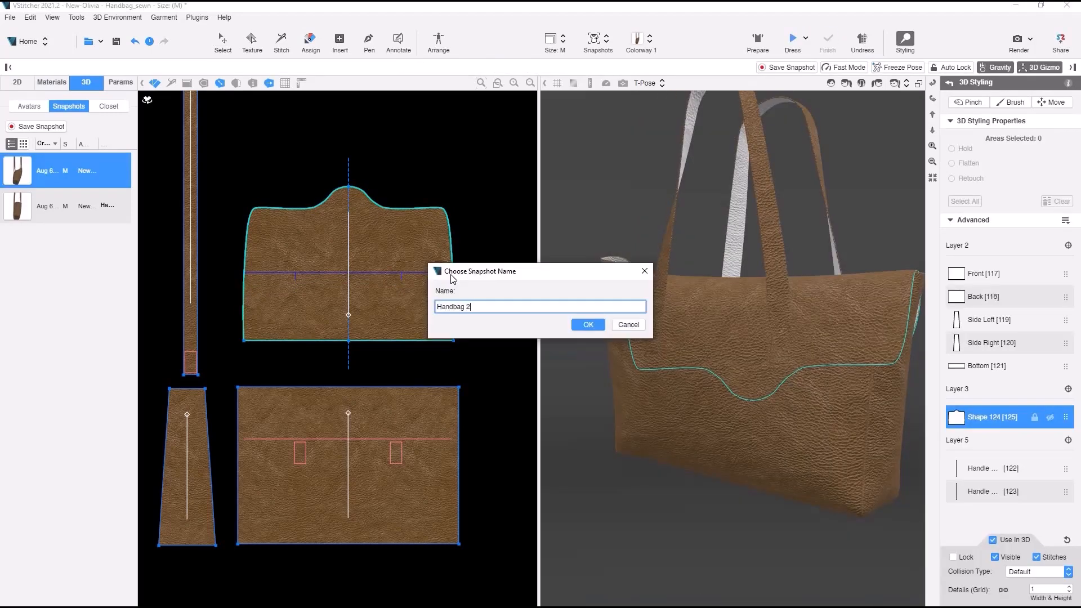
pyautogui.click(586, 325)
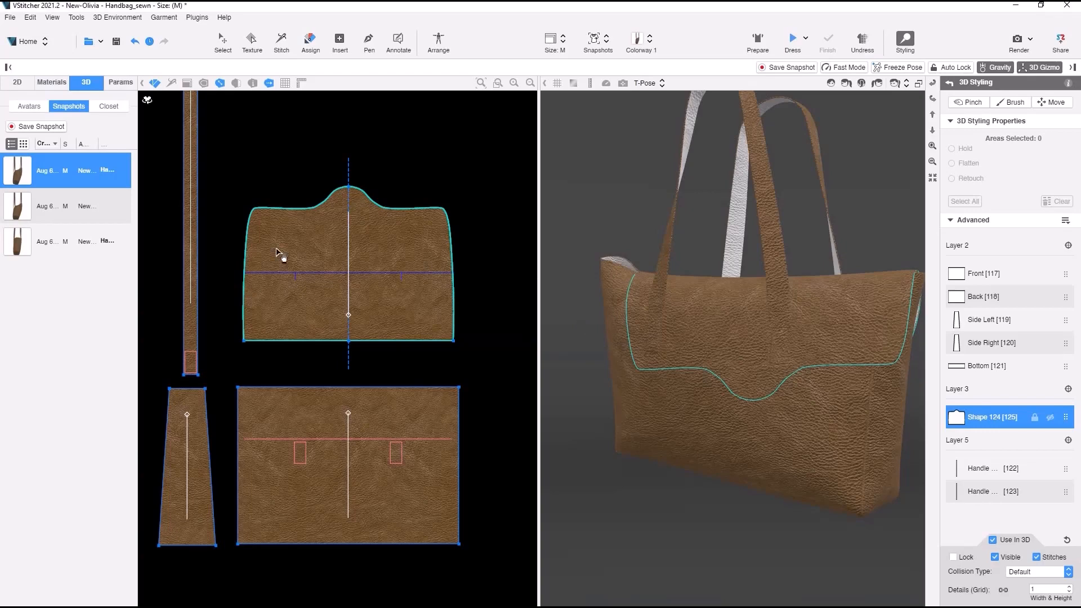
# Step: Restore the earliest saved snapshot of the open bag without its flap and examine its opening
pyautogui.click(97, 242)
pyautogui.click(76, 244)
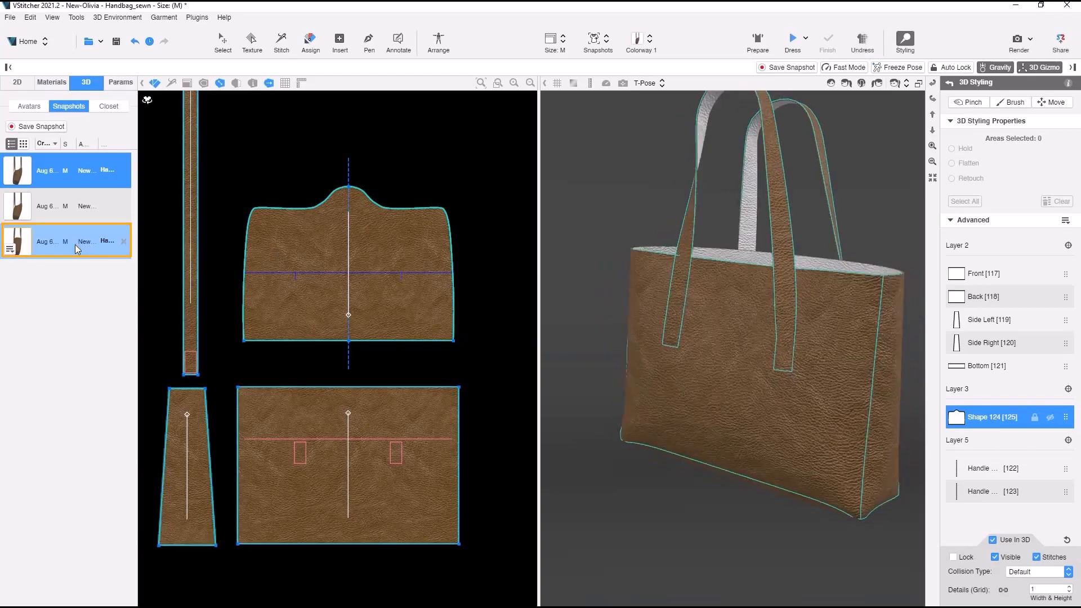
pyautogui.moveTo(616, 213); pyautogui.dragTo(604, 247)
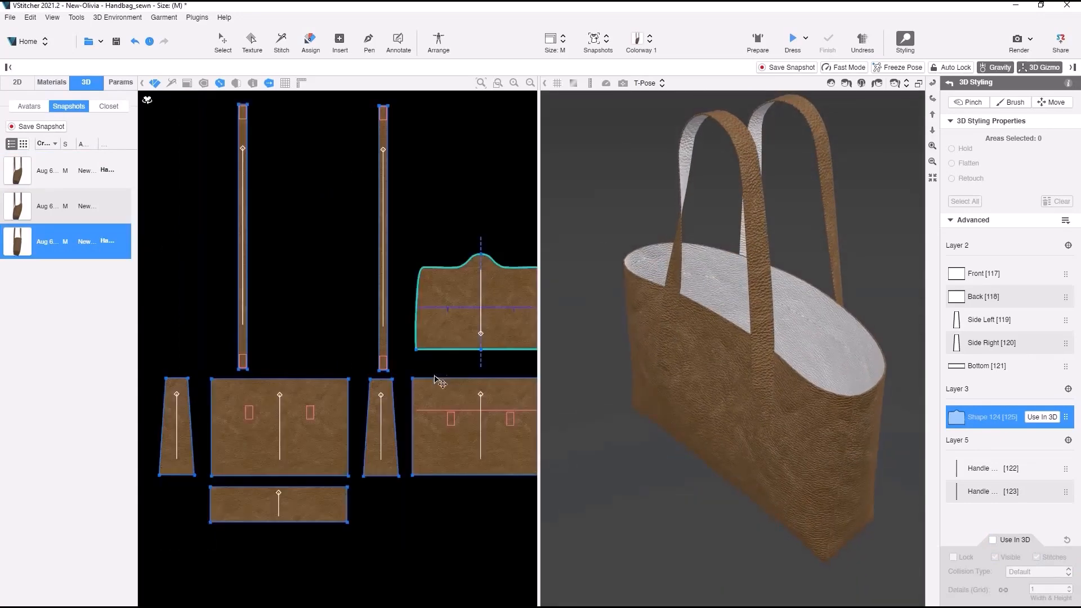
# Step: Clone the top edges of the front, back and both side pieces inward by offset, with Extend to Edges enabled
pyautogui.click(431, 378)
pyautogui.keyDown('shift'); pyautogui.click(383, 379); pyautogui.keyUp('shift')
pyautogui.keyDown('shift'); pyautogui.click(335, 379); pyautogui.keyUp('shift')
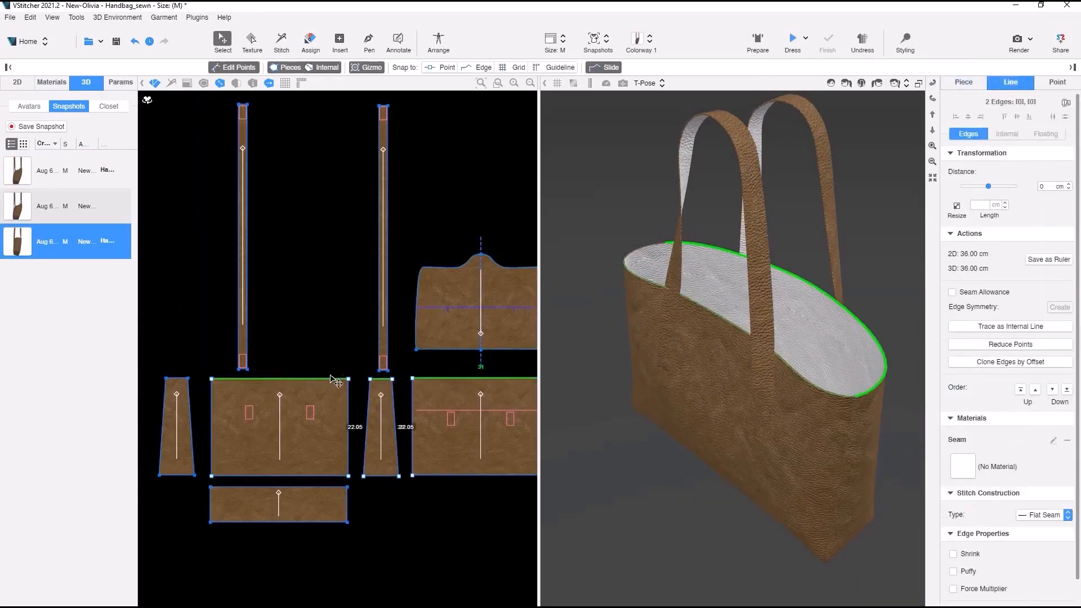
pyautogui.keyDown('shift'); pyautogui.click(173, 379); pyautogui.keyUp('shift')
pyautogui.keyDown('shift'); pyautogui.click(173, 378); pyautogui.keyUp('shift')
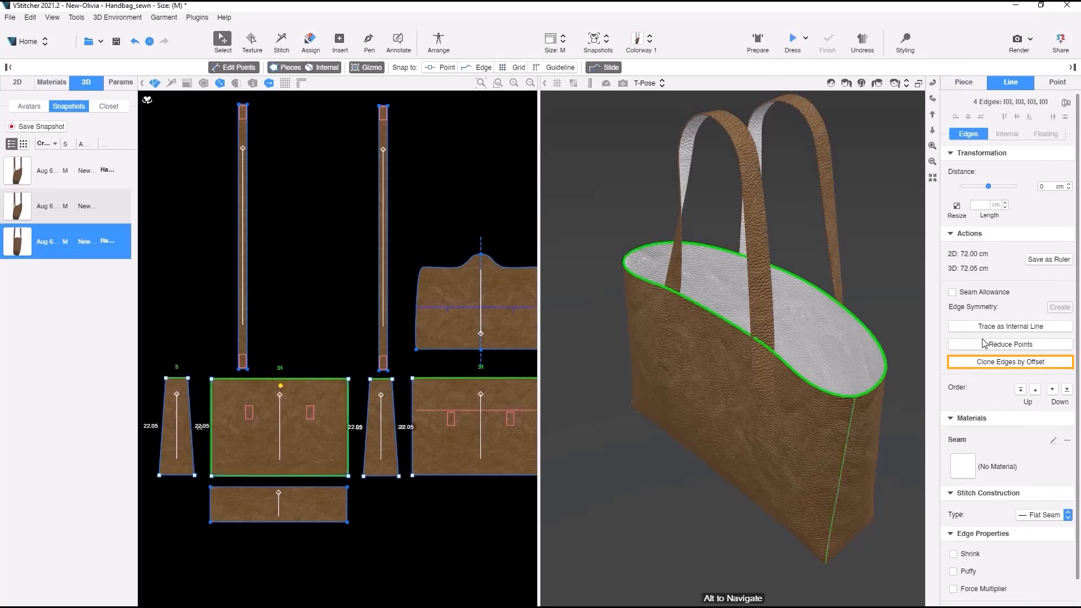
pyautogui.click(1011, 362)
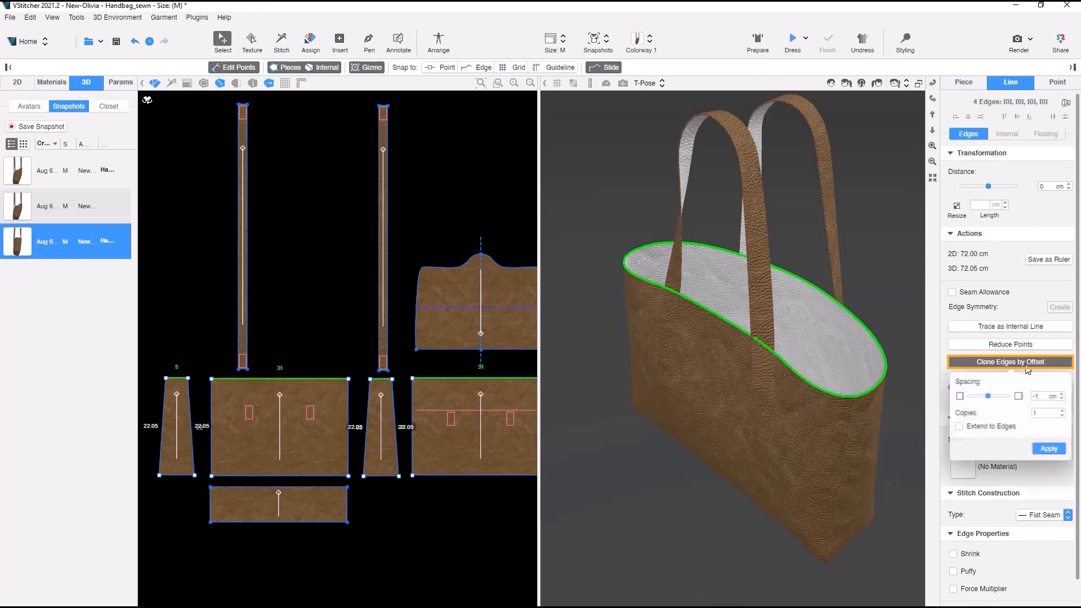
pyautogui.click(969, 426)
pyautogui.click(1049, 449)
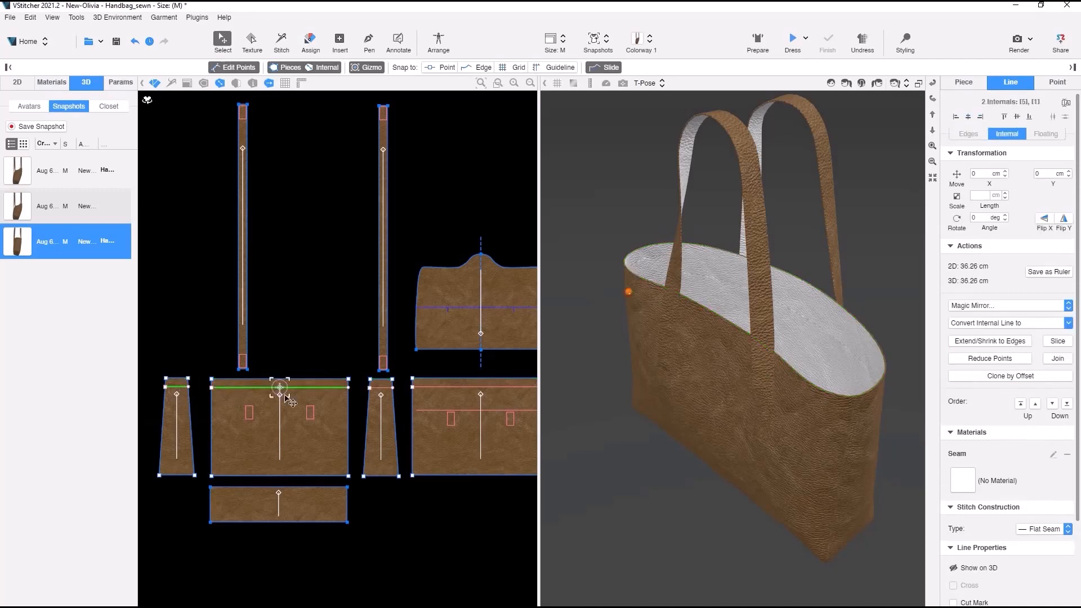
# Step: Enable Cut Mark for the offset internal lines on all four body pieces
pyautogui.keyDown('shift'); pyautogui.click(380, 387); pyautogui.keyUp('shift')
pyautogui.keyDown('shift'); pyautogui.click(432, 388); pyautogui.keyUp('shift')
pyautogui.scroll(-3, 996, 553)
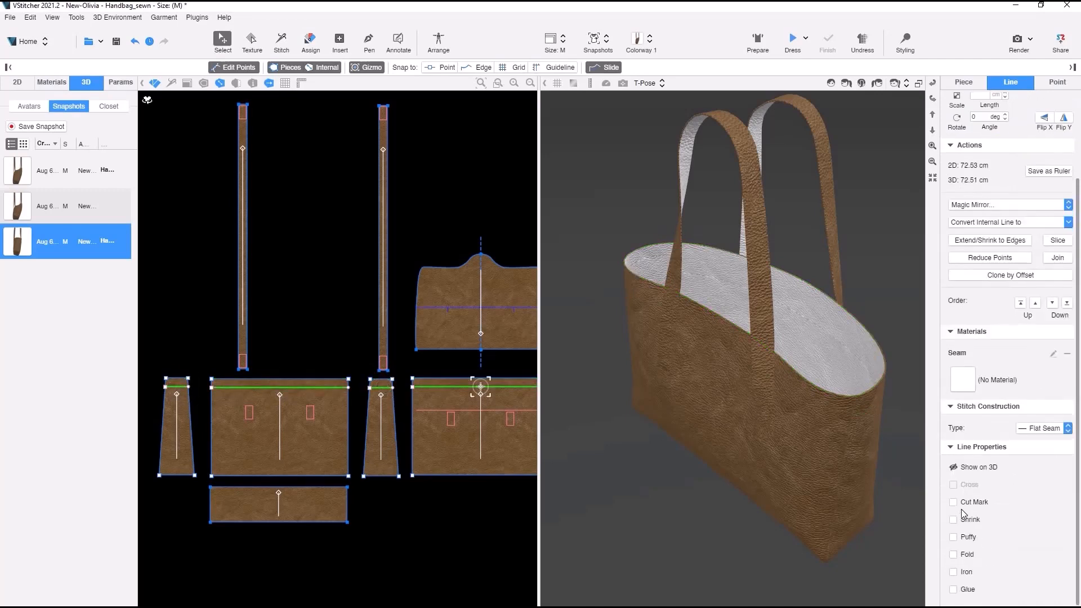
# Step: Search the Woven library for lining and add the polyester lining fabric to the garment
pyautogui.click(51, 82)
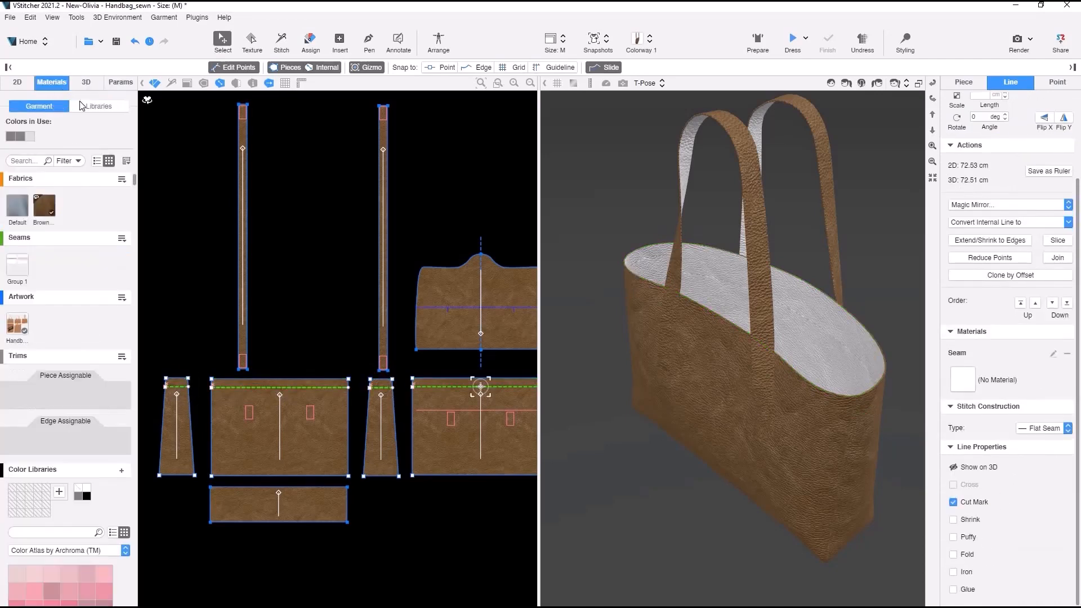
pyautogui.click(99, 106)
pyautogui.click(98, 126)
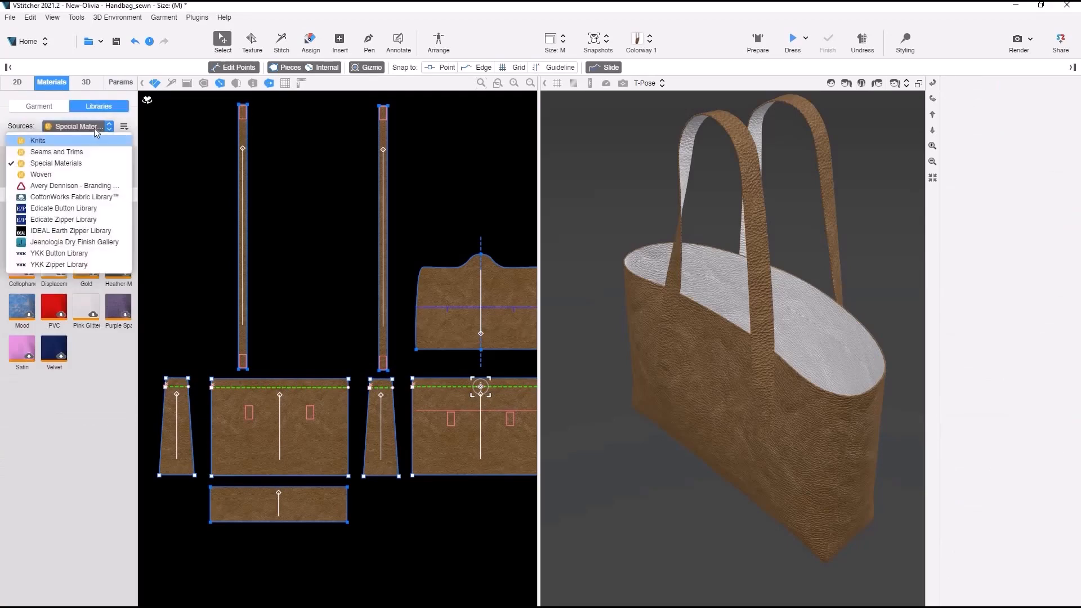
pyautogui.click(56, 175)
pyautogui.click(77, 158)
pyautogui.write('lining')
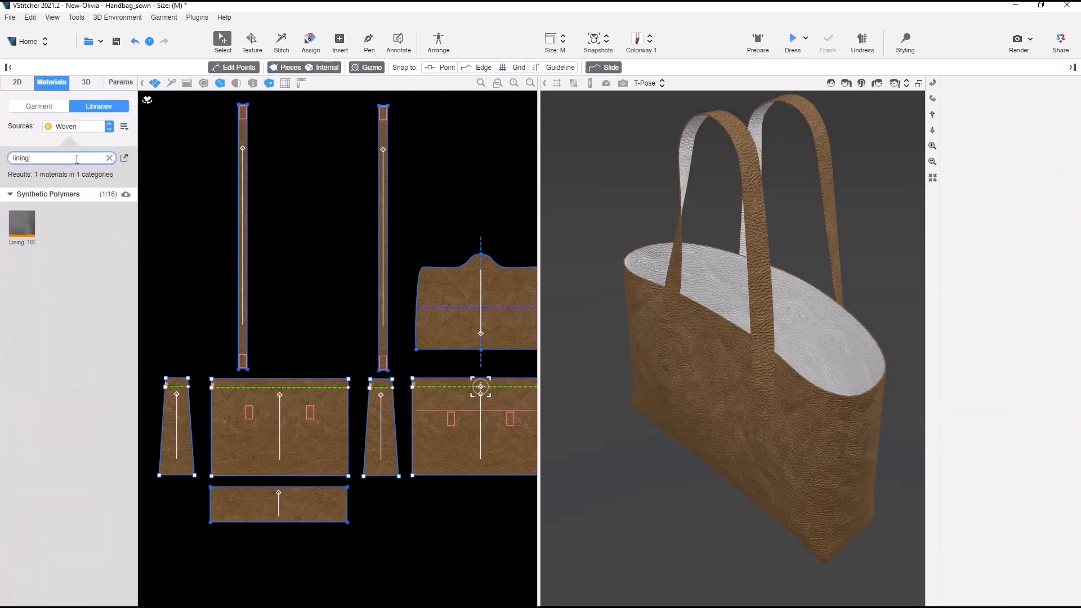
pyautogui.click(22, 222)
# Step: Duplicate the Brown Leather fabric and combine the copy with the lining in a fabric group
pyautogui.click(40, 106)
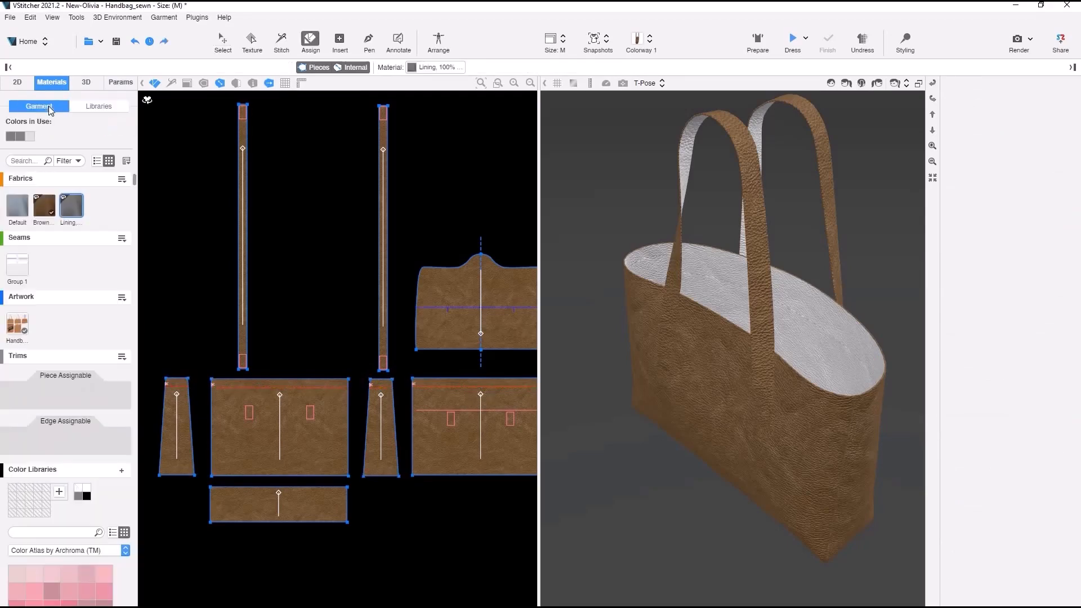
pyautogui.rightClick(46, 205)
pyautogui.click(36, 240)
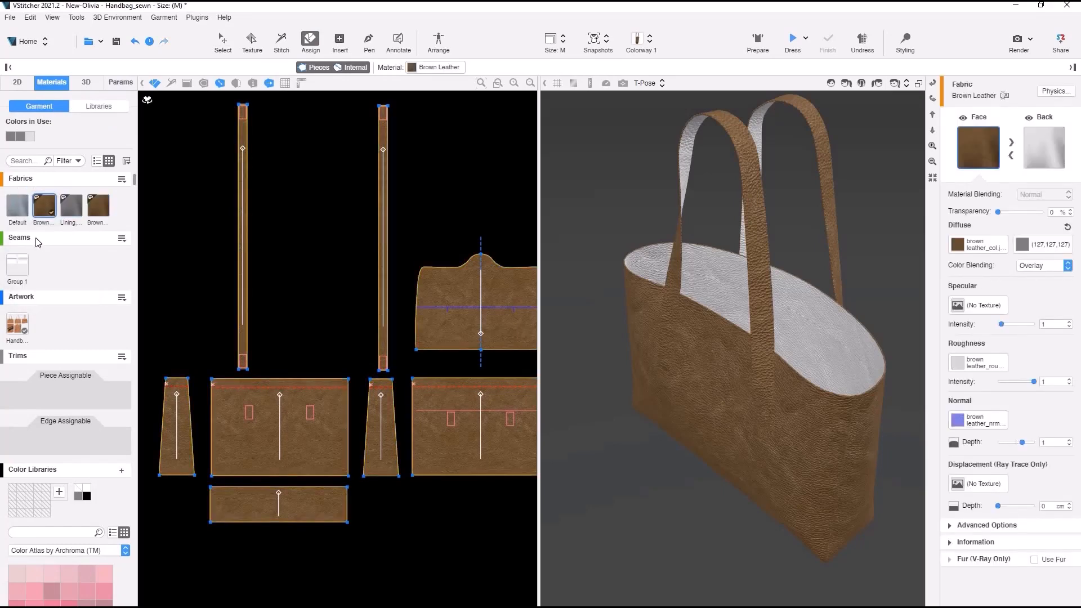
pyautogui.moveTo(105, 219); pyautogui.dragTo(104, 217)
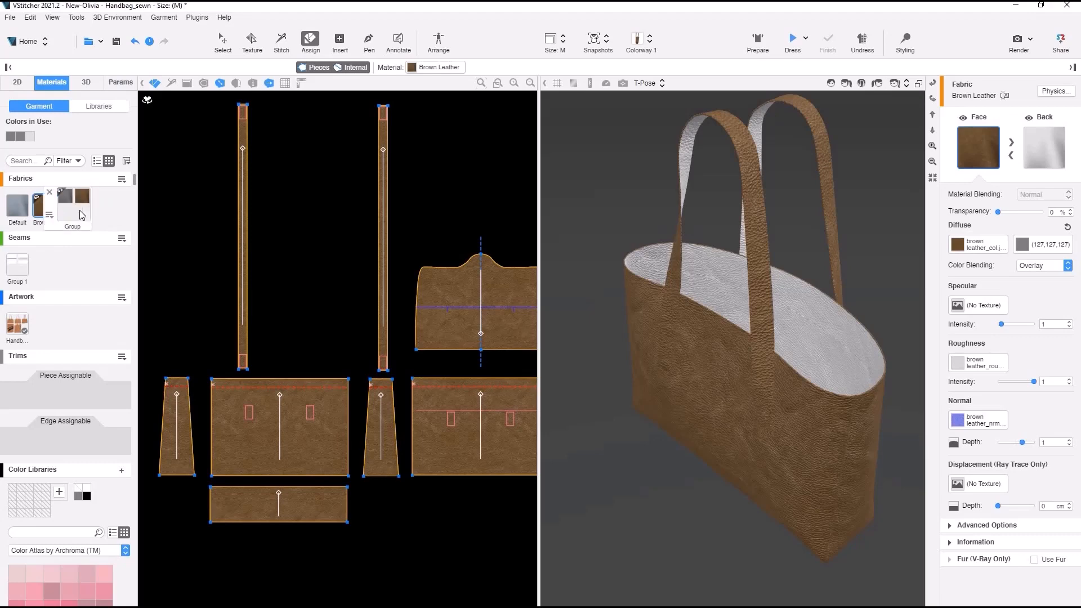
# Step: In the fabric group, hide the back of Brown Leather 1 and the face of the lining
pyautogui.click(82, 213)
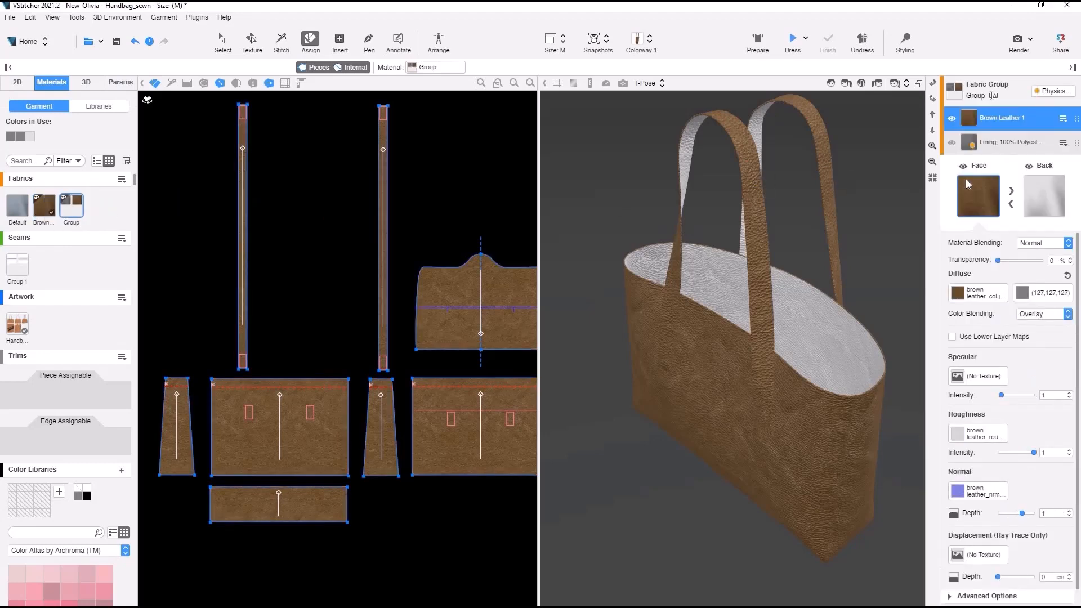
pyautogui.click(1028, 167)
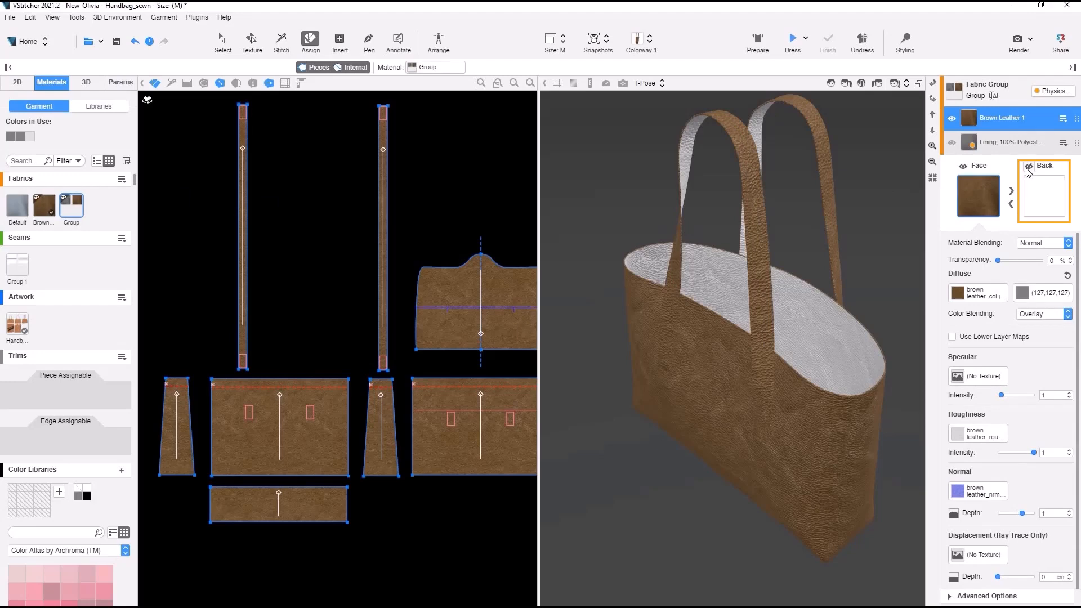
pyautogui.click(963, 169)
pyautogui.click(962, 166)
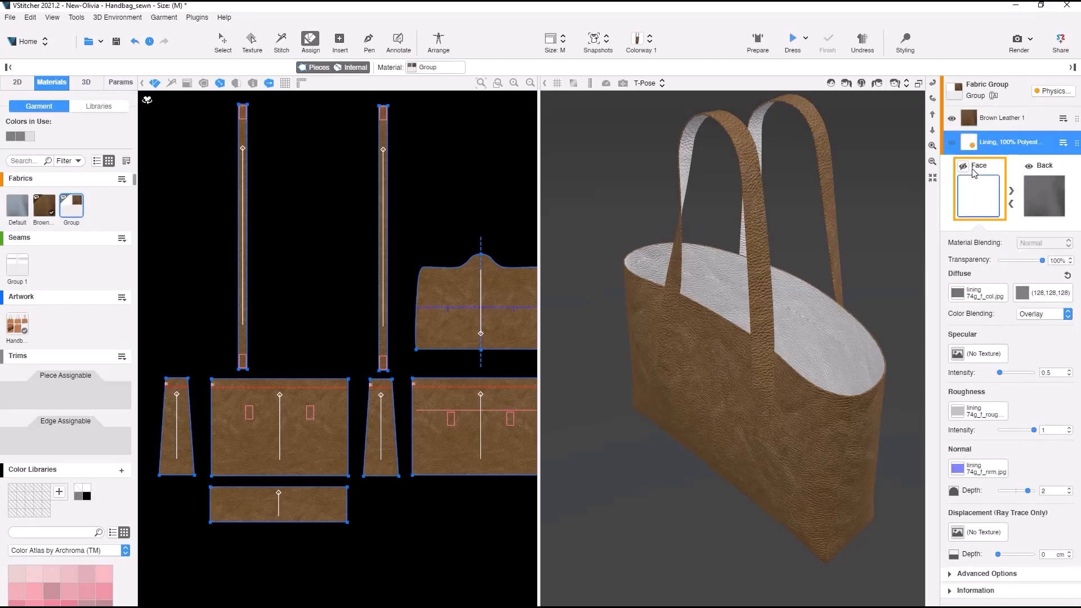
# Step: Color the lining's back pink (230,138,138) and set its color blending to Recolor
pyautogui.click(1022, 294)
pyautogui.click(983, 375)
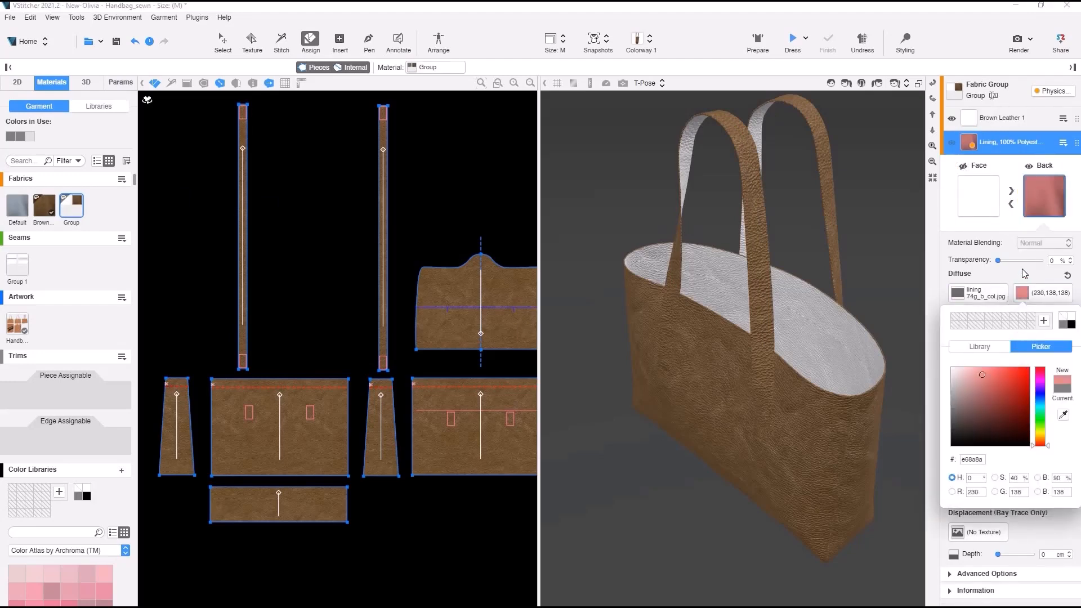
pyautogui.click(1023, 273)
pyautogui.click(1044, 314)
pyautogui.click(1045, 350)
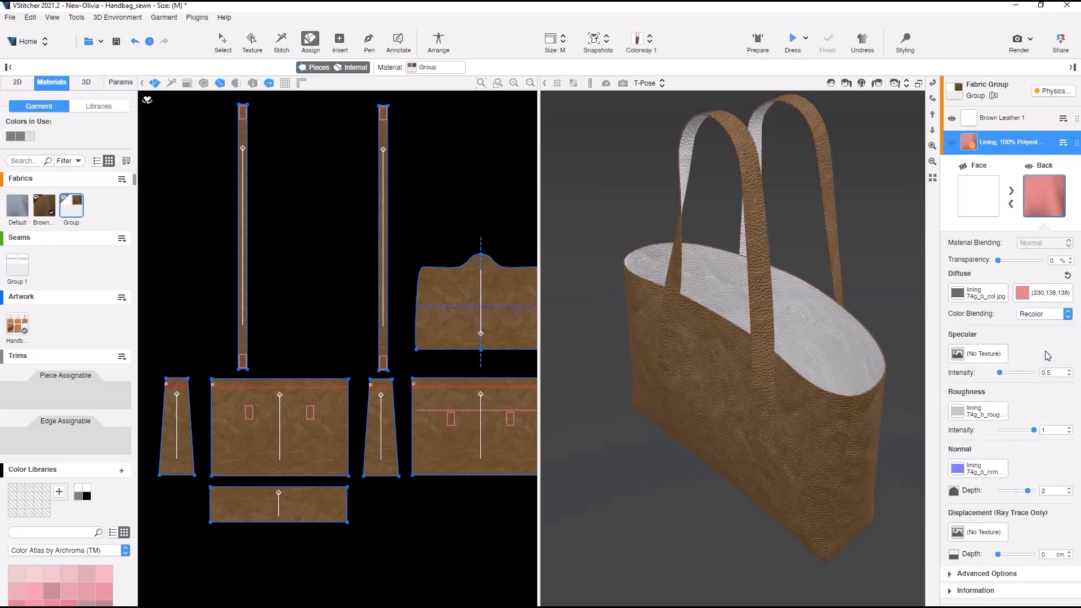
# Step: Assign the fabric group to the four body pieces below their cut lines, then drape the bag and finish the simulation
pyautogui.click(186, 431)
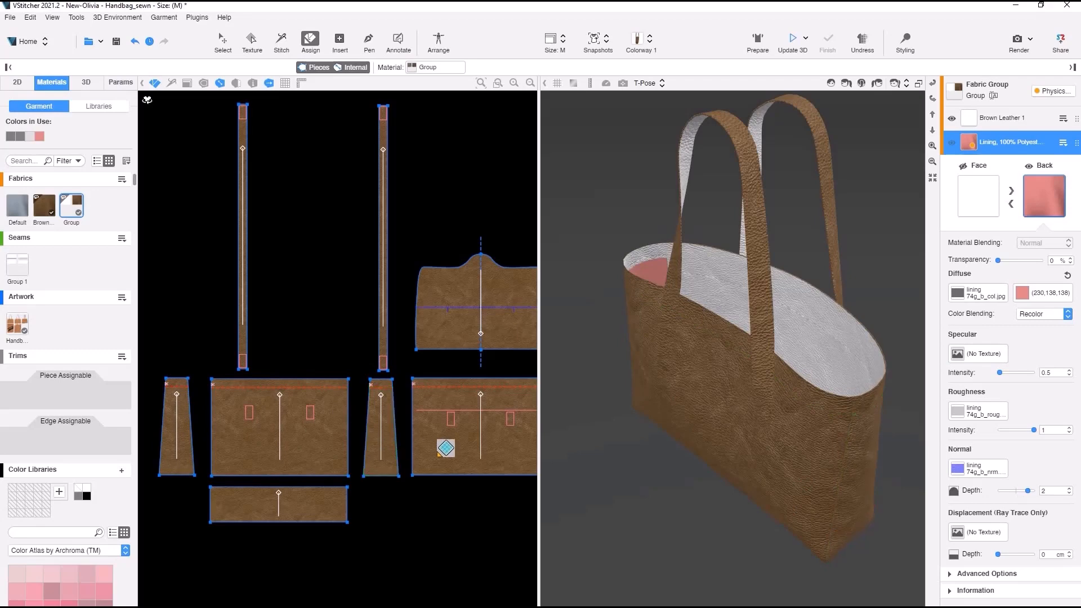
pyautogui.click(444, 448)
pyautogui.click(792, 41)
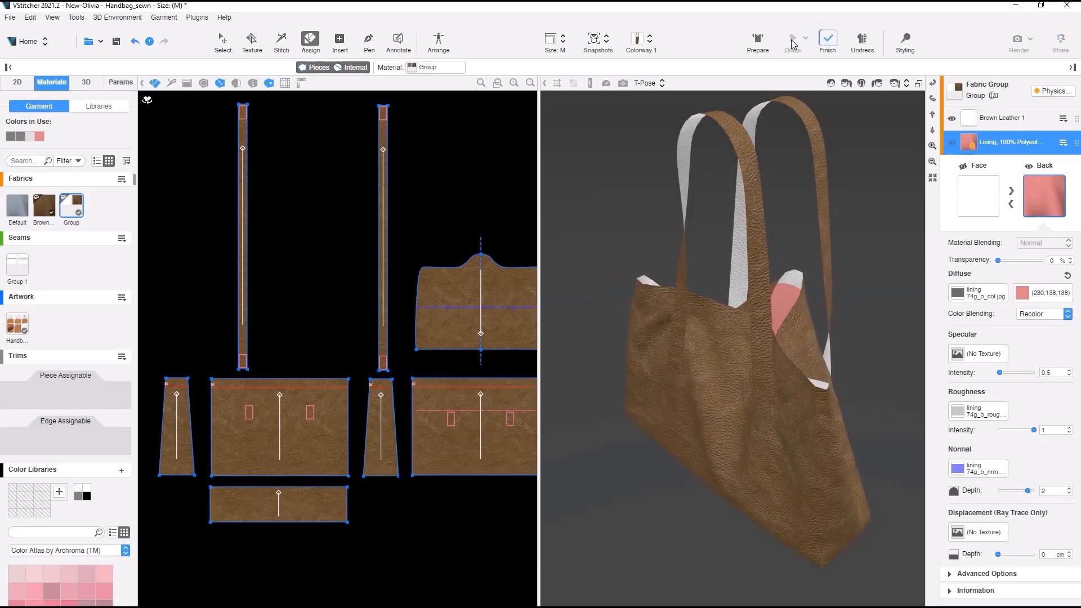
pyautogui.click(828, 39)
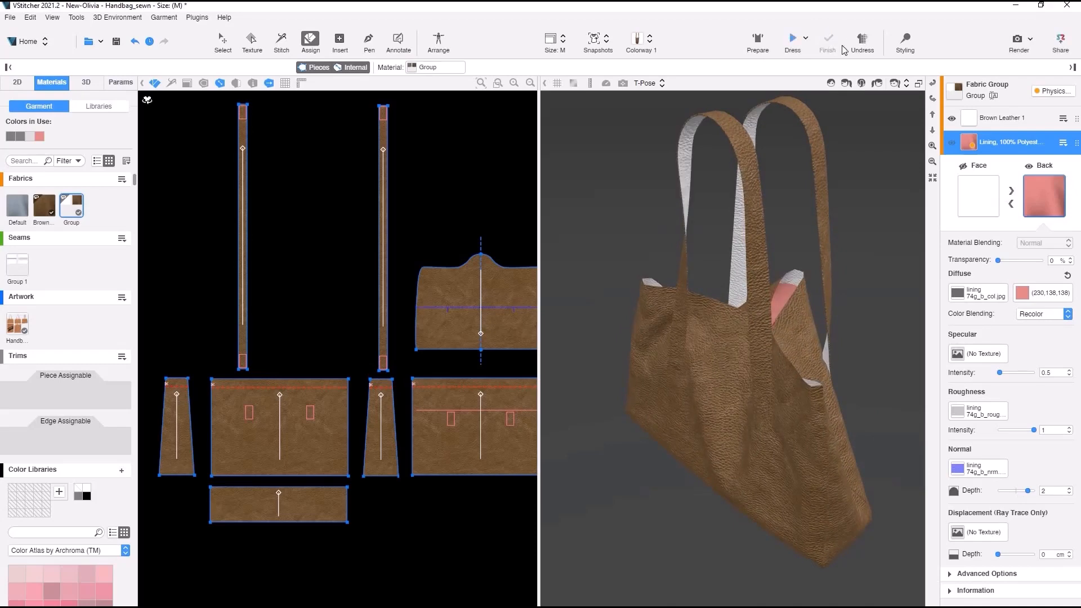
# Step: Set the lining's Bend to 10000 dyn*cm and Stretch to 350 N/m in both width and length
pyautogui.click(1051, 91)
pyautogui.doubleClick(510, 253)
pyautogui.write('10000')
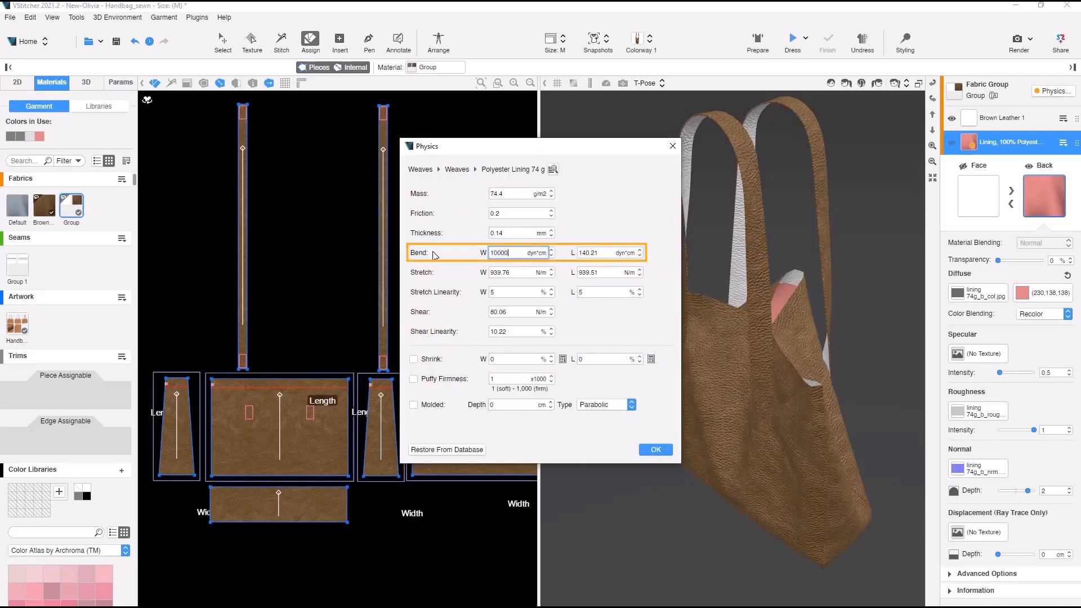
pyautogui.press('Tab')
pyautogui.write('10')
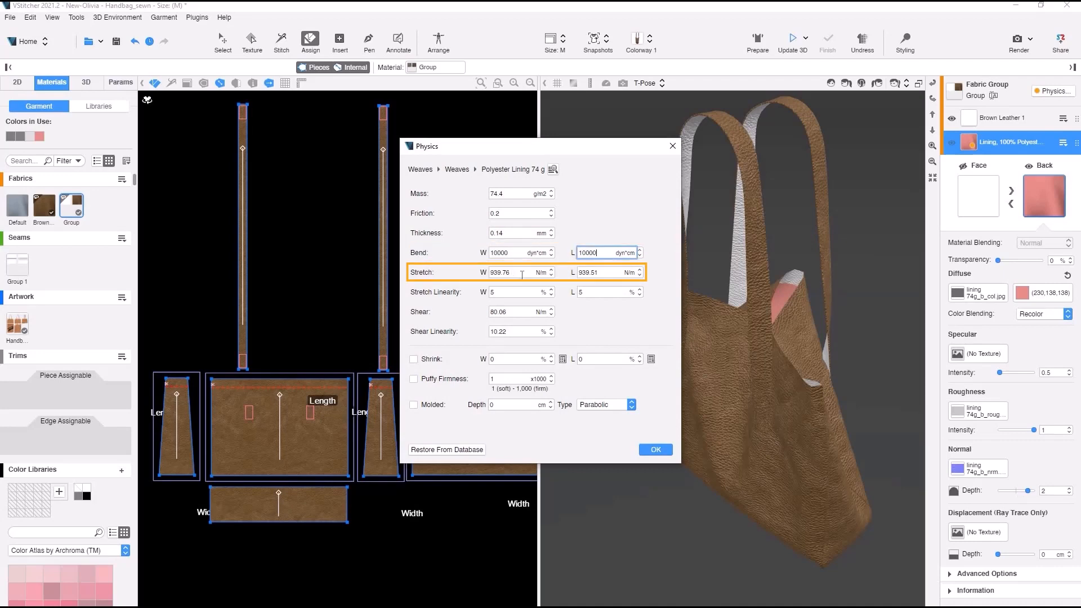
pyautogui.press('Tab')
pyautogui.write('350')
pyautogui.press('Tab')
pyautogui.write('35')
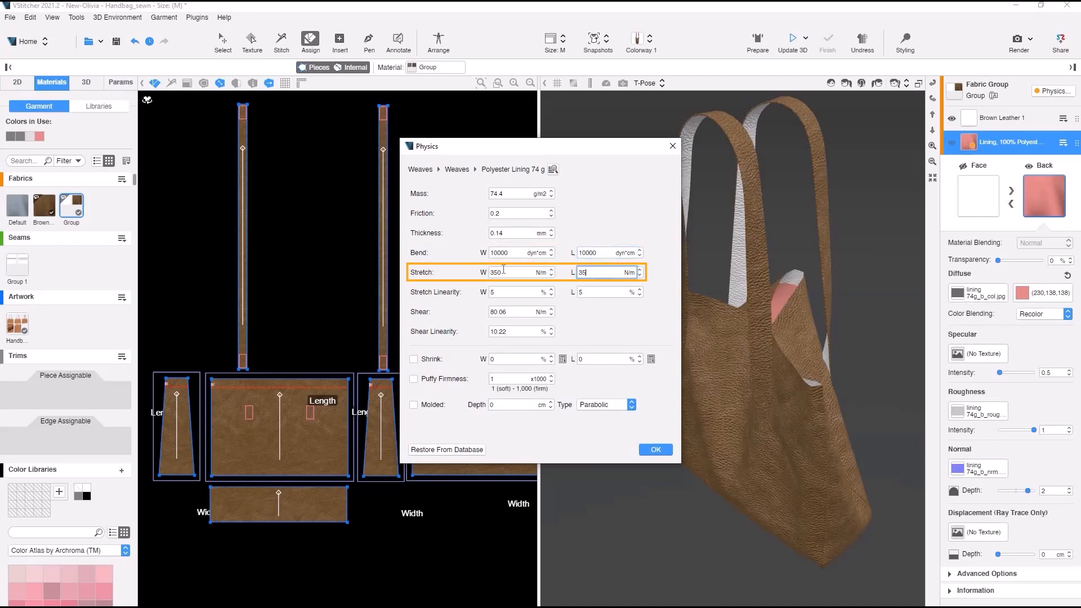
pyautogui.write('0')
# Step: Set the lining's Shear to 350 N/m, then drape the bag again and finish the simulation
pyautogui.click(510, 311)
pyautogui.write('3')
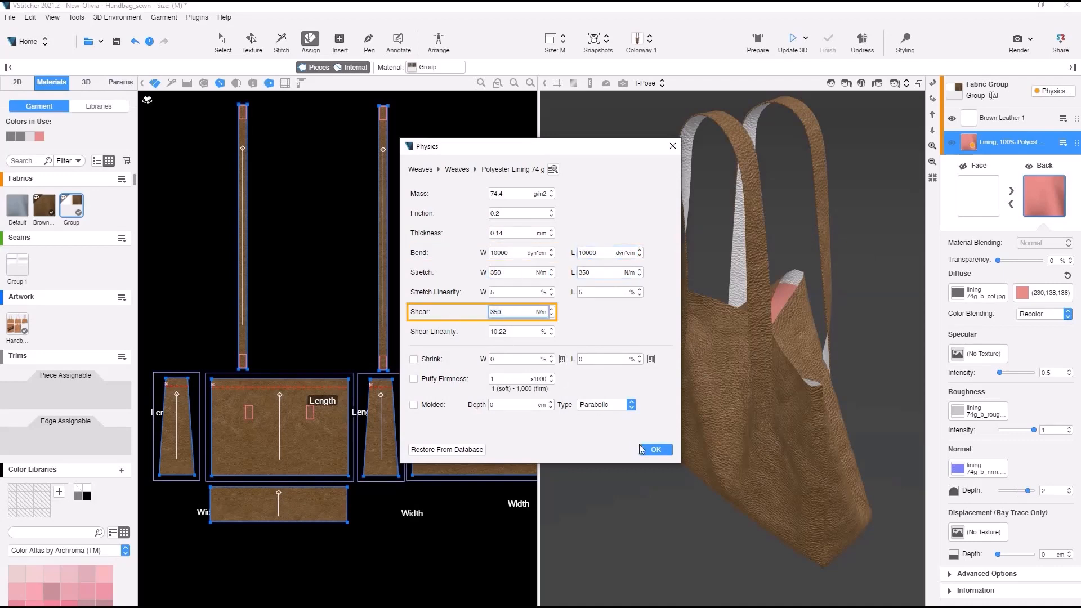
pyautogui.click(642, 449)
pyautogui.click(794, 39)
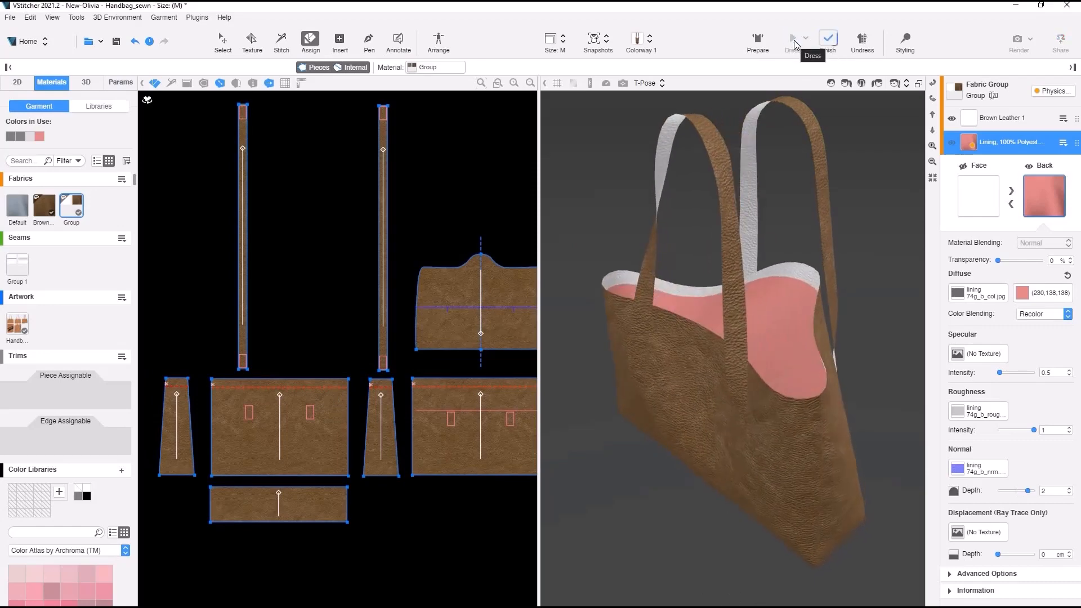
pyautogui.click(828, 39)
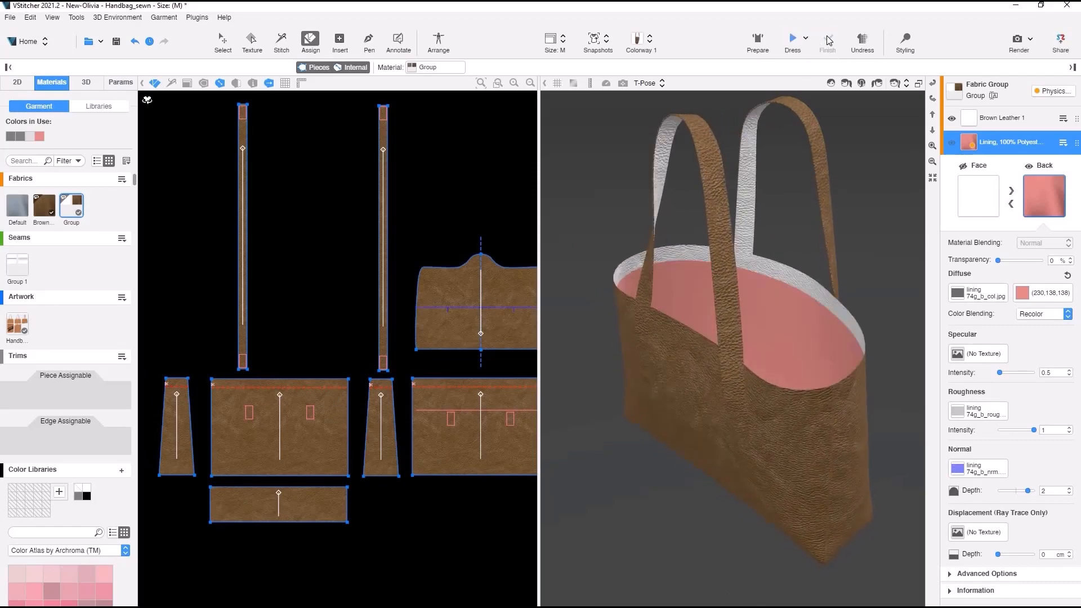
# Step: Set the Brown Leather fabric's thickness to 4 mm and drape the bag again, checking its interior
pyautogui.click(997, 120)
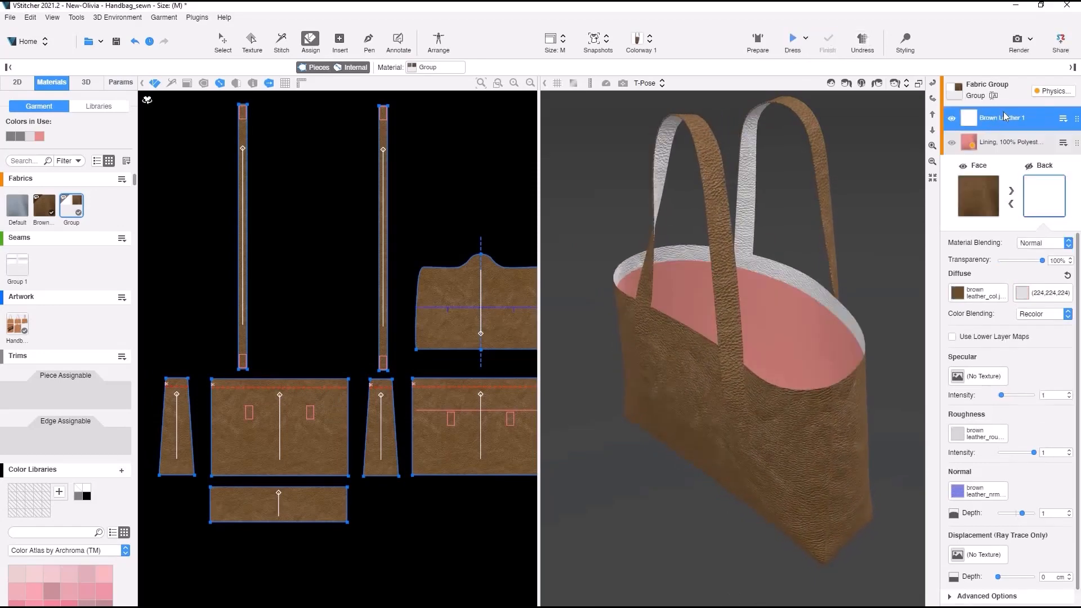
pyautogui.click(1053, 91)
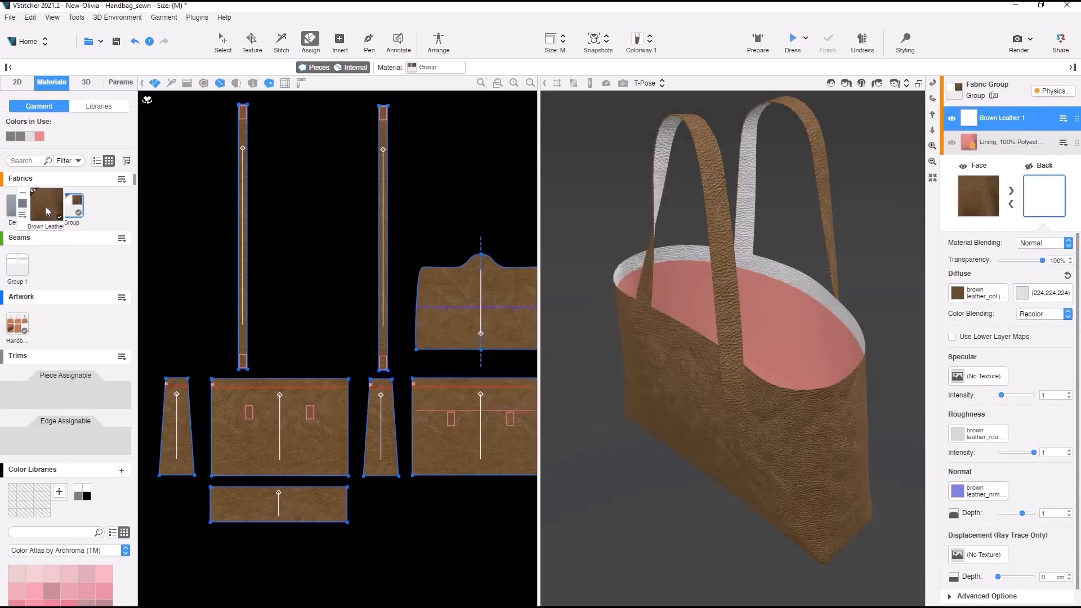
pyautogui.click(44, 206)
pyautogui.click(1053, 91)
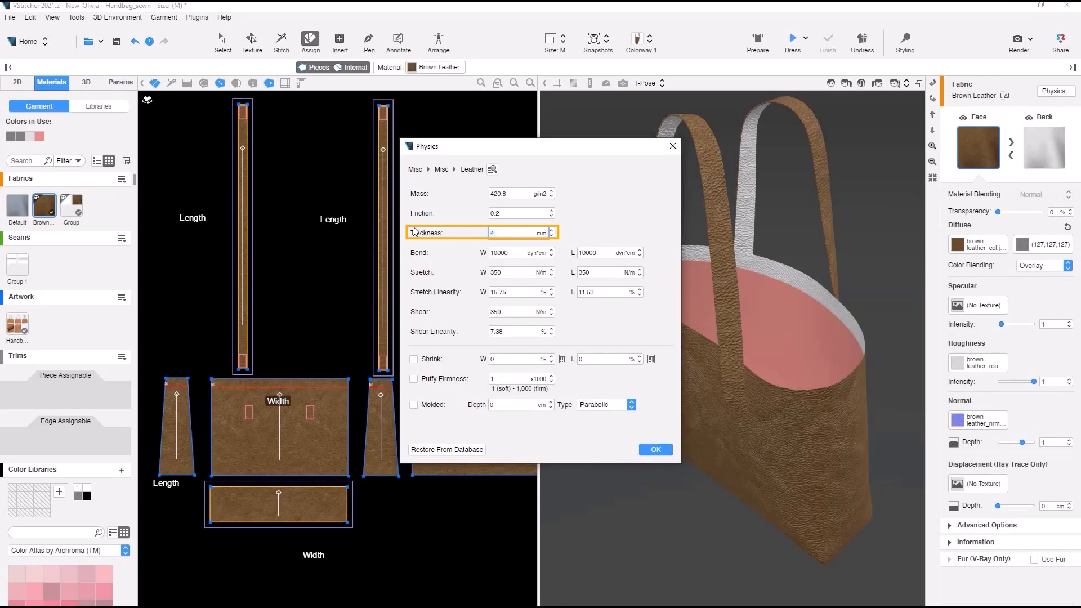
pyautogui.click(656, 449)
pyautogui.click(793, 42)
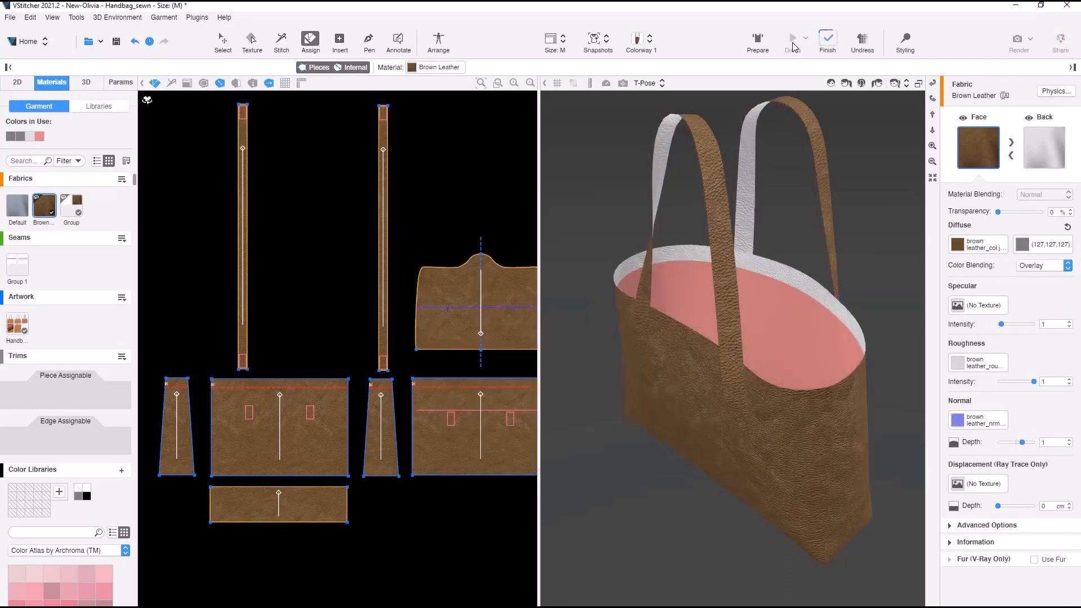
pyautogui.moveTo(870, 141); pyautogui.dragTo(840, 155, button='right')
pyautogui.moveTo(839, 155); pyautogui.dragTo(811, 174, button='right')
# Step: Set the thickness of the lining in the fabric group to 4 mm and drape the bag again
pyautogui.click(1014, 143)
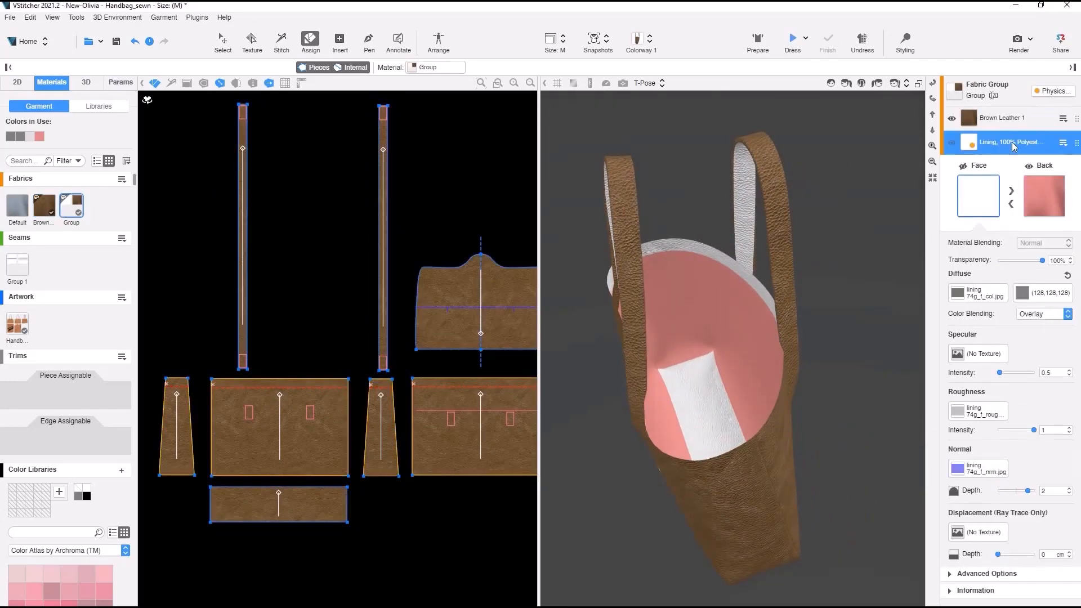
pyautogui.click(1046, 94)
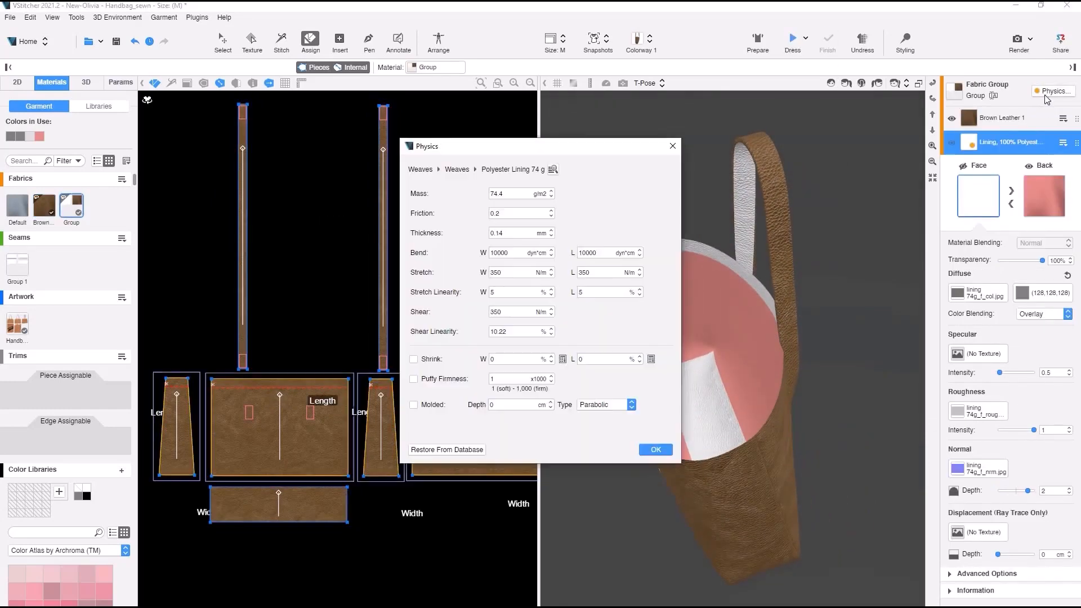
pyautogui.moveTo(505, 233); pyautogui.dragTo(454, 238)
pyautogui.write('4')
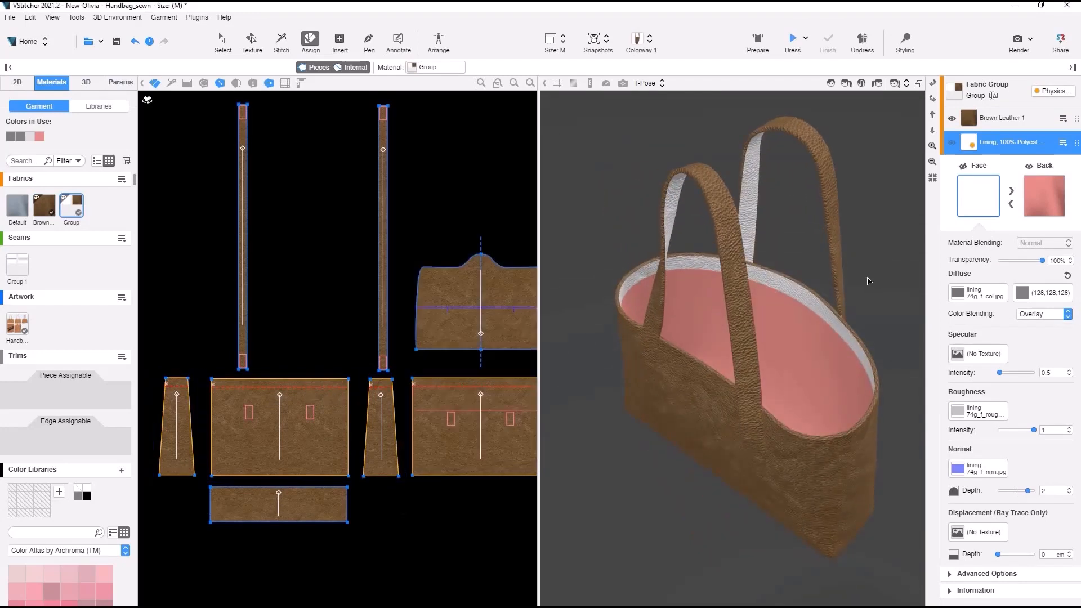
# Step: Assign the Group 1 seam to the long side edges and short end edges of both handle straps
pyautogui.click(26, 263)
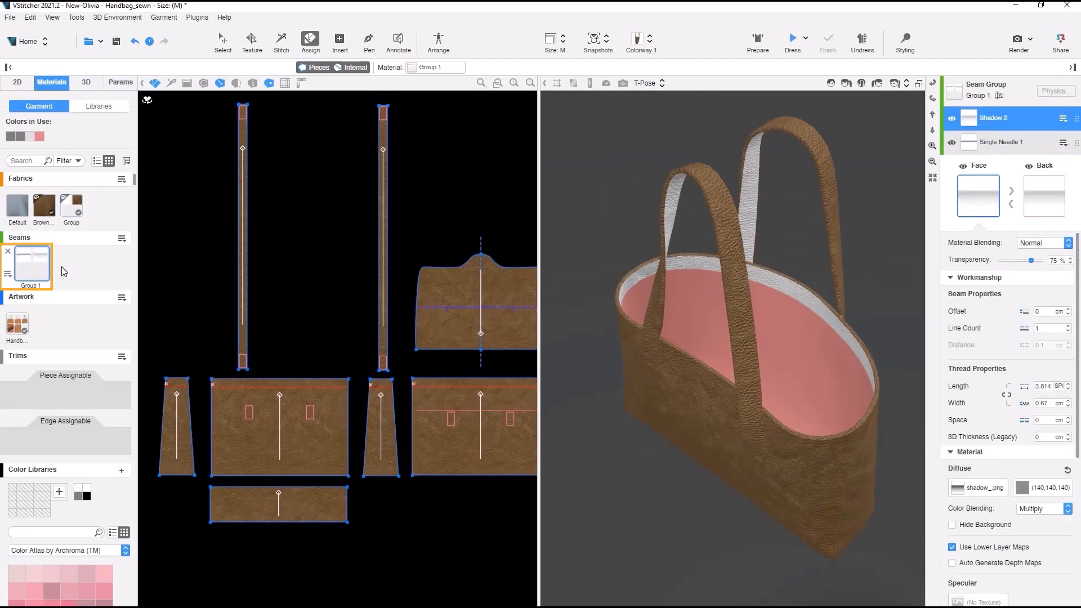
pyautogui.click(248, 329)
pyautogui.scroll(5, 228, 336)
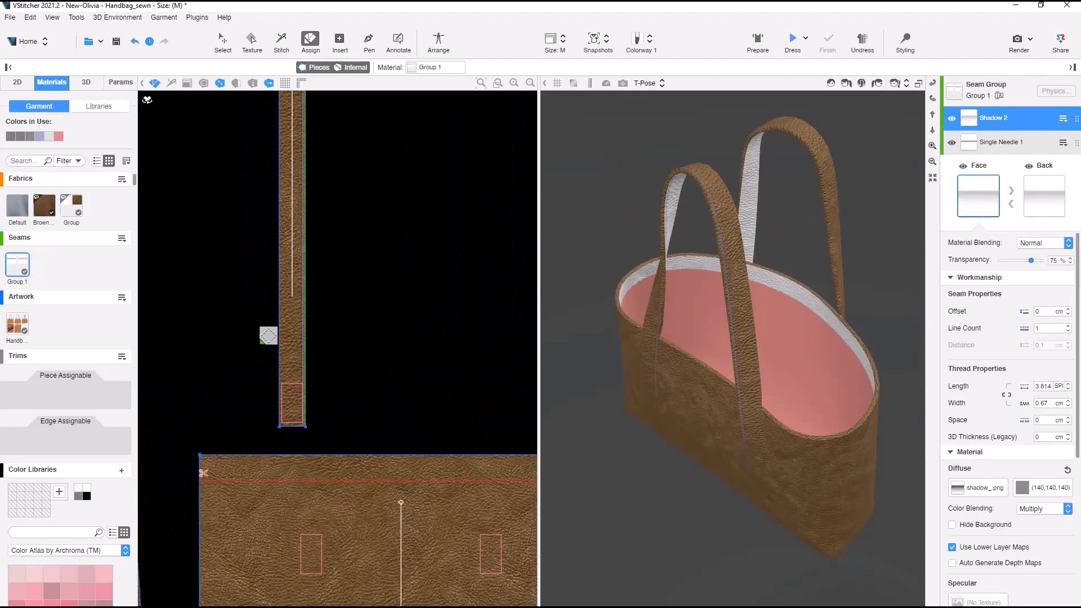
pyautogui.scroll(4, 310, 423)
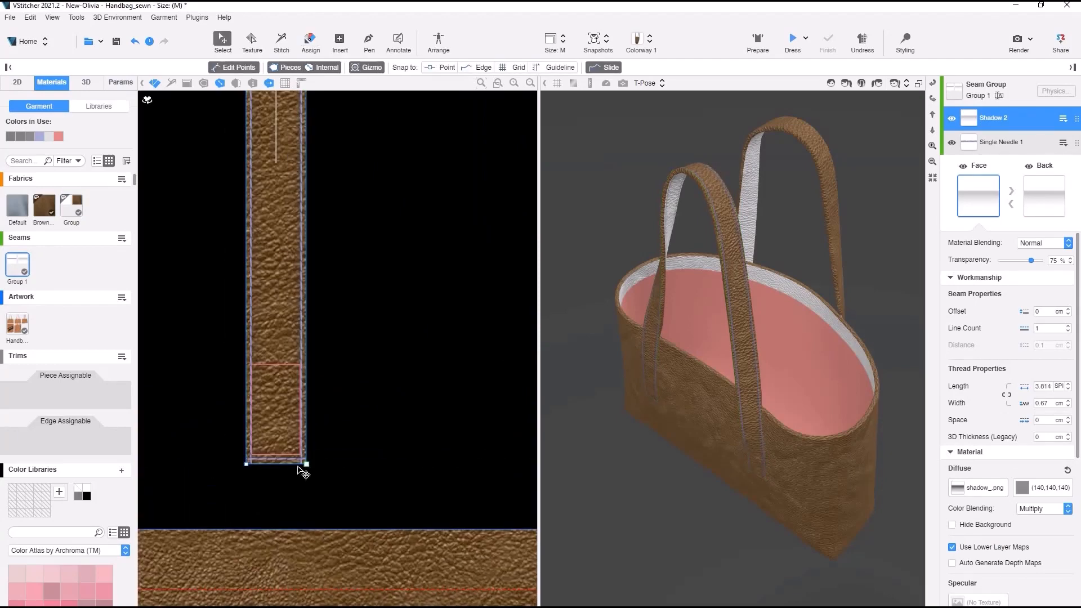
pyautogui.click(303, 464)
pyautogui.keyDown('shift'); pyautogui.click(251, 465); pyautogui.keyUp('shift')
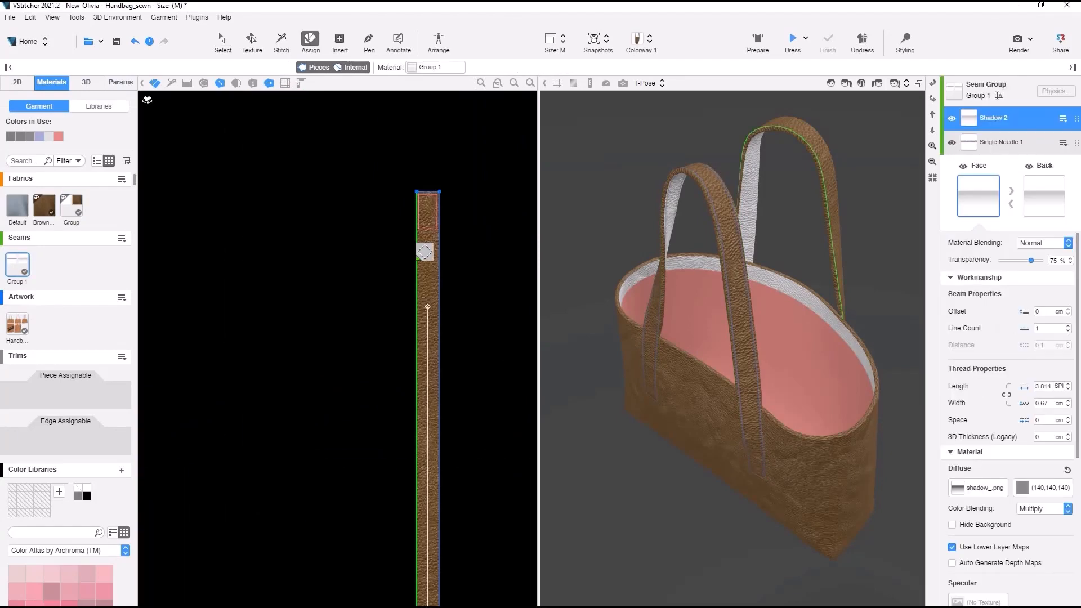
pyautogui.click(417, 261)
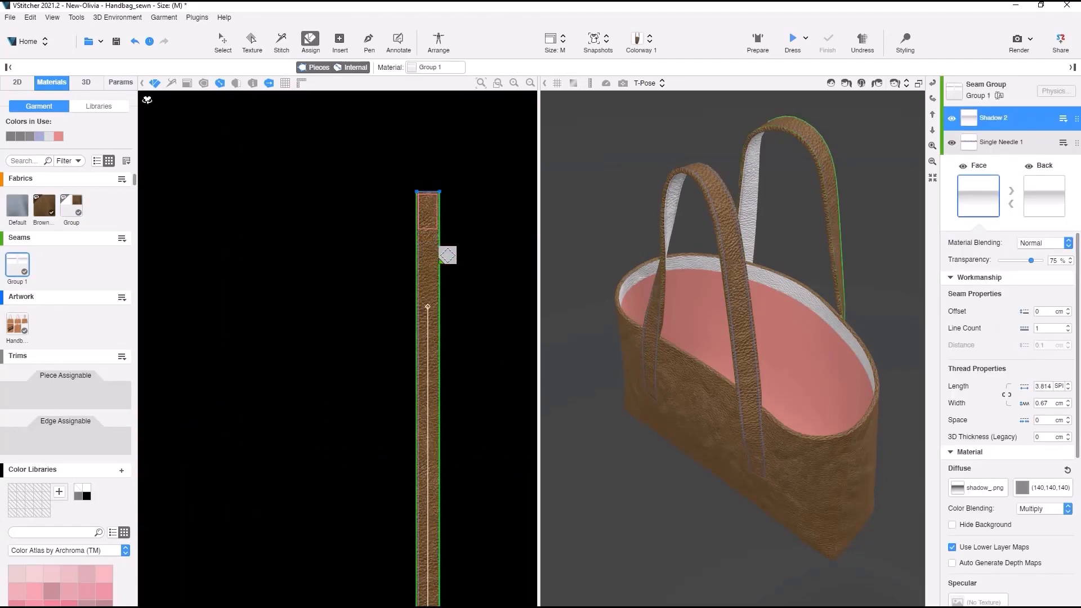
pyautogui.press('Escape')
pyautogui.moveTo(465, 403); pyautogui.dragTo(449, 217, button='middle')
pyautogui.moveTo(468, 494); pyautogui.dragTo(439, 357, button='middle')
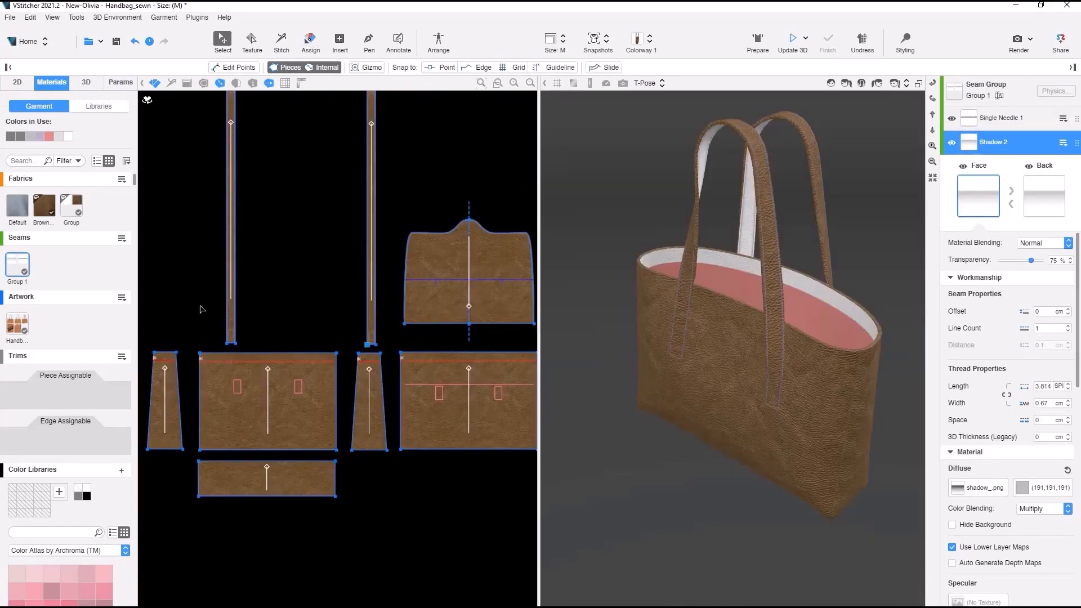
# Step: Clone the Group 1 seam and assign the clone to the top edges of the four body pieces
pyautogui.click(5, 271)
pyautogui.click(19, 310)
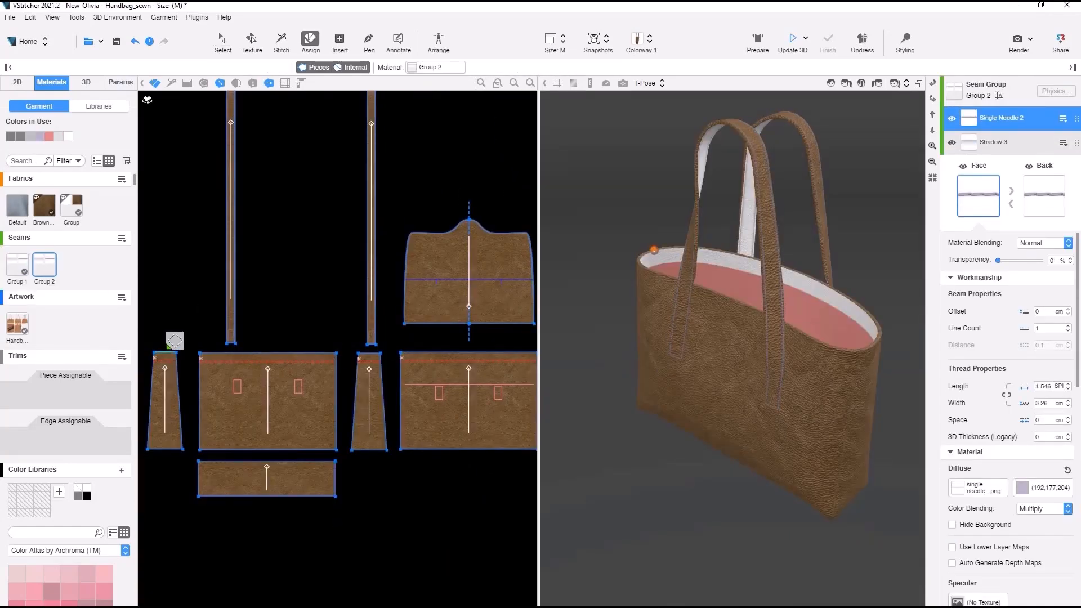
pyautogui.click(168, 352)
pyautogui.click(253, 353)
pyautogui.click(362, 353)
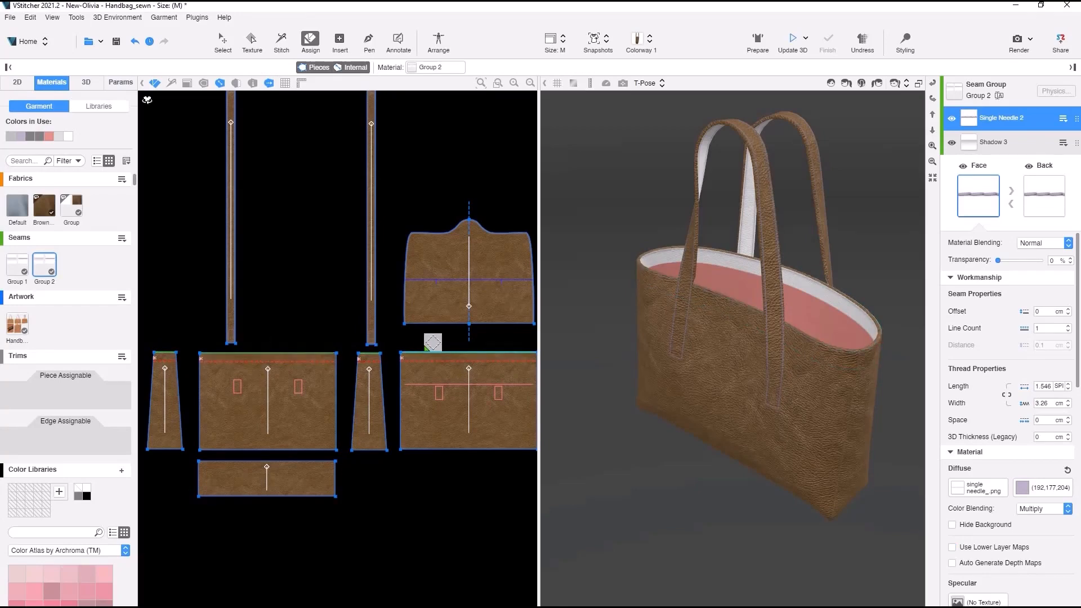
# Step: Hide the face side of both the stitch and shadow layers in the Group 2 seam
pyautogui.click(964, 166)
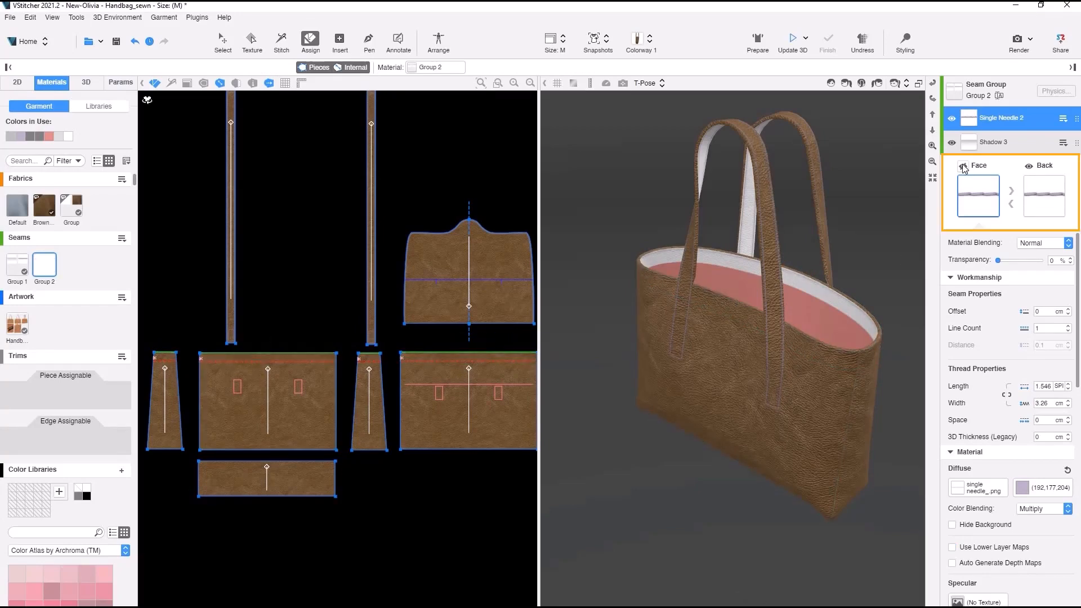
pyautogui.click(1014, 144)
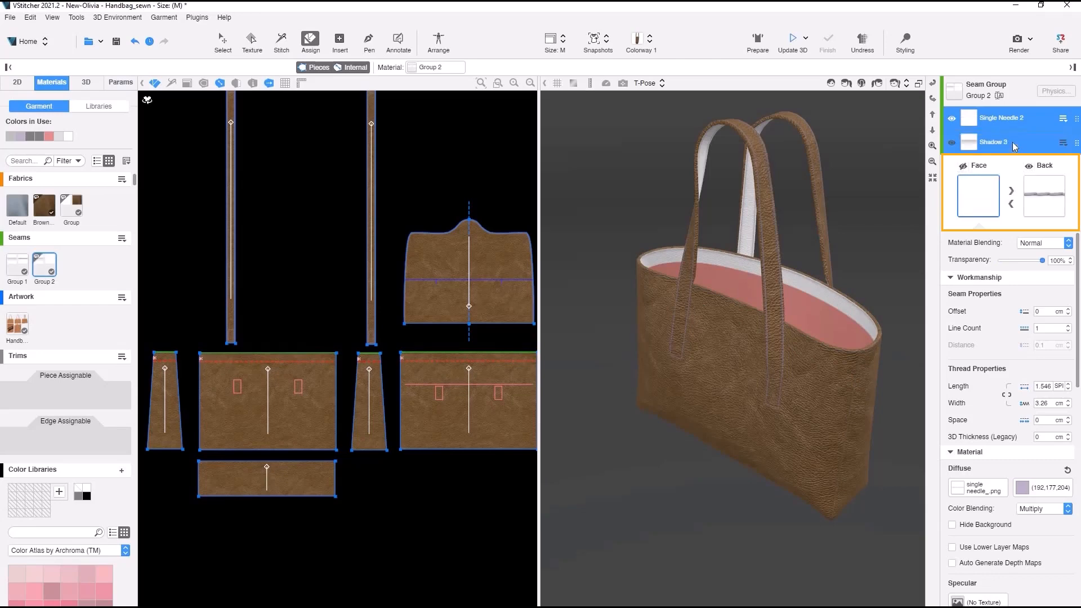
pyautogui.click(963, 167)
# Step: Set the line count to 2 for the back-side shadow and stitch in Group 2, spacing the stitch lines 1.2 cm apart
pyautogui.click(1037, 181)
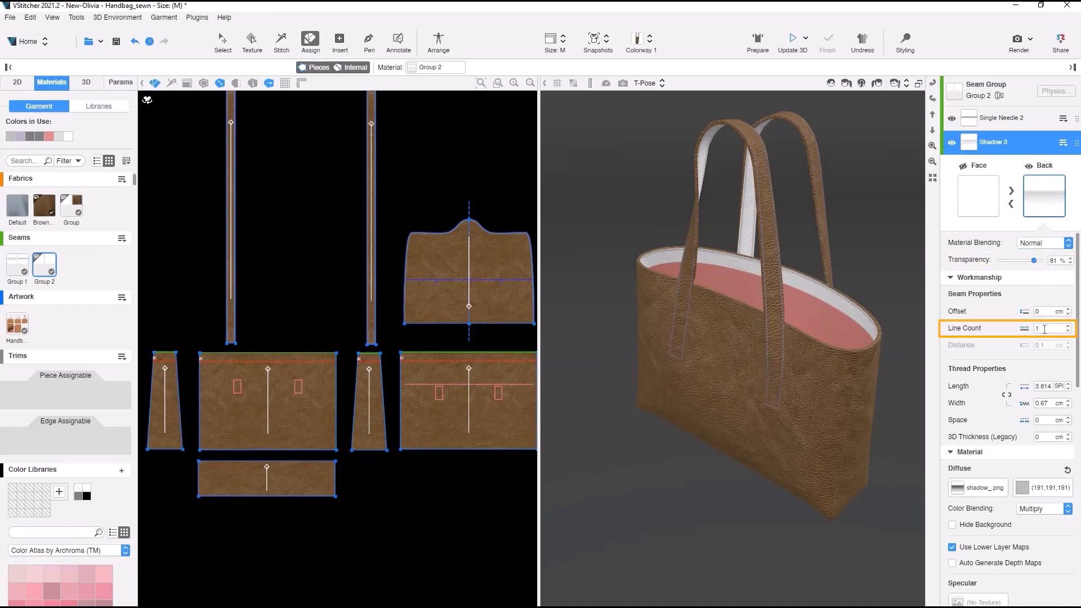
pyautogui.moveTo(1046, 330); pyautogui.dragTo(1016, 331)
pyautogui.press('Tab')
pyautogui.write('1')
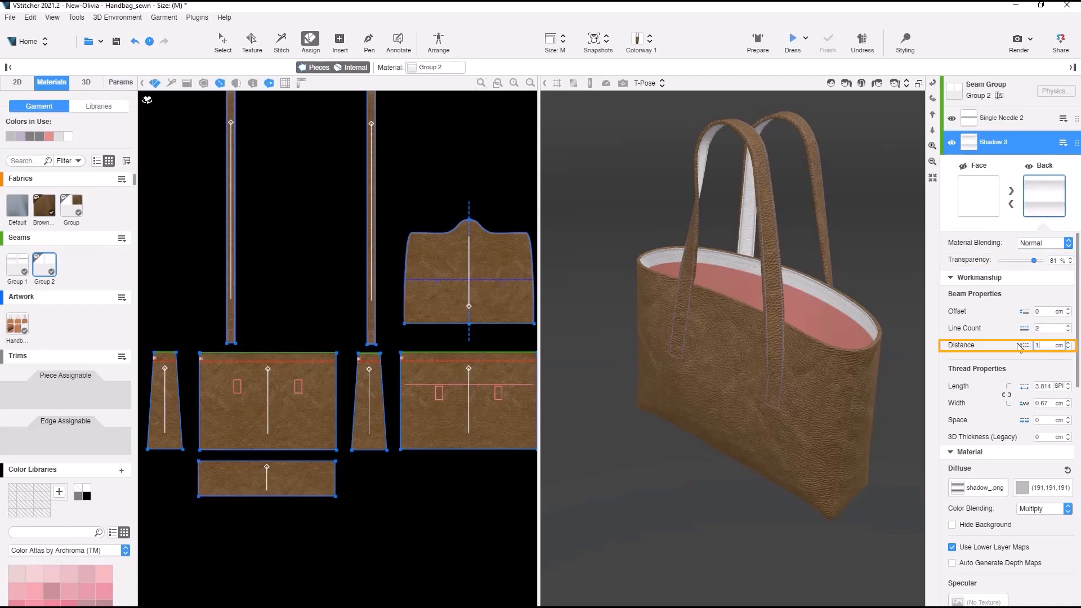
pyautogui.click(1018, 118)
pyautogui.moveTo(1047, 330); pyautogui.dragTo(1017, 331)
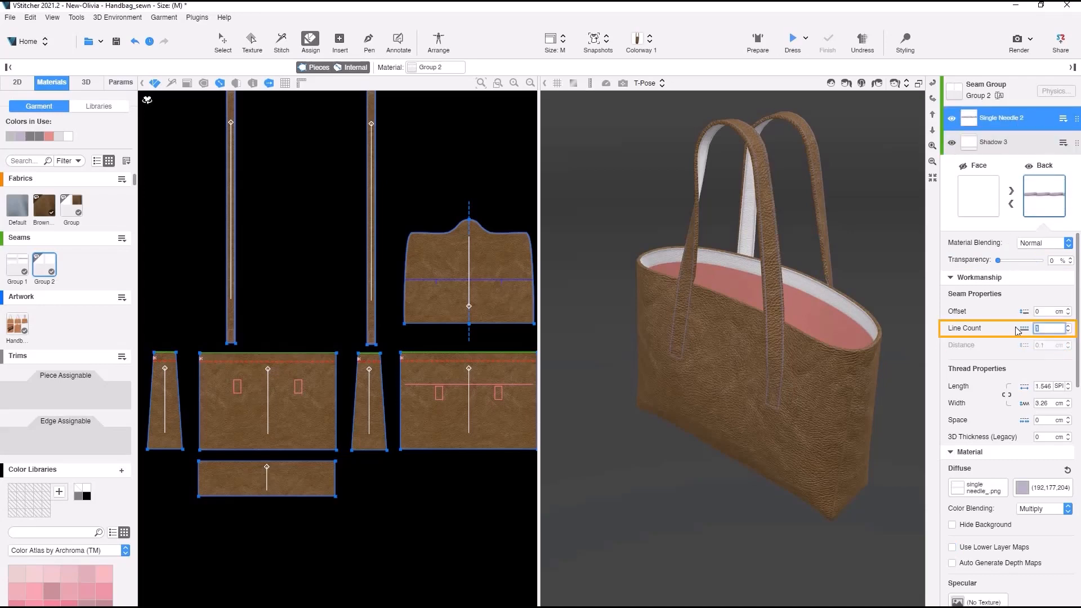
pyautogui.press('Tab')
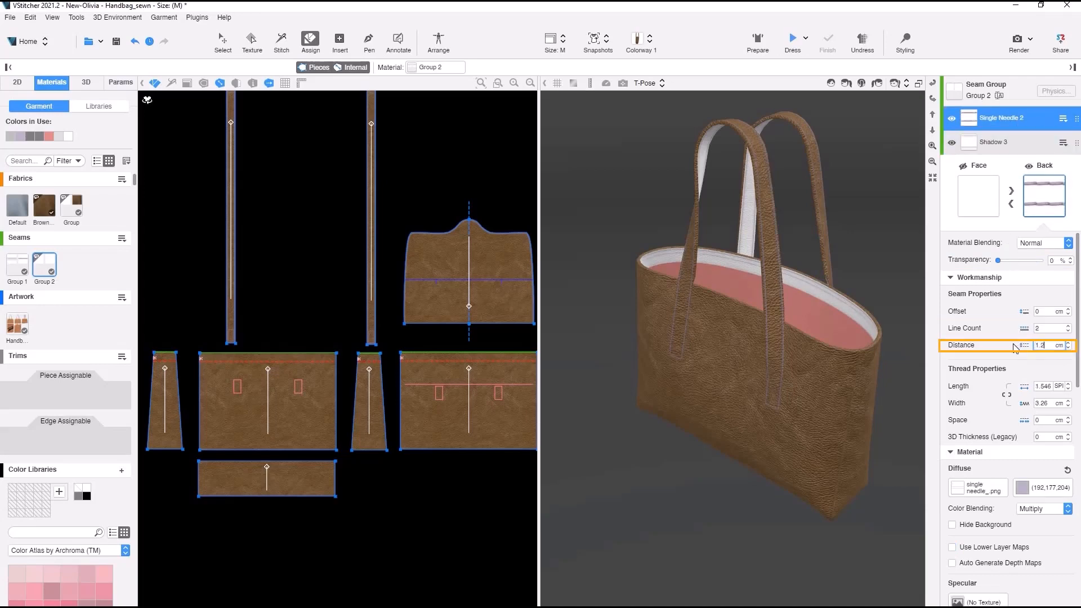
# Step: Load the Handbag 2 snapshot and assign the Group 1 seam to the flap's outer edge
pyautogui.click(597, 38)
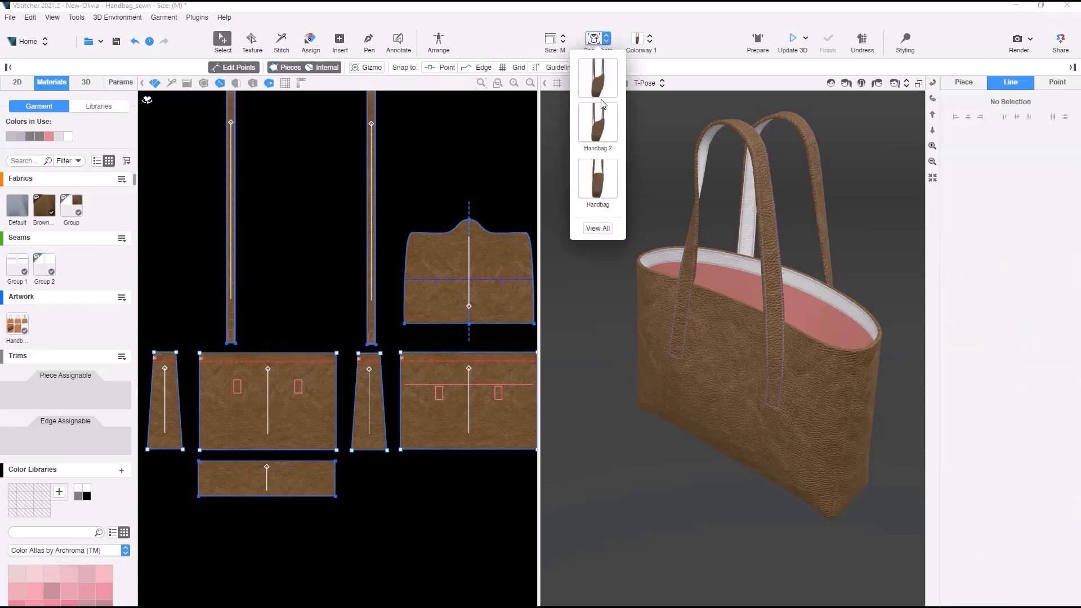
pyautogui.click(603, 123)
pyautogui.moveTo(17, 264); pyautogui.dragTo(463, 232)
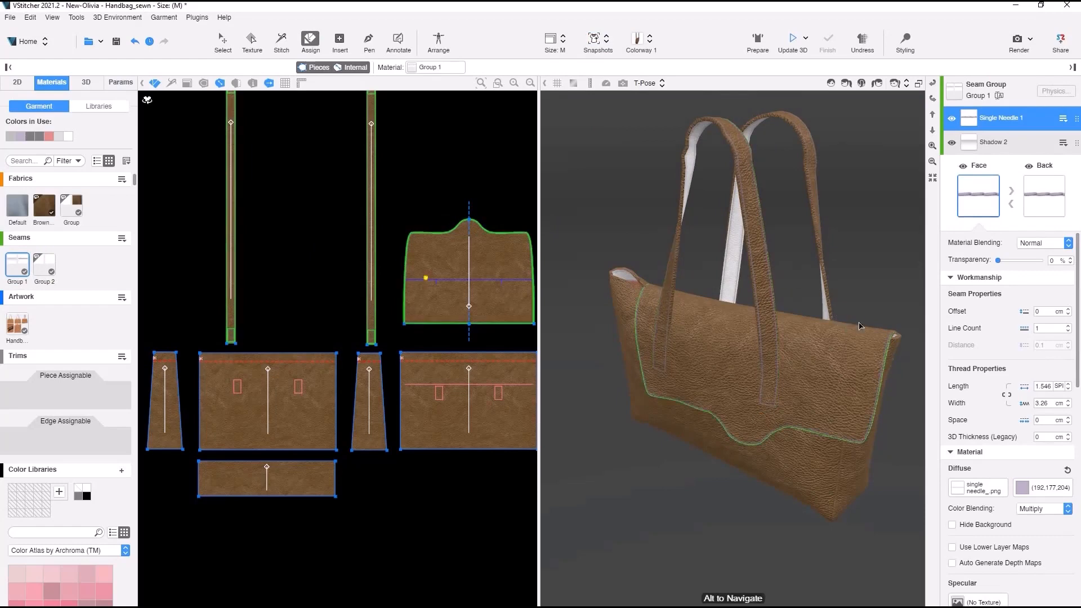
pyautogui.keyDown('alt'); pyautogui.moveTo(862, 326); pyautogui.dragTo(745, 303); pyautogui.keyUp('alt')
# Step: Clone Group 1, assign the clone to the flap's straight edge, and give its stitch and shadow a line count of 2
pyautogui.rightClick(17, 273)
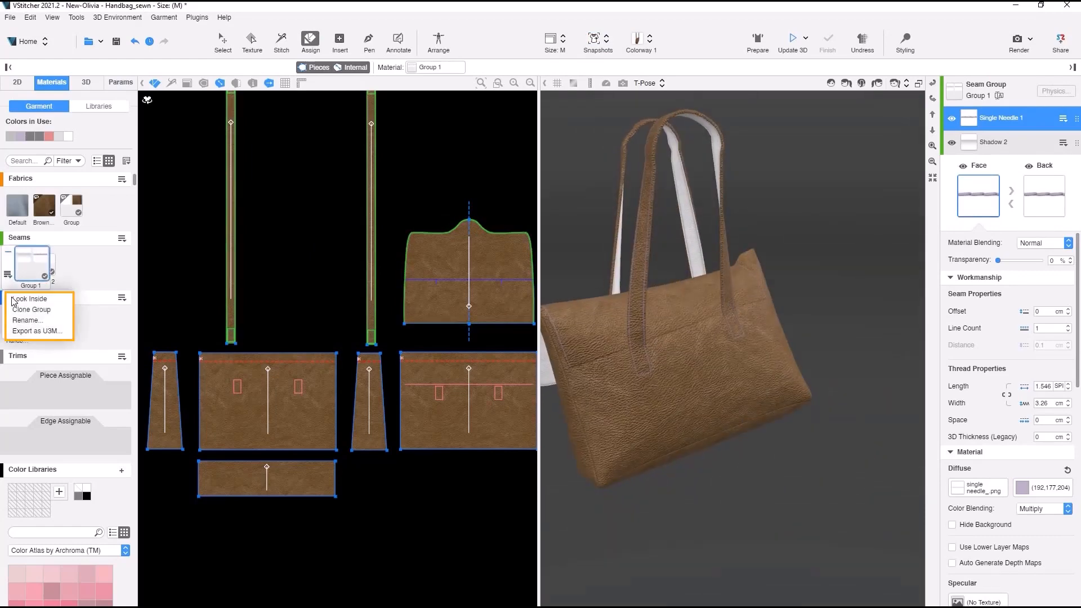
pyautogui.click(28, 310)
pyautogui.moveTo(71, 264); pyautogui.dragTo(537, 319)
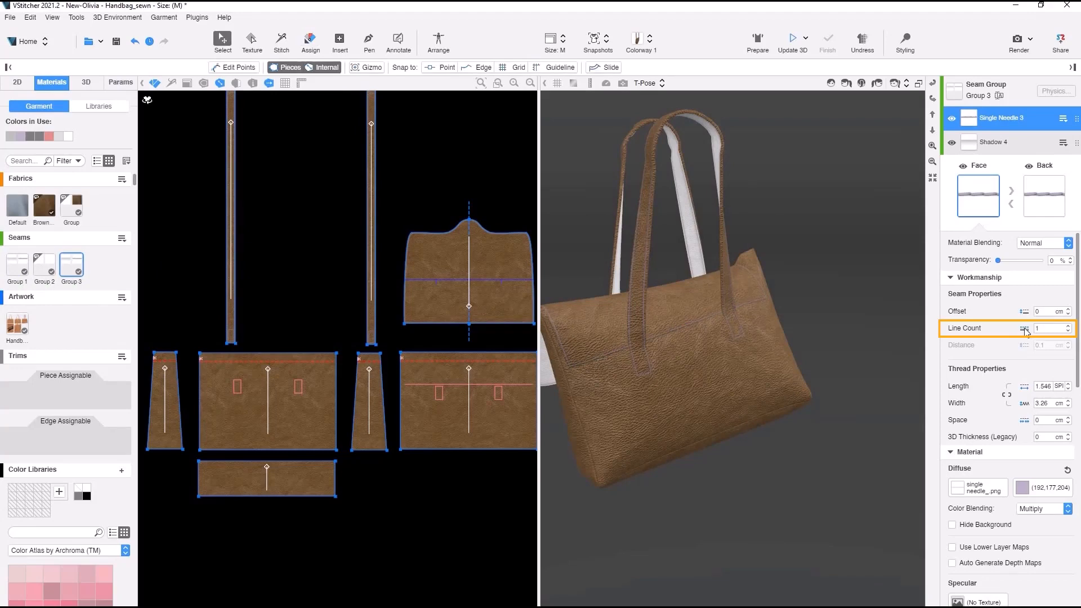
pyautogui.moveTo(1042, 328); pyautogui.dragTo(1009, 329)
pyautogui.press('Return')
pyautogui.click(1040, 144)
pyautogui.write('2')
pyautogui.press('Return')
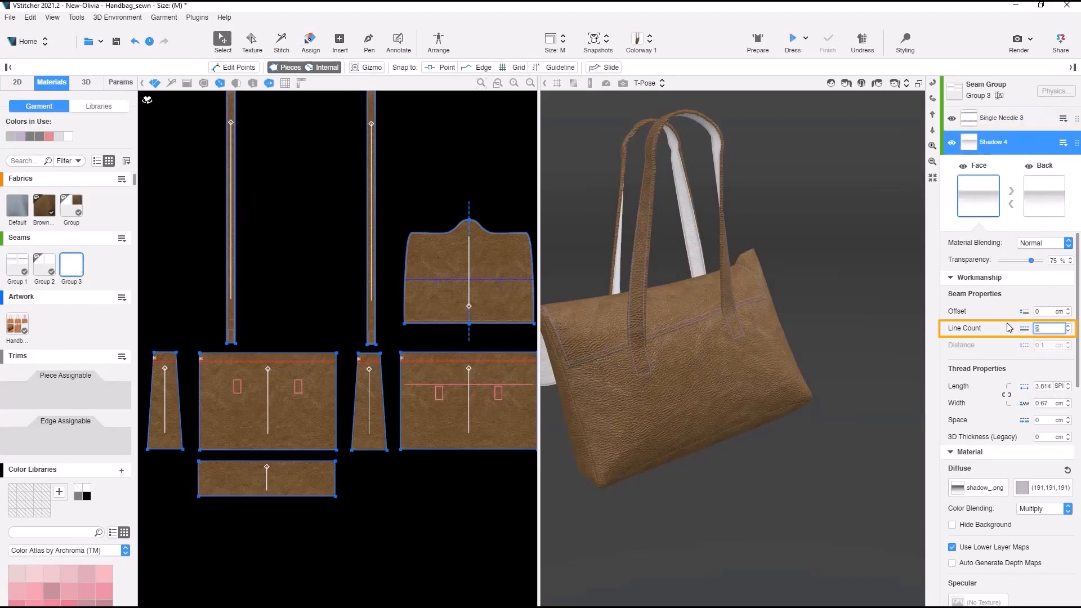
# Step: Import the 3D_trim_handbag_foot model as a piece-assignable trim and customize its vertical orientation and mirroring
pyautogui.moveTo(578, 286); pyautogui.dragTo(595, 224)
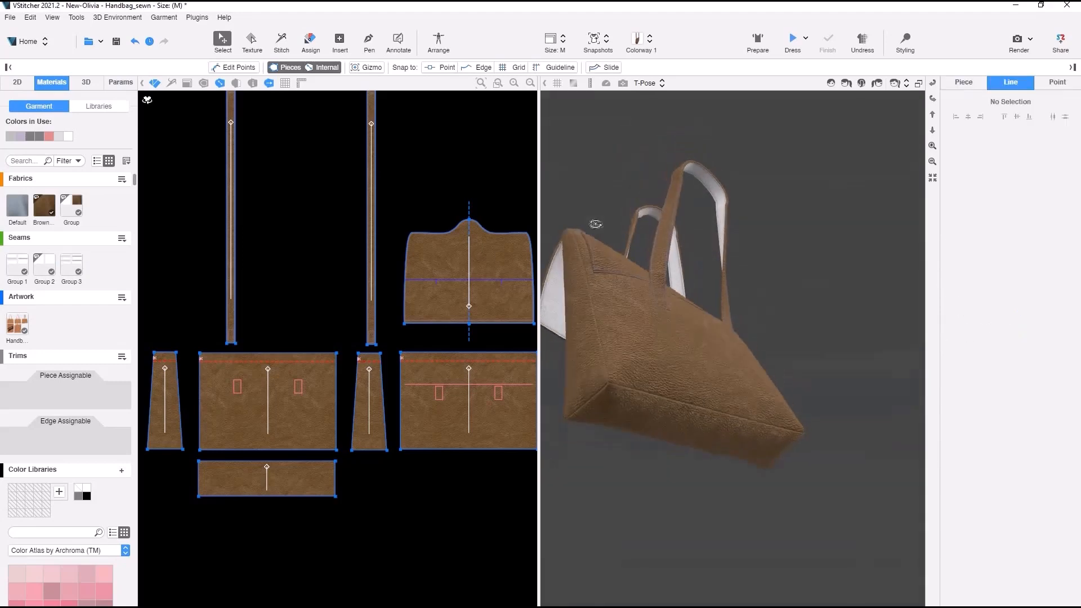
pyautogui.click(121, 357)
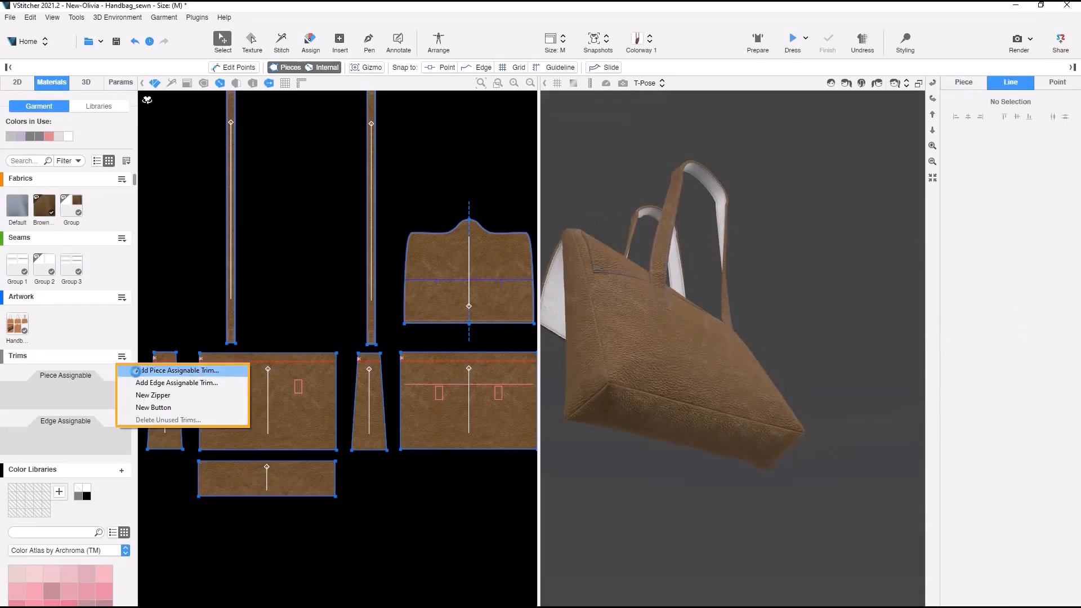
pyautogui.click(138, 367)
pyautogui.click(132, 109)
pyautogui.click(351, 318)
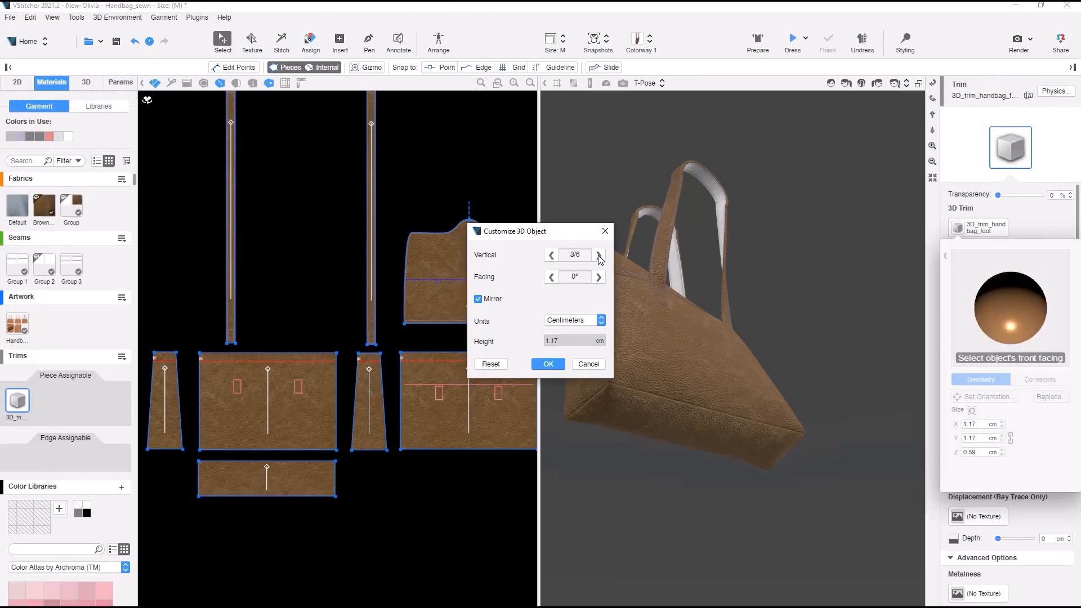
pyautogui.click(598, 255)
pyautogui.click(599, 255)
pyautogui.click(598, 255)
pyautogui.click(478, 299)
pyautogui.click(549, 364)
# Step: Place the handbag foot trim near each of the four corners of the bag's bottom piece
pyautogui.scroll(5, 224, 502)
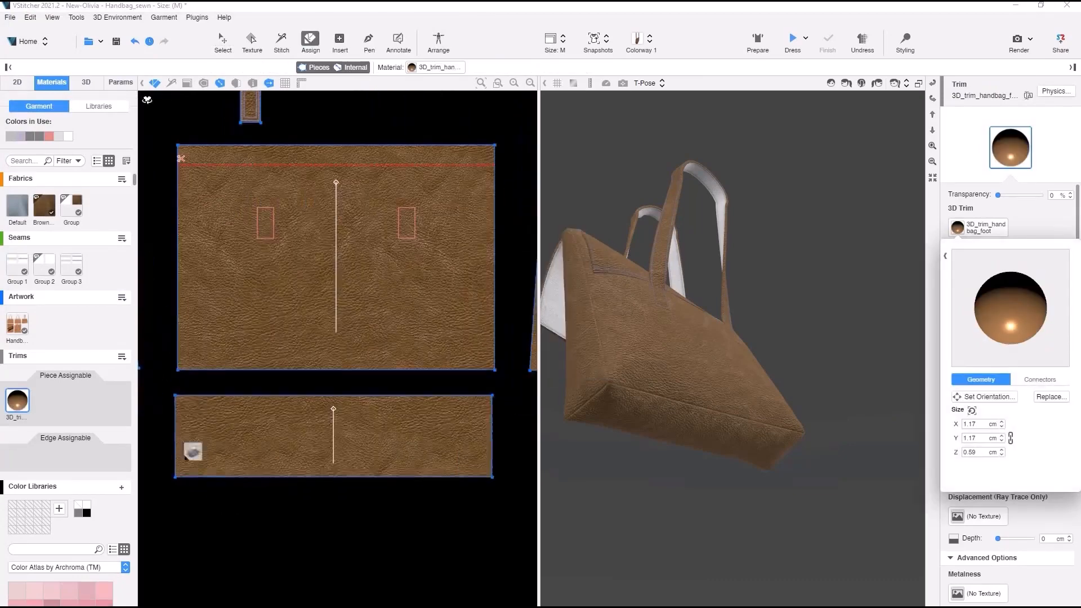
pyautogui.click(184, 469)
pyautogui.click(477, 472)
pyautogui.click(480, 409)
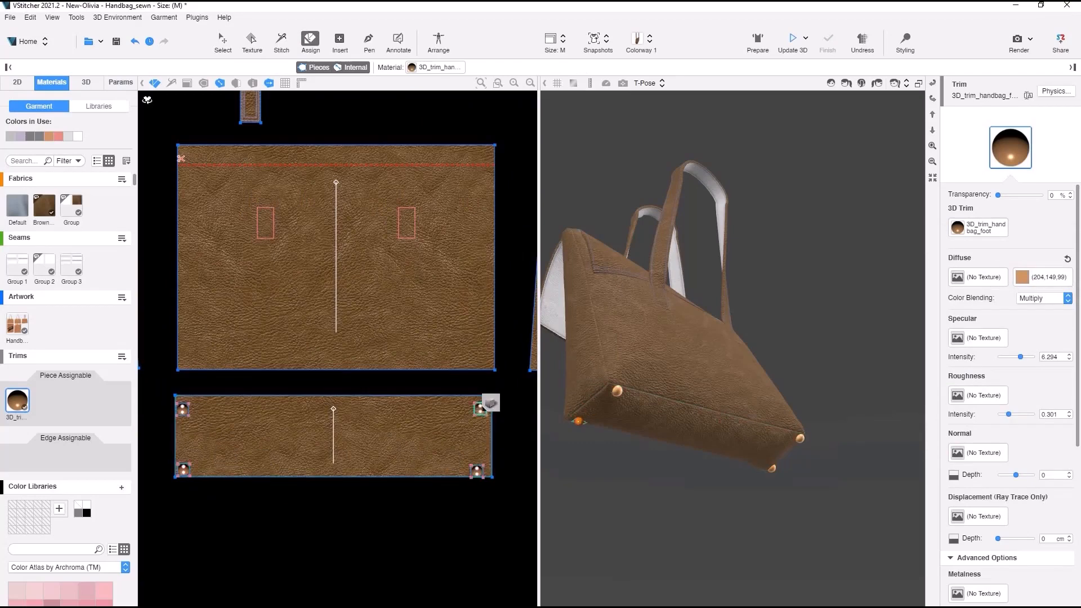
pyautogui.press('Escape')
# Step: Set Position X and Position Y to 0.5 cm for the two feet at the bottom piece's right end
pyautogui.click(486, 417)
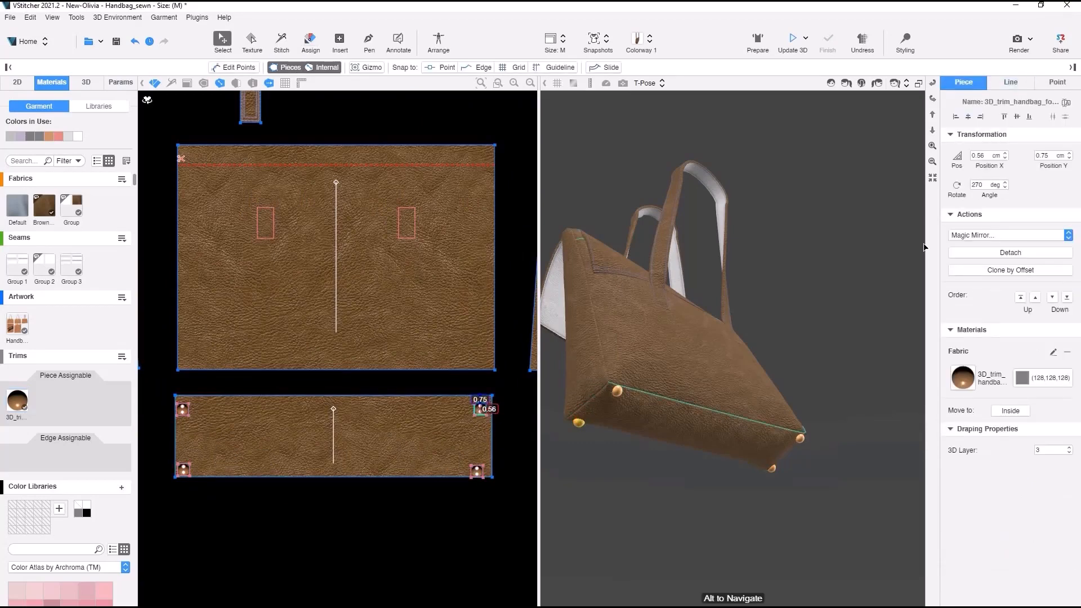
pyautogui.press('Delete')
pyautogui.click(1046, 156)
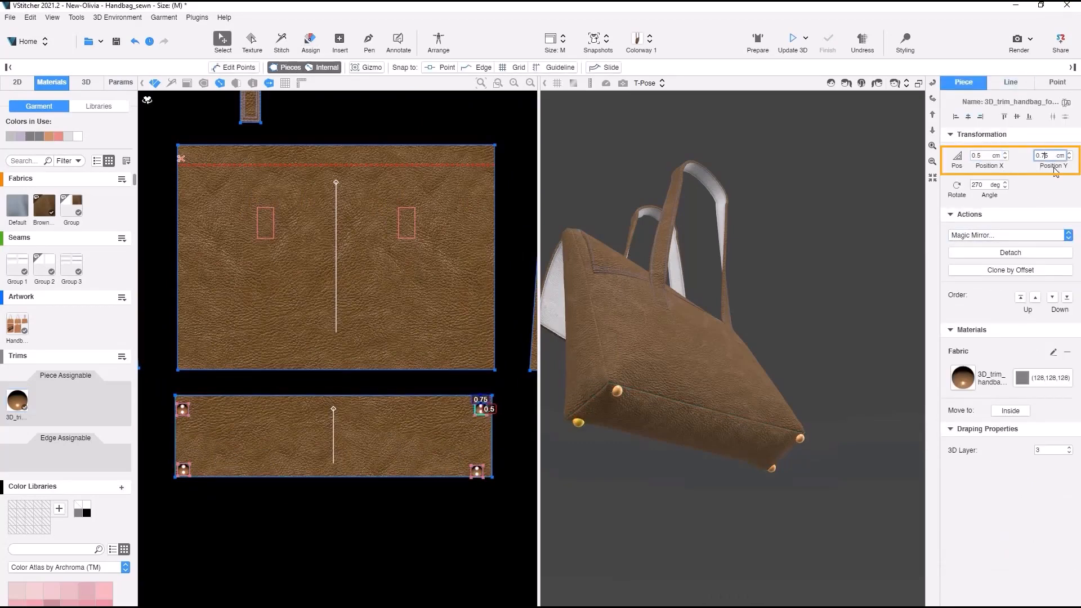
pyautogui.moveTo(481, 410); pyautogui.dragTo(482, 471)
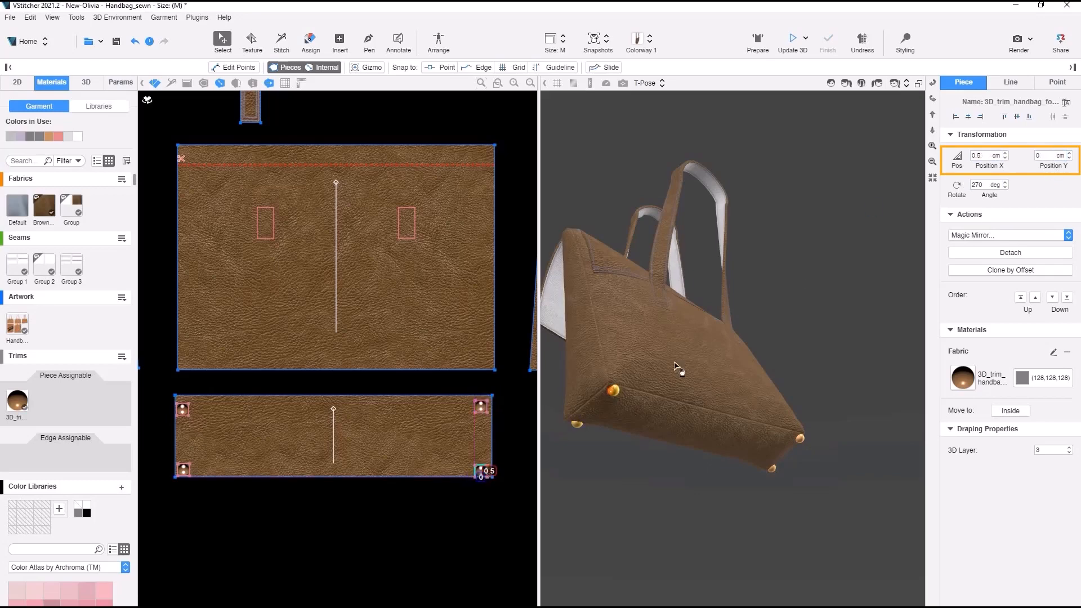
pyautogui.press('Return')
pyautogui.click(315, 383)
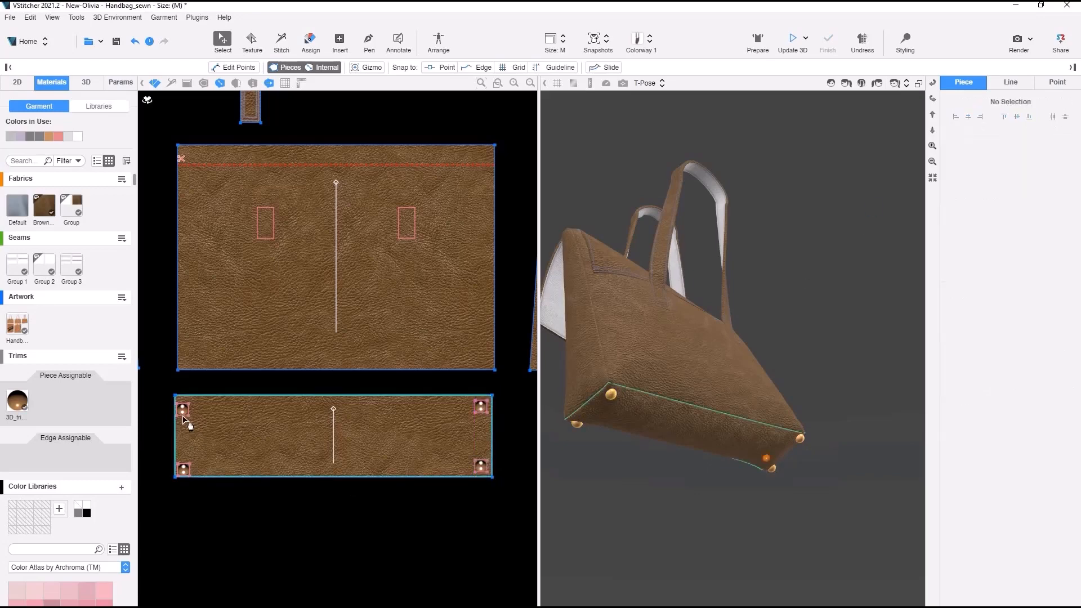
# Step: Set Position X and Position Y to 0.5 cm for the two feet at the bottom piece's left end
pyautogui.click(185, 413)
pyautogui.click(980, 156)
pyautogui.click(1047, 157)
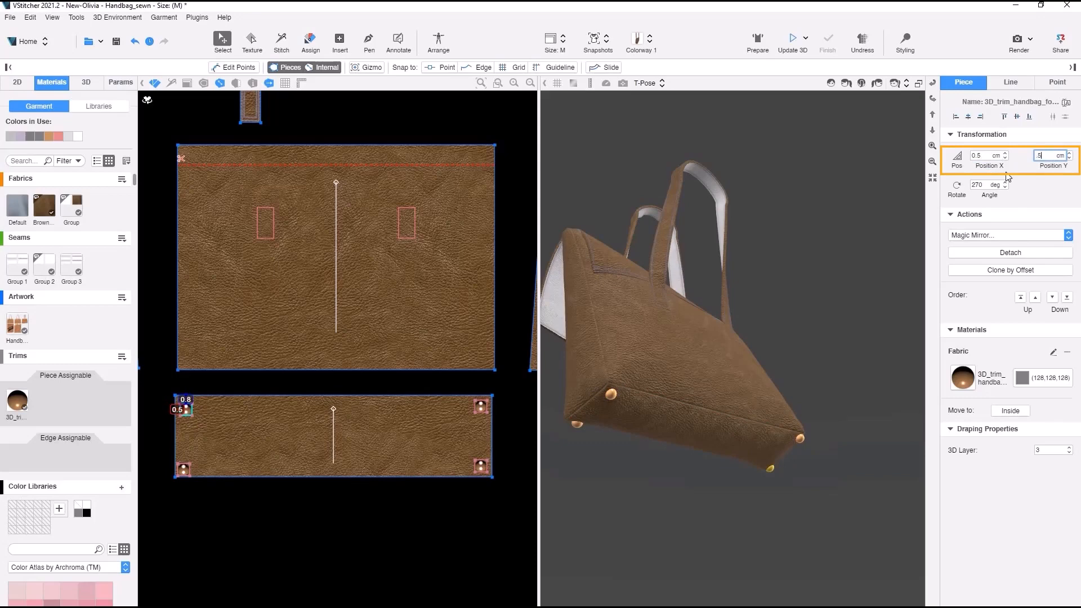
pyautogui.press('Return')
pyautogui.click(186, 470)
pyautogui.click(987, 154)
pyautogui.click(1049, 155)
pyautogui.write('0.5')
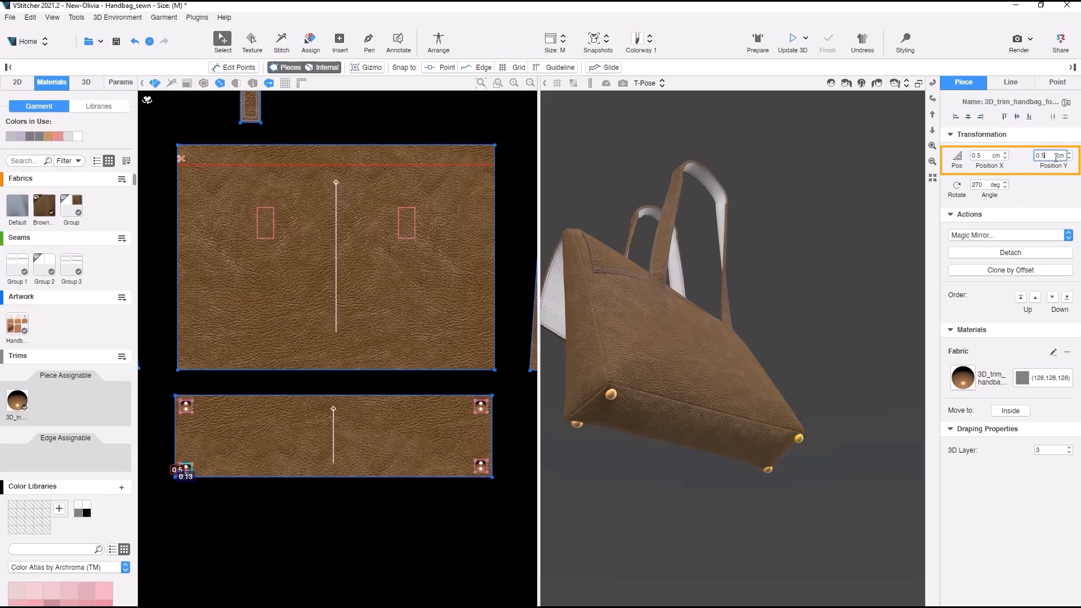
pyautogui.press('Return')
# Step: View the bag from the front and open the YKK Button Library among the material sources
pyautogui.moveTo(794, 217); pyautogui.dragTo(724, 242, button='right')
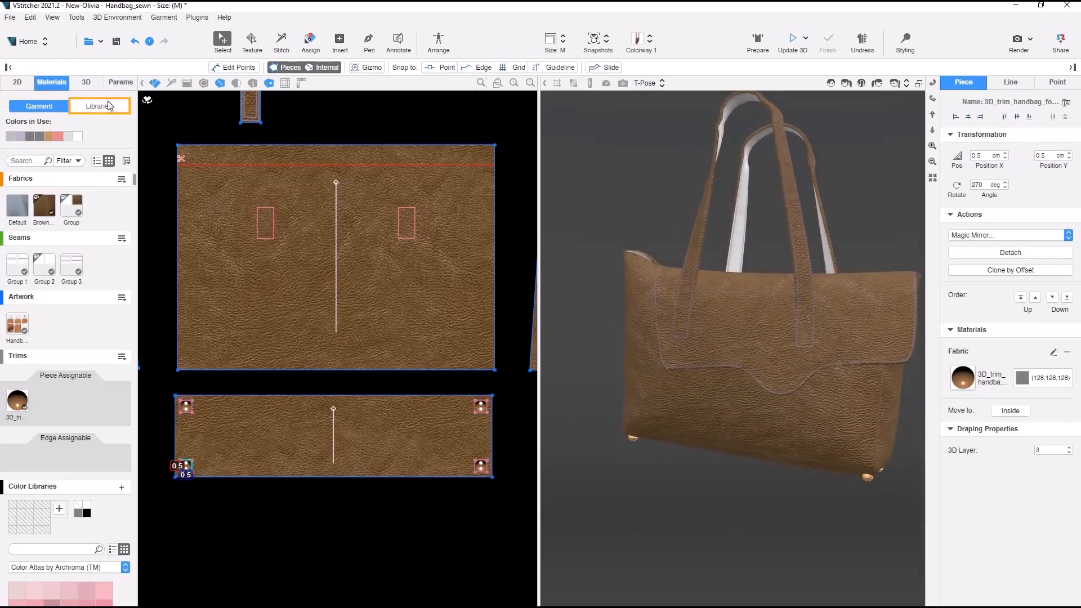
pyautogui.click(99, 106)
pyautogui.click(84, 126)
pyautogui.click(79, 255)
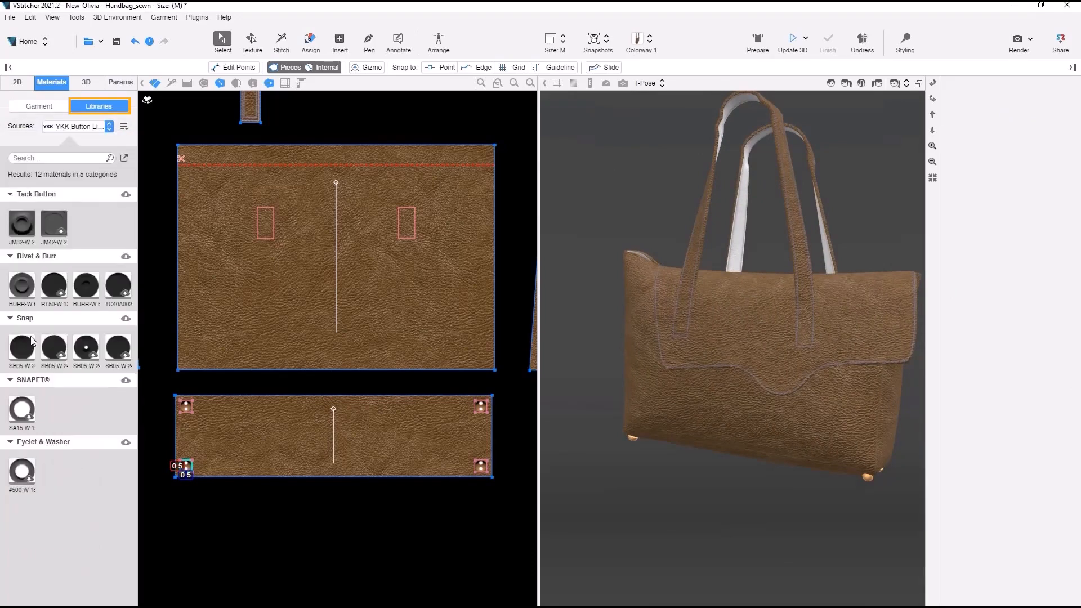
# Step: Add the SB05-W 24L snap button from the YKK library, place it on the front piece and flap tip, and update the 3D dressing
pyautogui.doubleClick(21, 345)
pyautogui.click(43, 107)
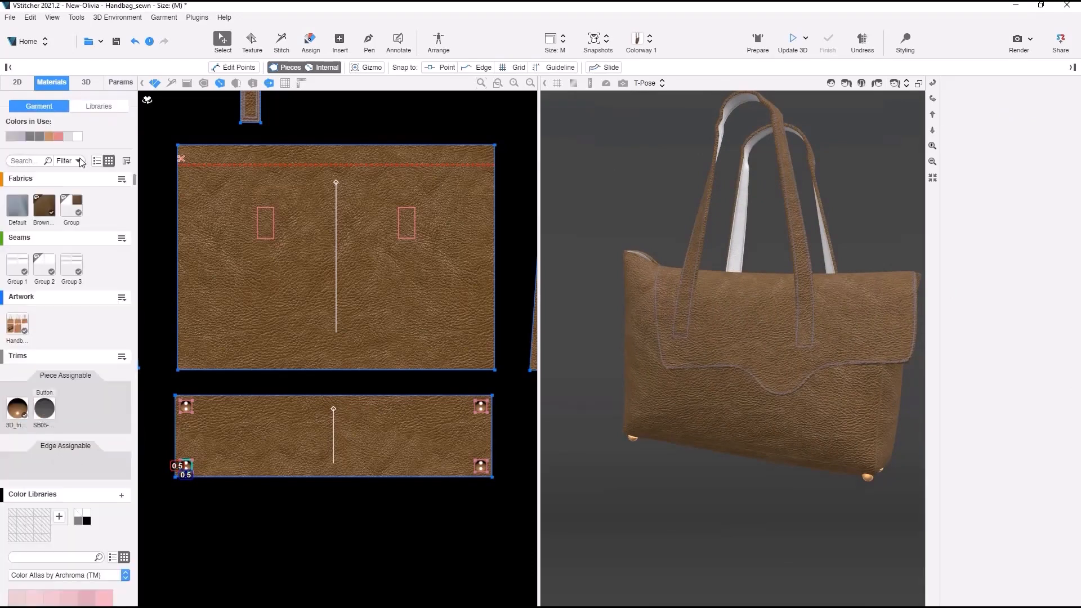
pyautogui.scroll(-4, 386, 268)
pyautogui.moveTo(389, 276); pyautogui.dragTo(237, 386, button='right')
pyautogui.click(47, 410)
pyautogui.moveTo(68, 415)
pyautogui.mouseDown()
pyautogui.moveTo(181, 367)
pyautogui.moveTo(205, 336)
pyautogui.mouseUp()
pyautogui.click(460, 158)
pyautogui.click(793, 41)
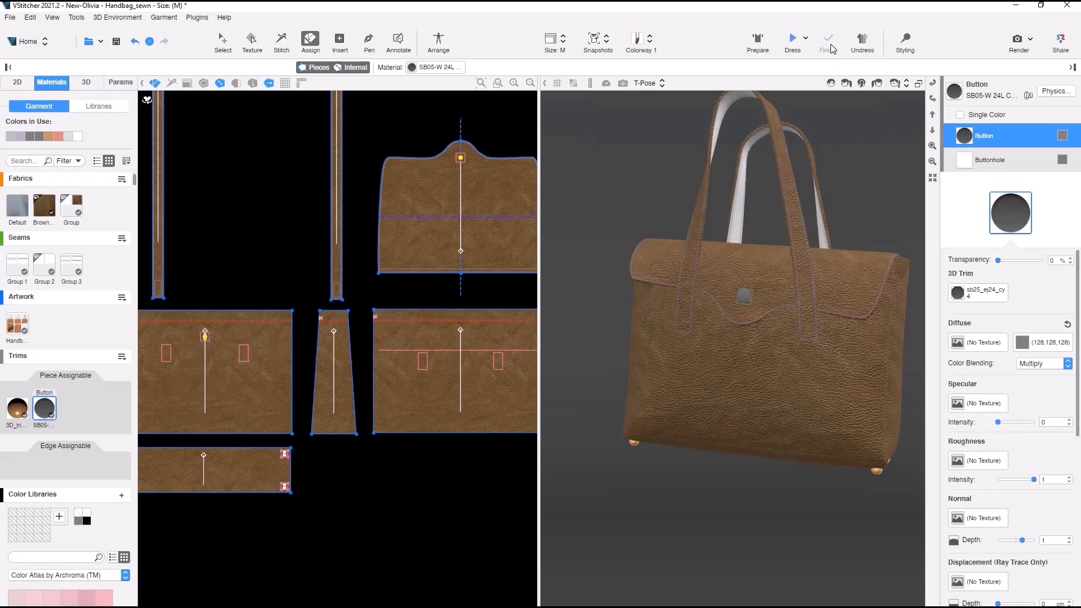
# Step: Replace the snap's button component with 3D_trim_ornament.fbx, accepting the default 3D object orientation and size
pyautogui.rightClick(28, 424)
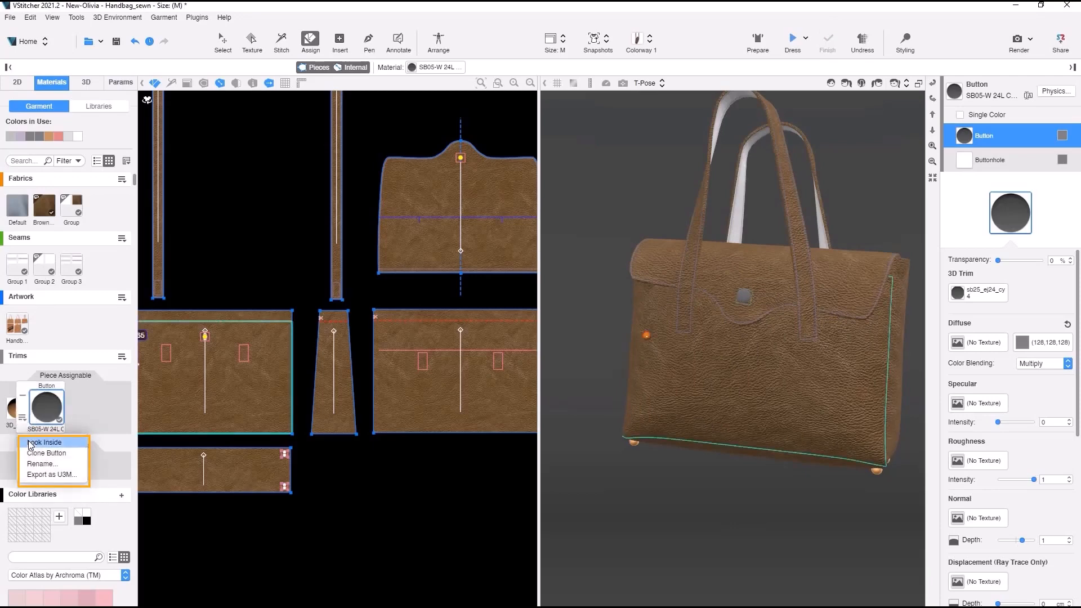
pyautogui.click(30, 444)
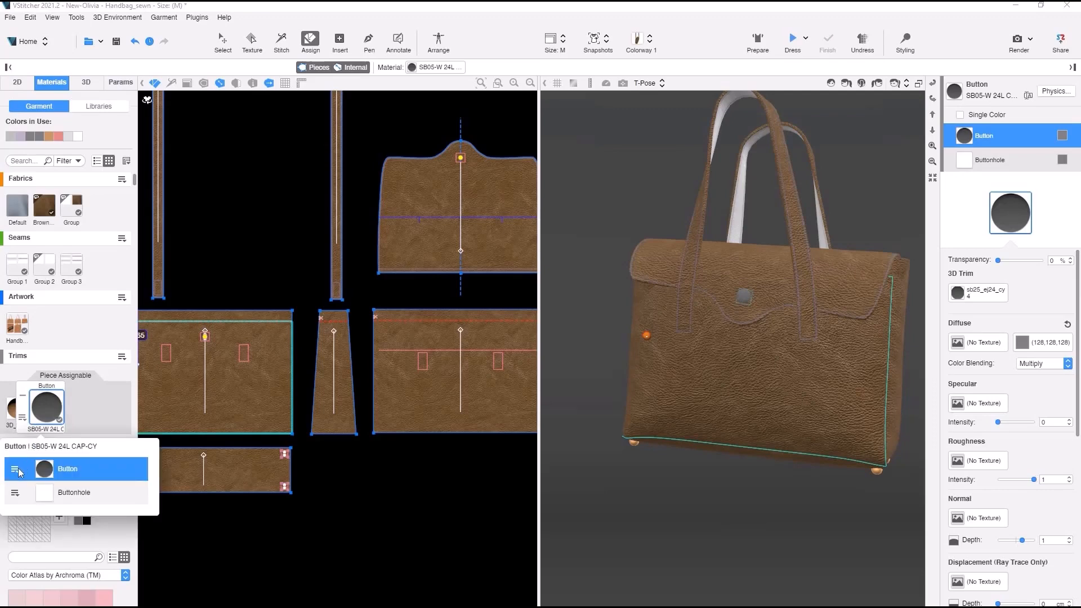
pyautogui.click(18, 471)
pyautogui.click(22, 484)
pyautogui.click(201, 110)
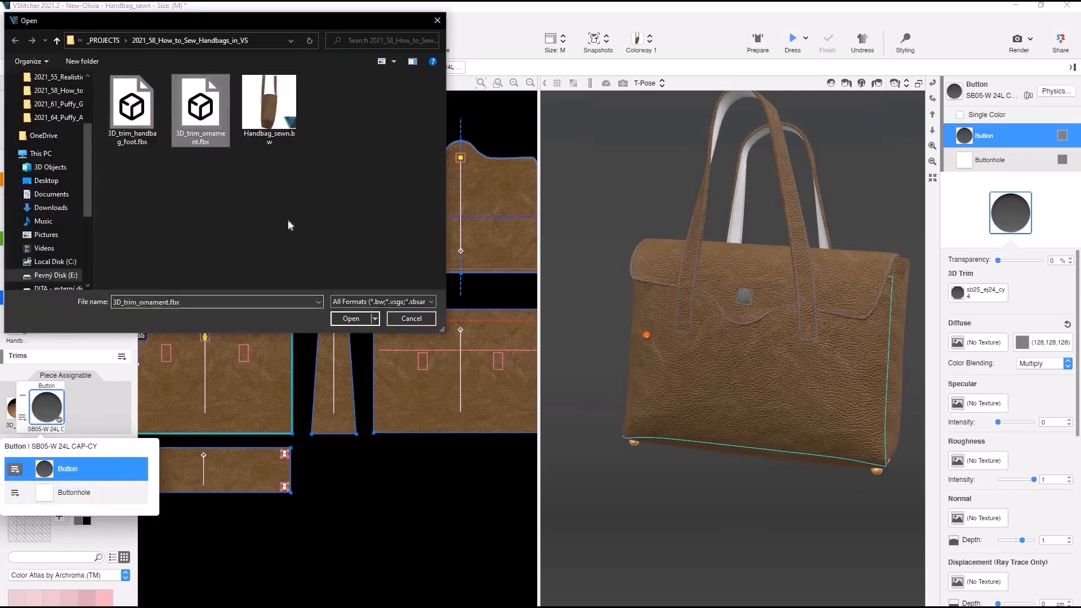
pyautogui.click(346, 320)
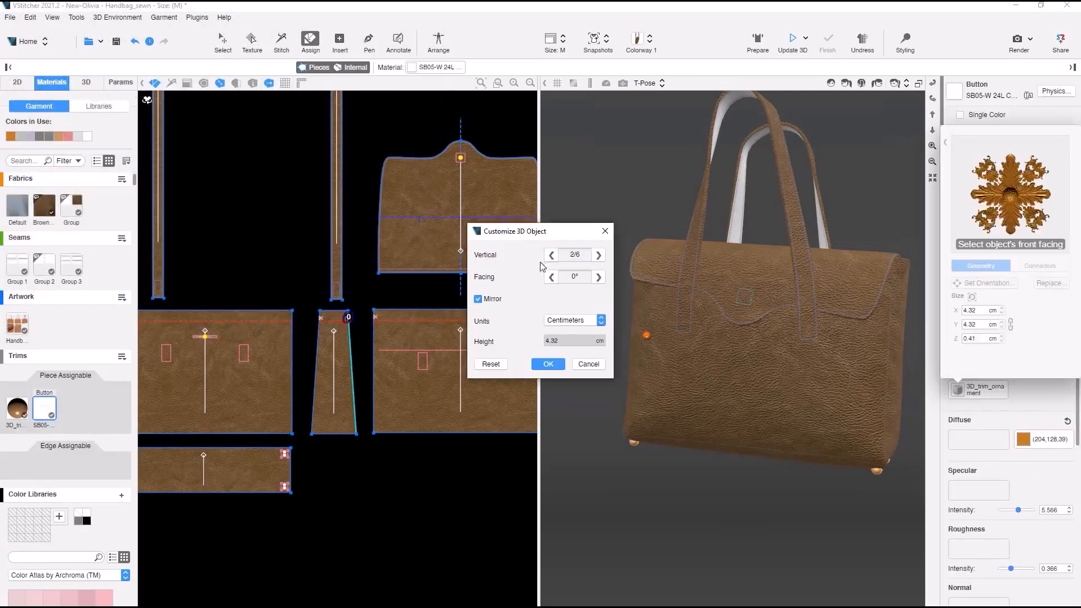
pyautogui.click(547, 364)
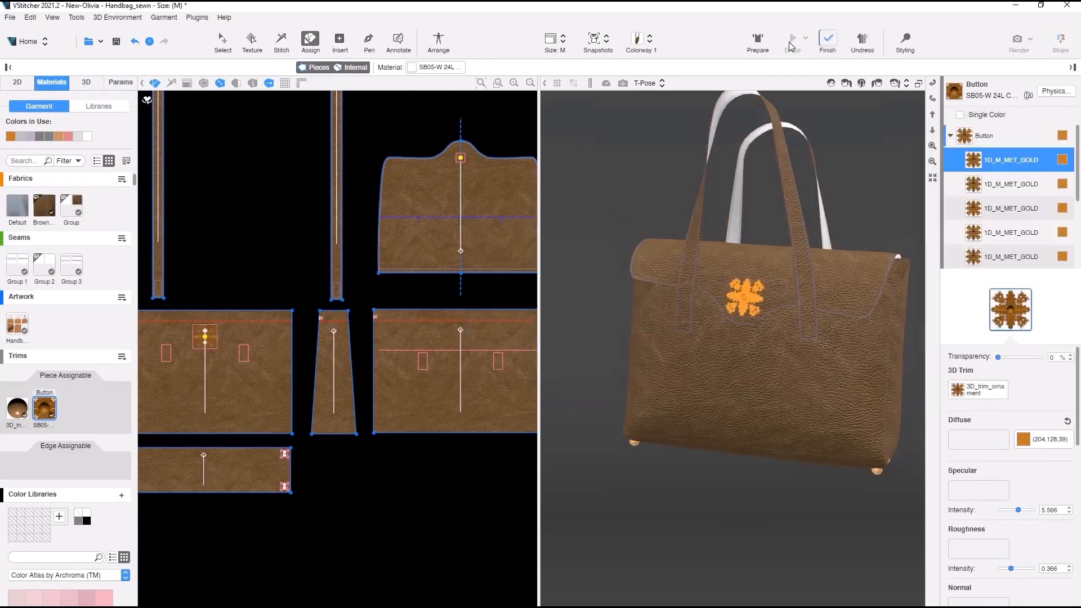
# Step: Enable Single Color for the ornament button and assign it the tan colour already in use
pyautogui.click(960, 118)
pyautogui.click(1062, 115)
pyautogui.click(60, 137)
pyautogui.click(27, 144)
# Step: Set the Metalness intensity to 1 for the ornament's metal parts and for the handbag foot trim
pyautogui.moveTo(1079, 375); pyautogui.dragTo(1079, 503)
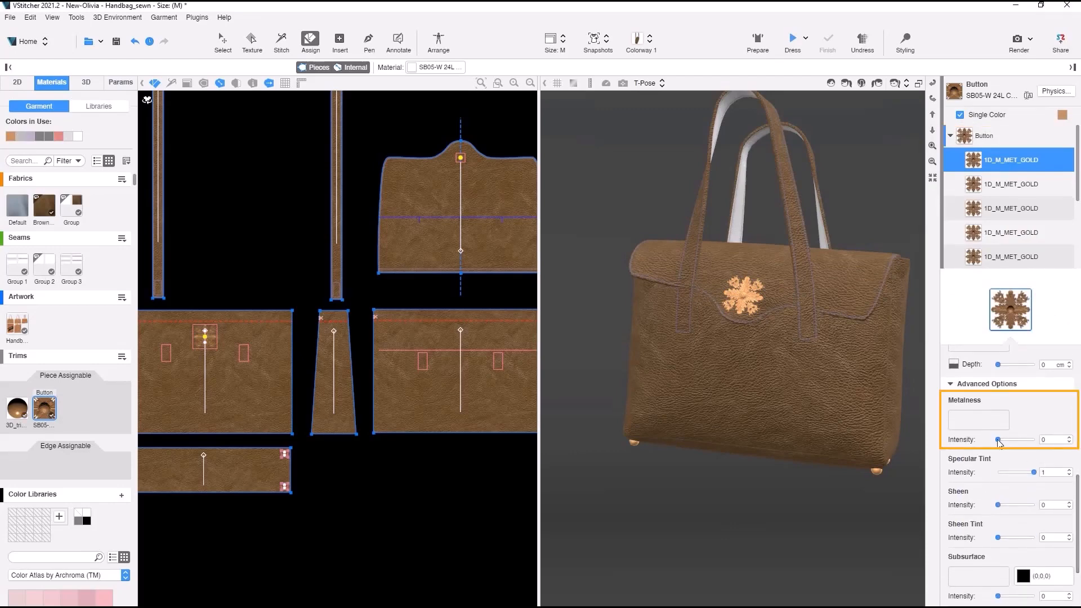
pyautogui.click(1023, 186)
pyautogui.click(1024, 211)
pyautogui.moveTo(998, 440); pyautogui.dragTo(1046, 440)
pyautogui.click(1032, 235)
pyautogui.click(1013, 256)
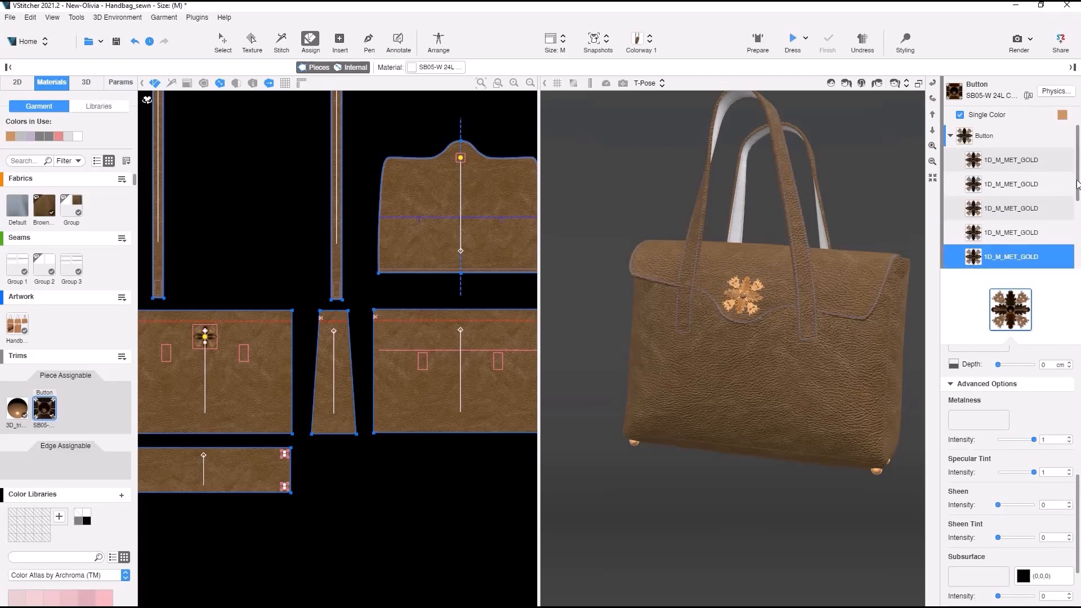
pyautogui.click(23, 406)
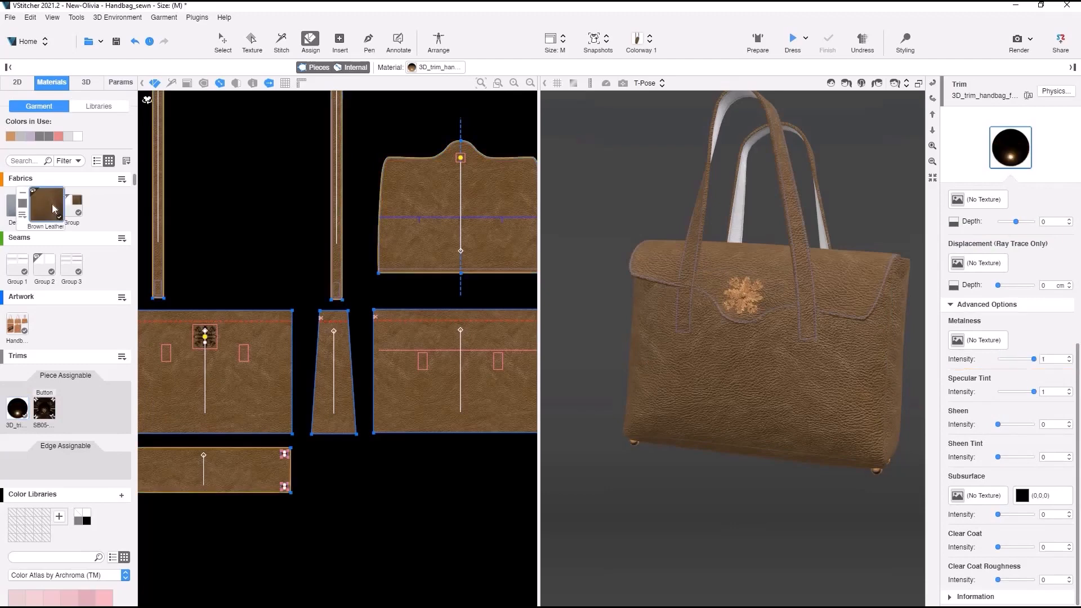
# Step: Resize the Brown Leather fabric's diffuse texture and set its Specular intensity, Roughness intensity and Normal depth to 0.5
pyautogui.click(48, 208)
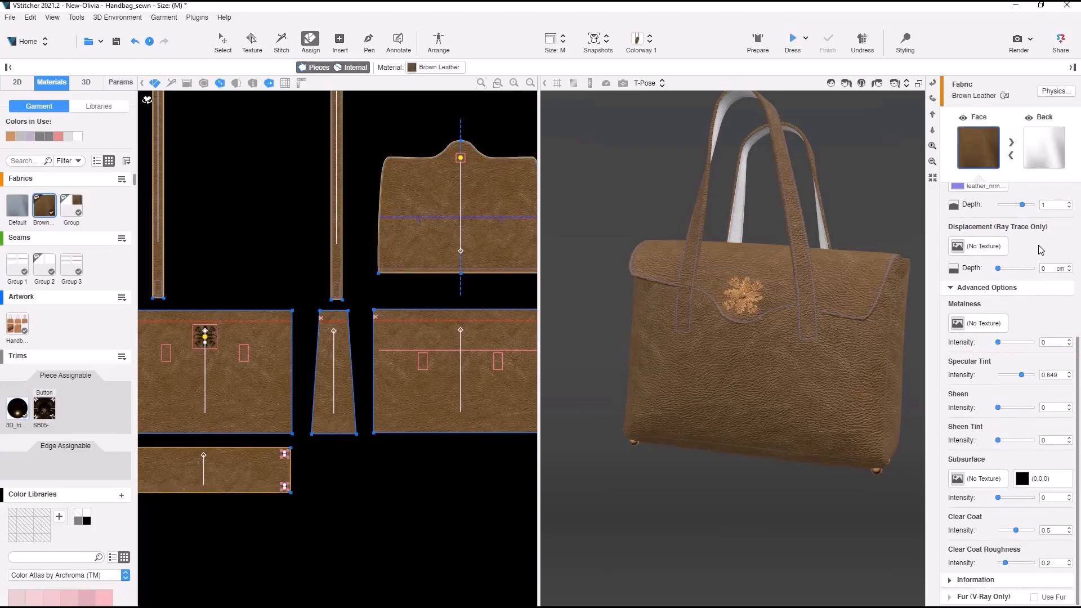
pyautogui.scroll(5, 1039, 249)
pyautogui.click(956, 249)
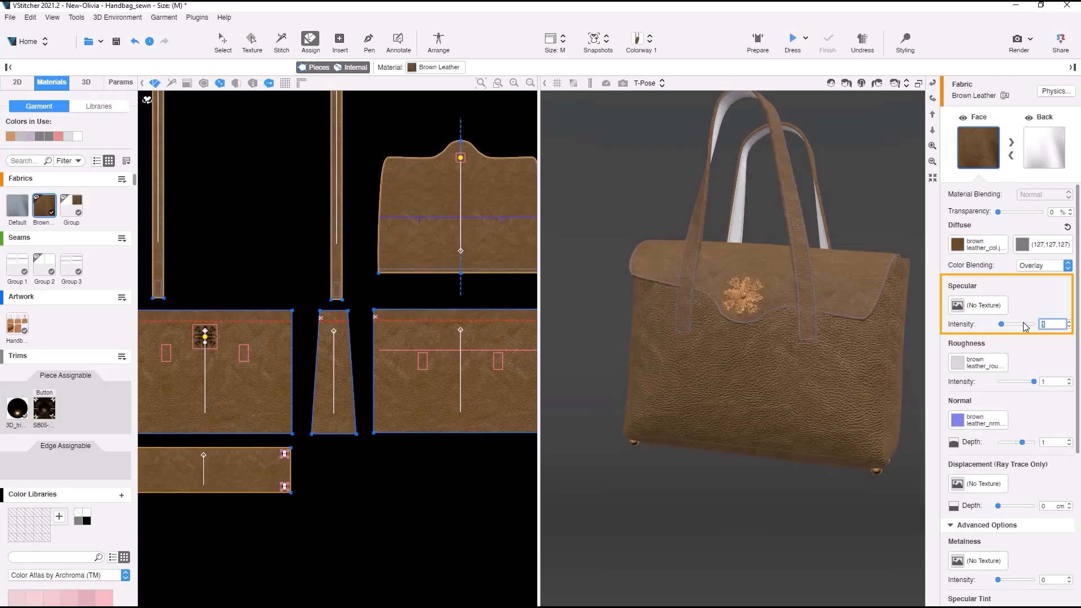
pyautogui.press('Return')
pyautogui.moveTo(1047, 383); pyautogui.dragTo(1032, 382)
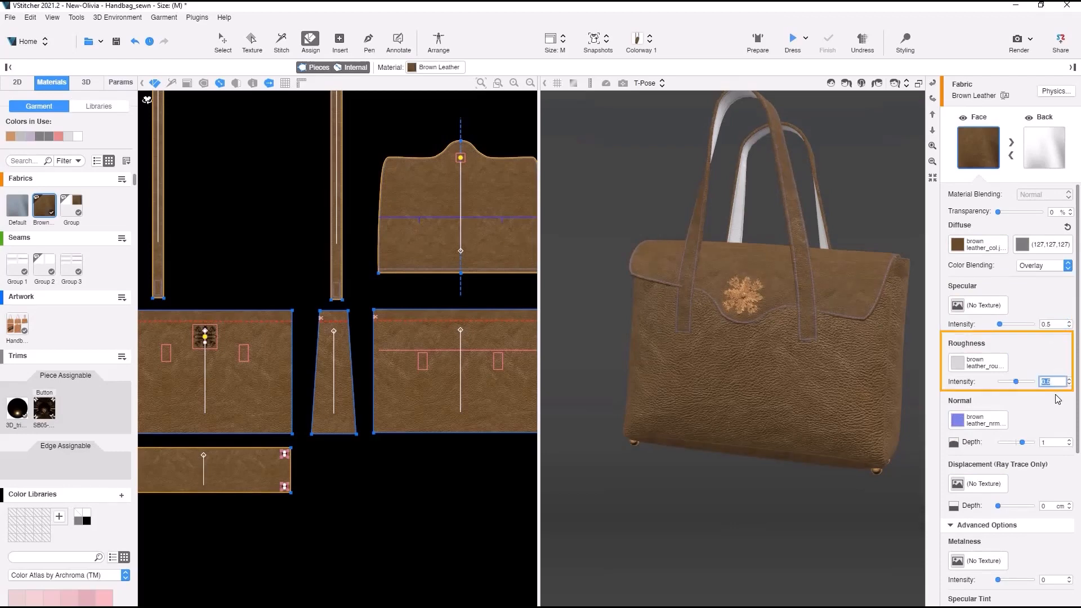
pyautogui.press('Return')
pyautogui.moveTo(1048, 442); pyautogui.dragTo(1032, 443)
pyautogui.write('5')
# Step: Set the diffuse texture size of the Brown Leather 1 layer in the fabric group to 60
pyautogui.click(69, 204)
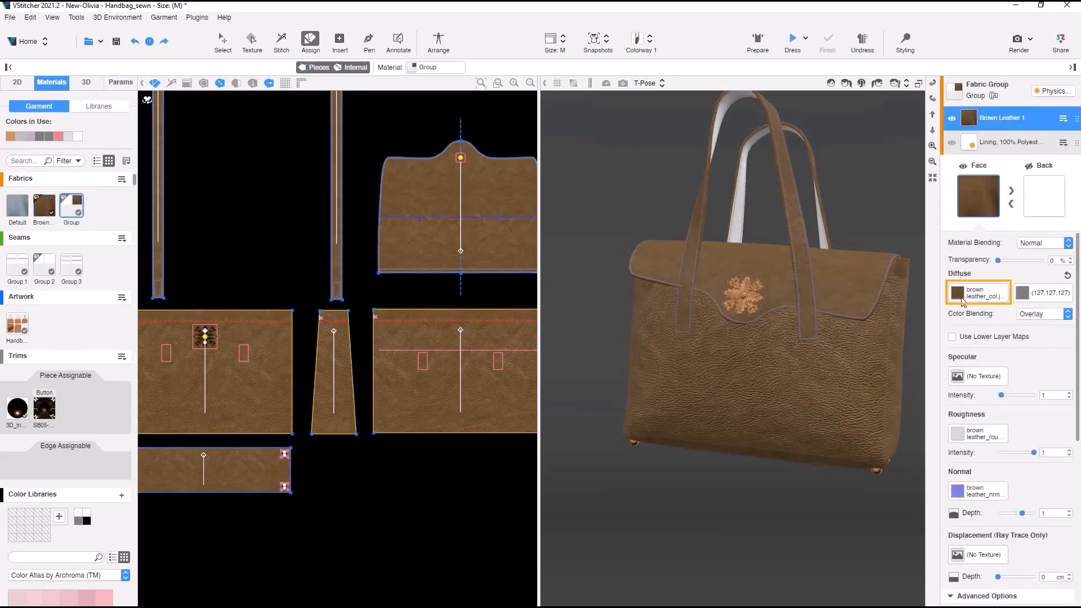
pyautogui.click(978, 293)
pyautogui.moveTo(964, 535); pyautogui.dragTo(913, 528)
pyautogui.write('60')
pyautogui.press('Return')
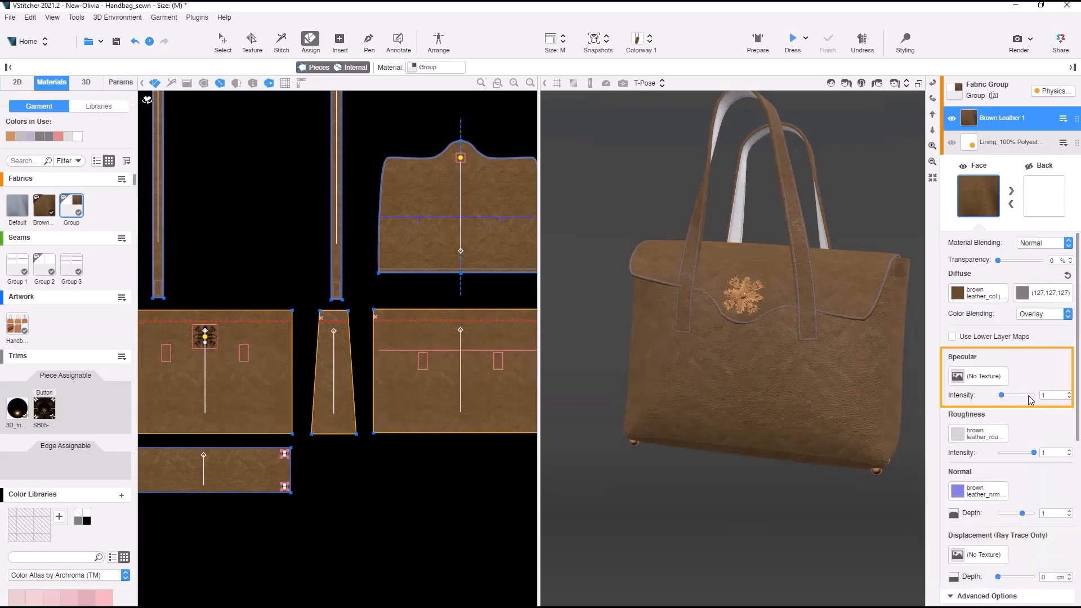
# Step: Set the Specular intensity, Roughness intensity and Normal depth of the group's Brown Leather 1 layer to 0.5
pyautogui.write('.5')
pyautogui.press('Return')
pyautogui.doubleClick(1041, 454)
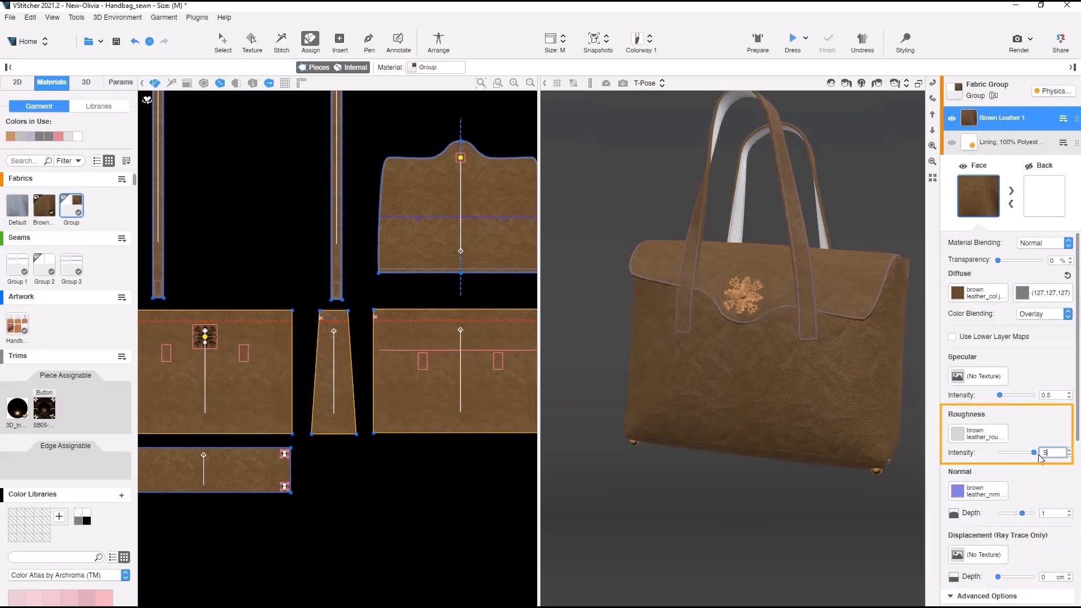
pyautogui.write('.5')
pyautogui.press('Return')
pyautogui.doubleClick(1041, 513)
pyautogui.write('.5')
pyautogui.press('Return')
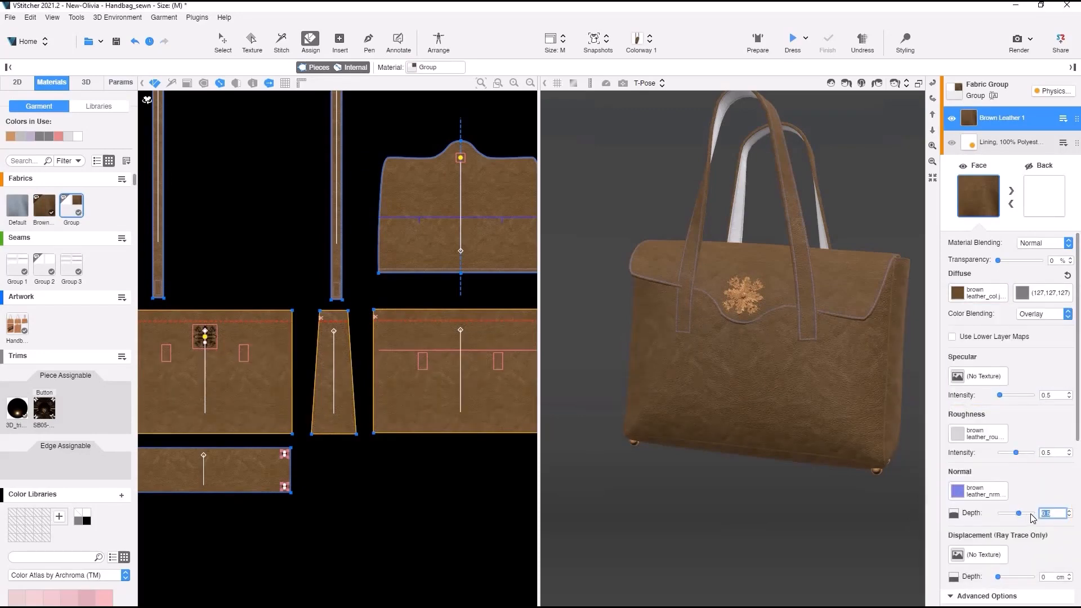
# Step: Copy the Brown Leather fabric's face material to its back
pyautogui.click(44, 206)
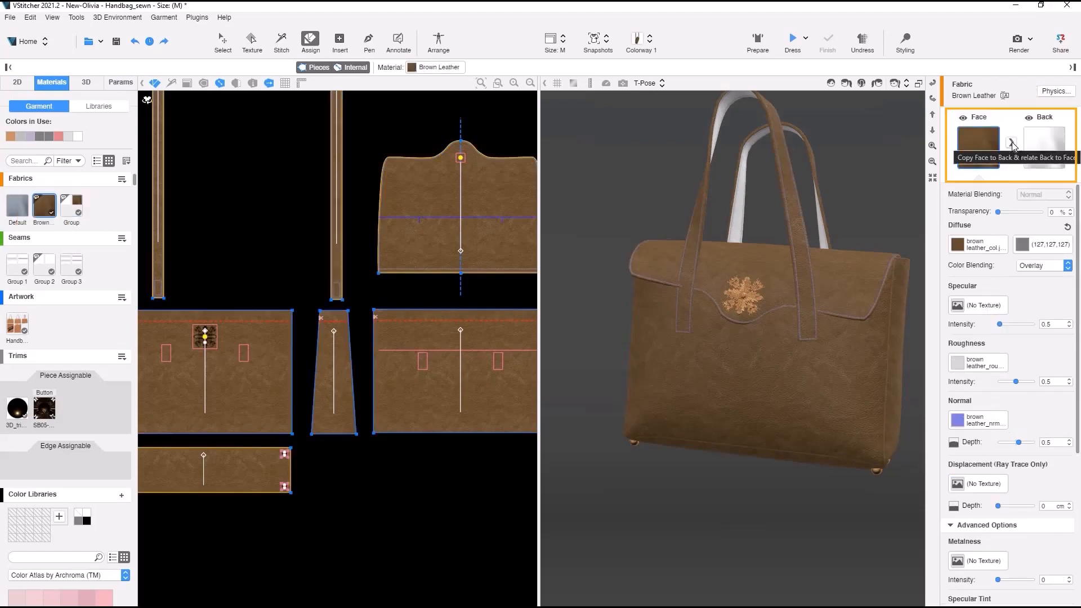
pyautogui.click(1013, 143)
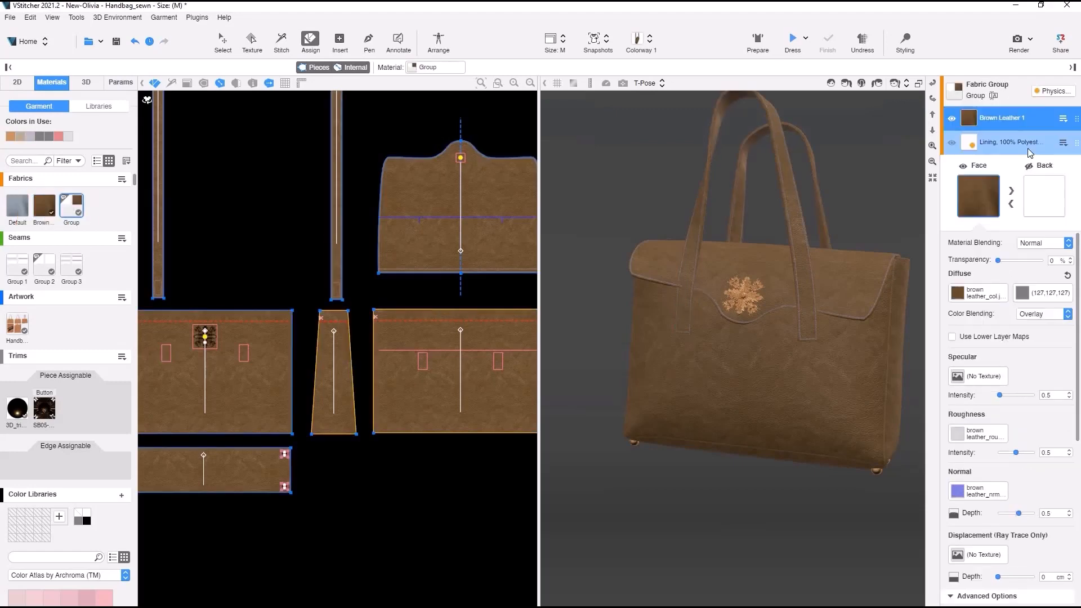
# Step: Set the group's lining layer to dark grey 2e2e2e and lighten the tan colour used for the metal hardware
pyautogui.click(991, 141)
pyautogui.click(1027, 299)
pyautogui.click(951, 421)
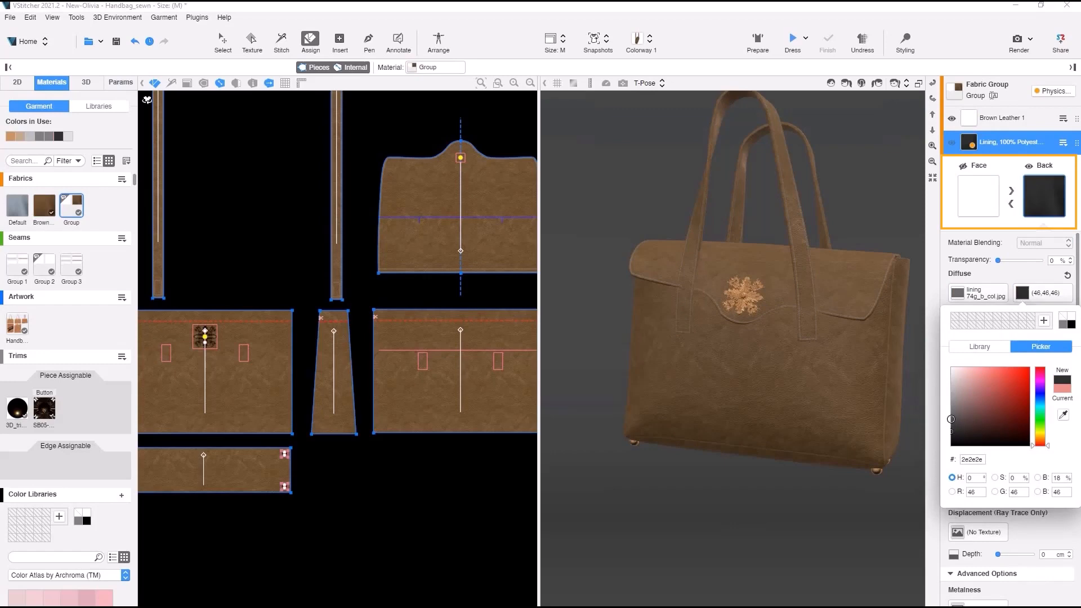
pyautogui.click(11, 136)
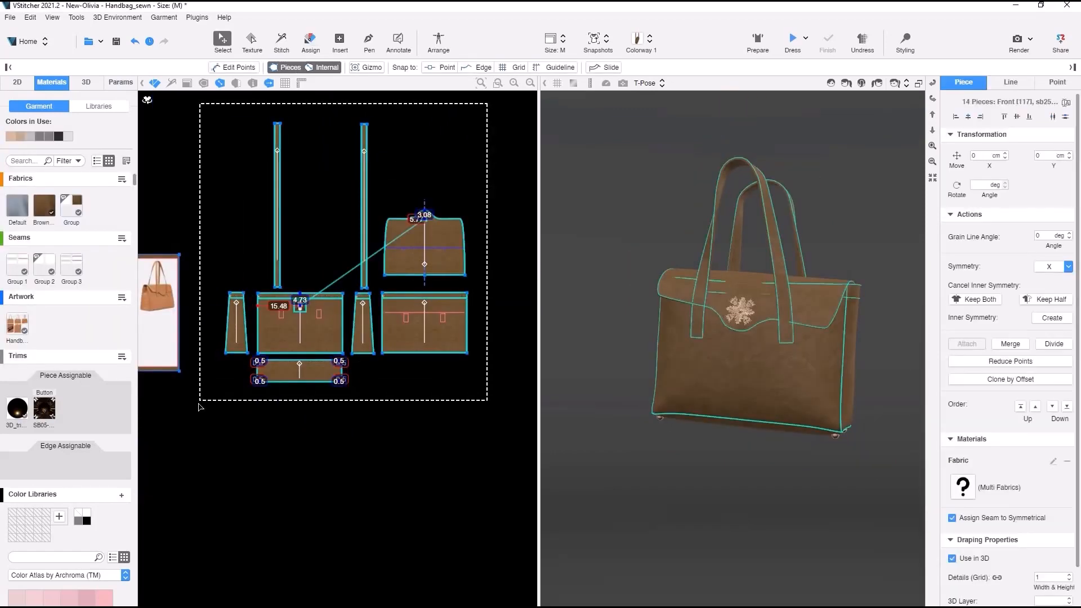
# Step: Set Details (Grid) to 0.5 for all the bag's pieces, dress the bag again and clear the selection
pyautogui.click(1055, 581)
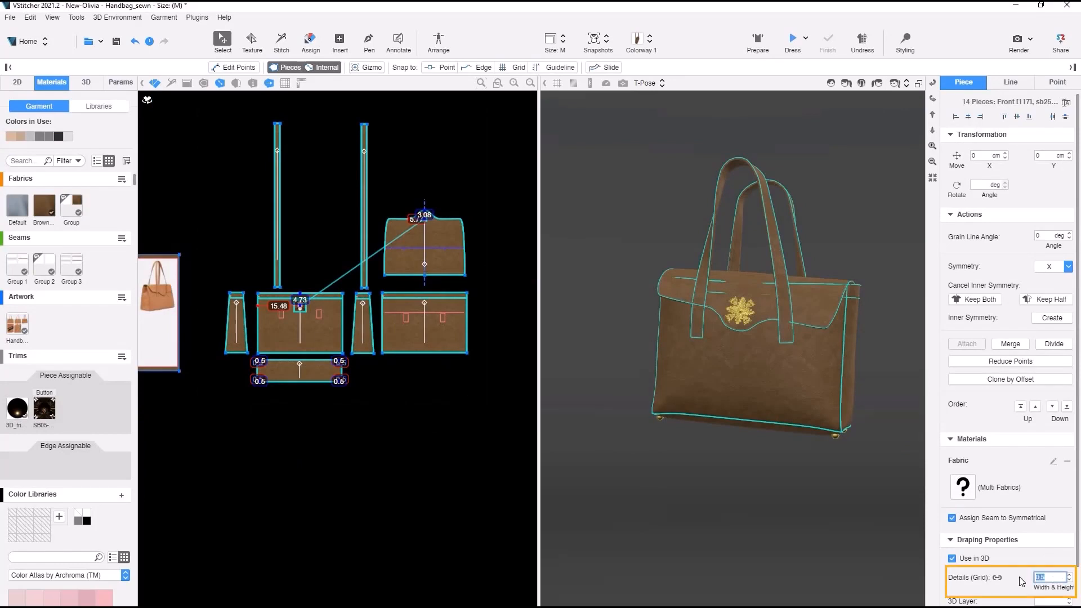
pyautogui.click(792, 40)
pyautogui.click(501, 199)
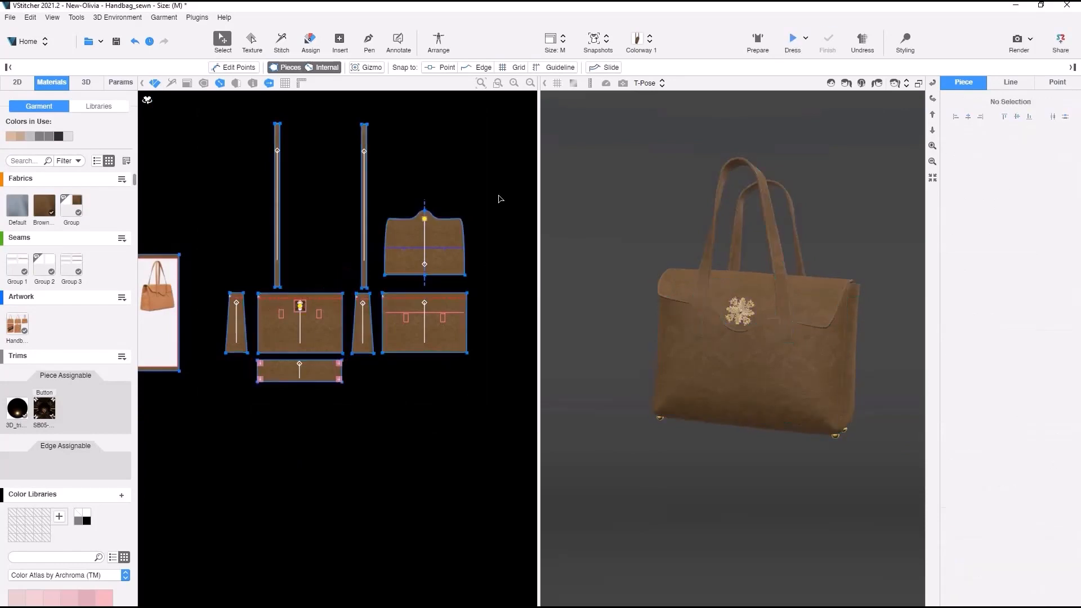
# Step: Orbit the bag to a three-quarter front view and start a V-Ray ray trace rendering of it
pyautogui.moveTo(867, 233); pyautogui.dragTo(429, 242, button='right')
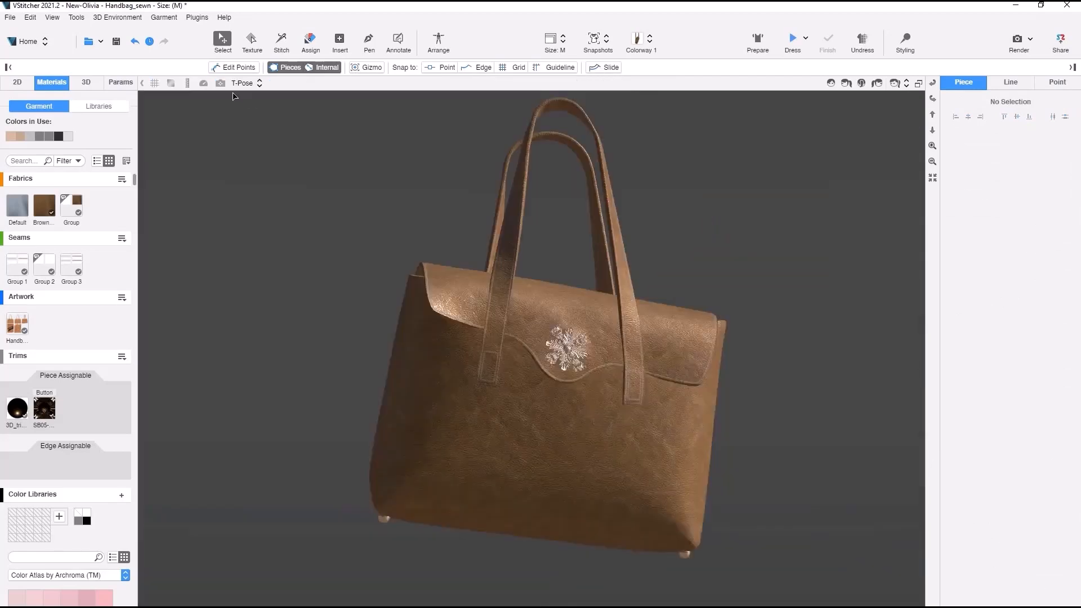
pyautogui.click(219, 85)
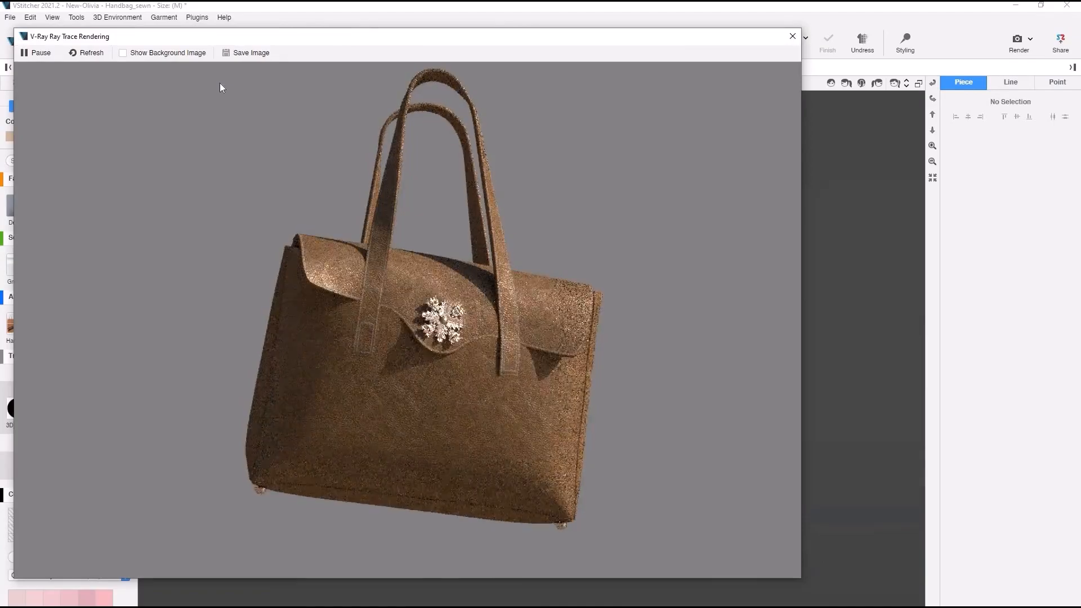